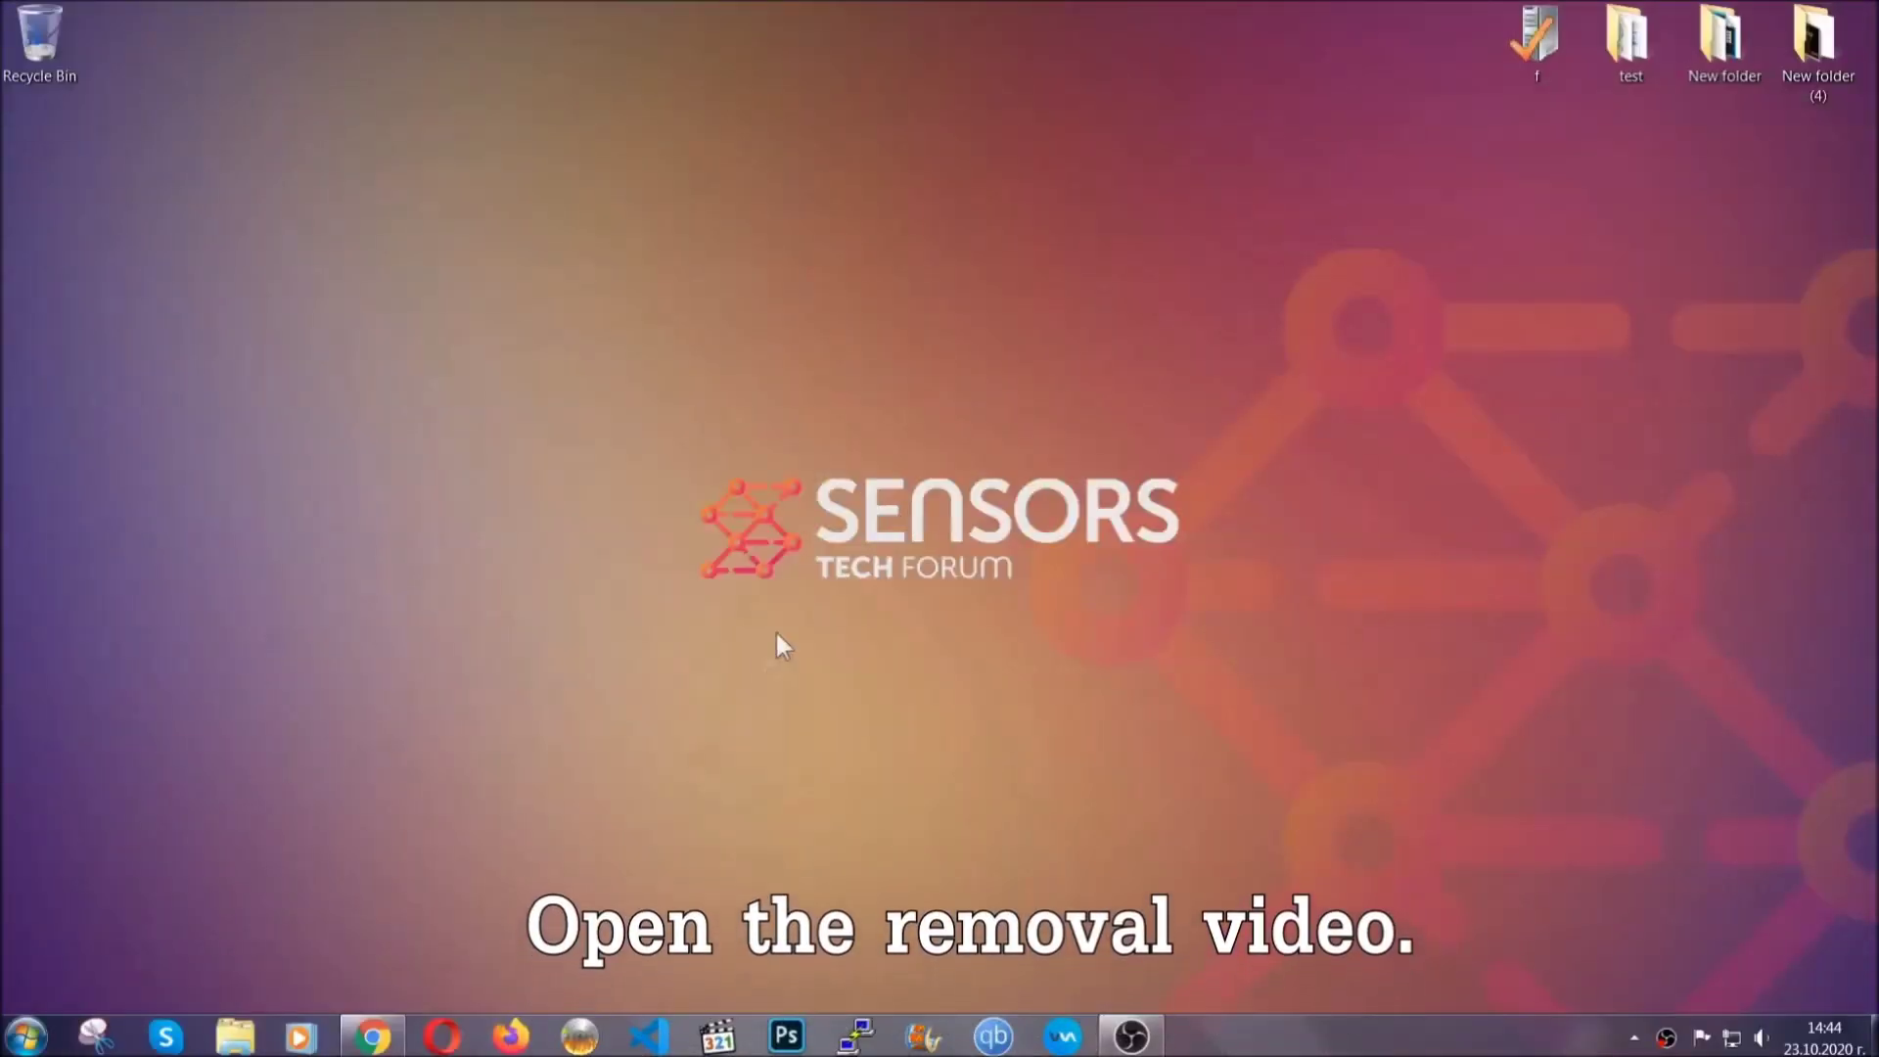
- Follow the video description link to the SpyHunter page and run the downloaded SpyHunter-Installer.exe
{"action": "left_click", "coordinate": [372, 1039]}
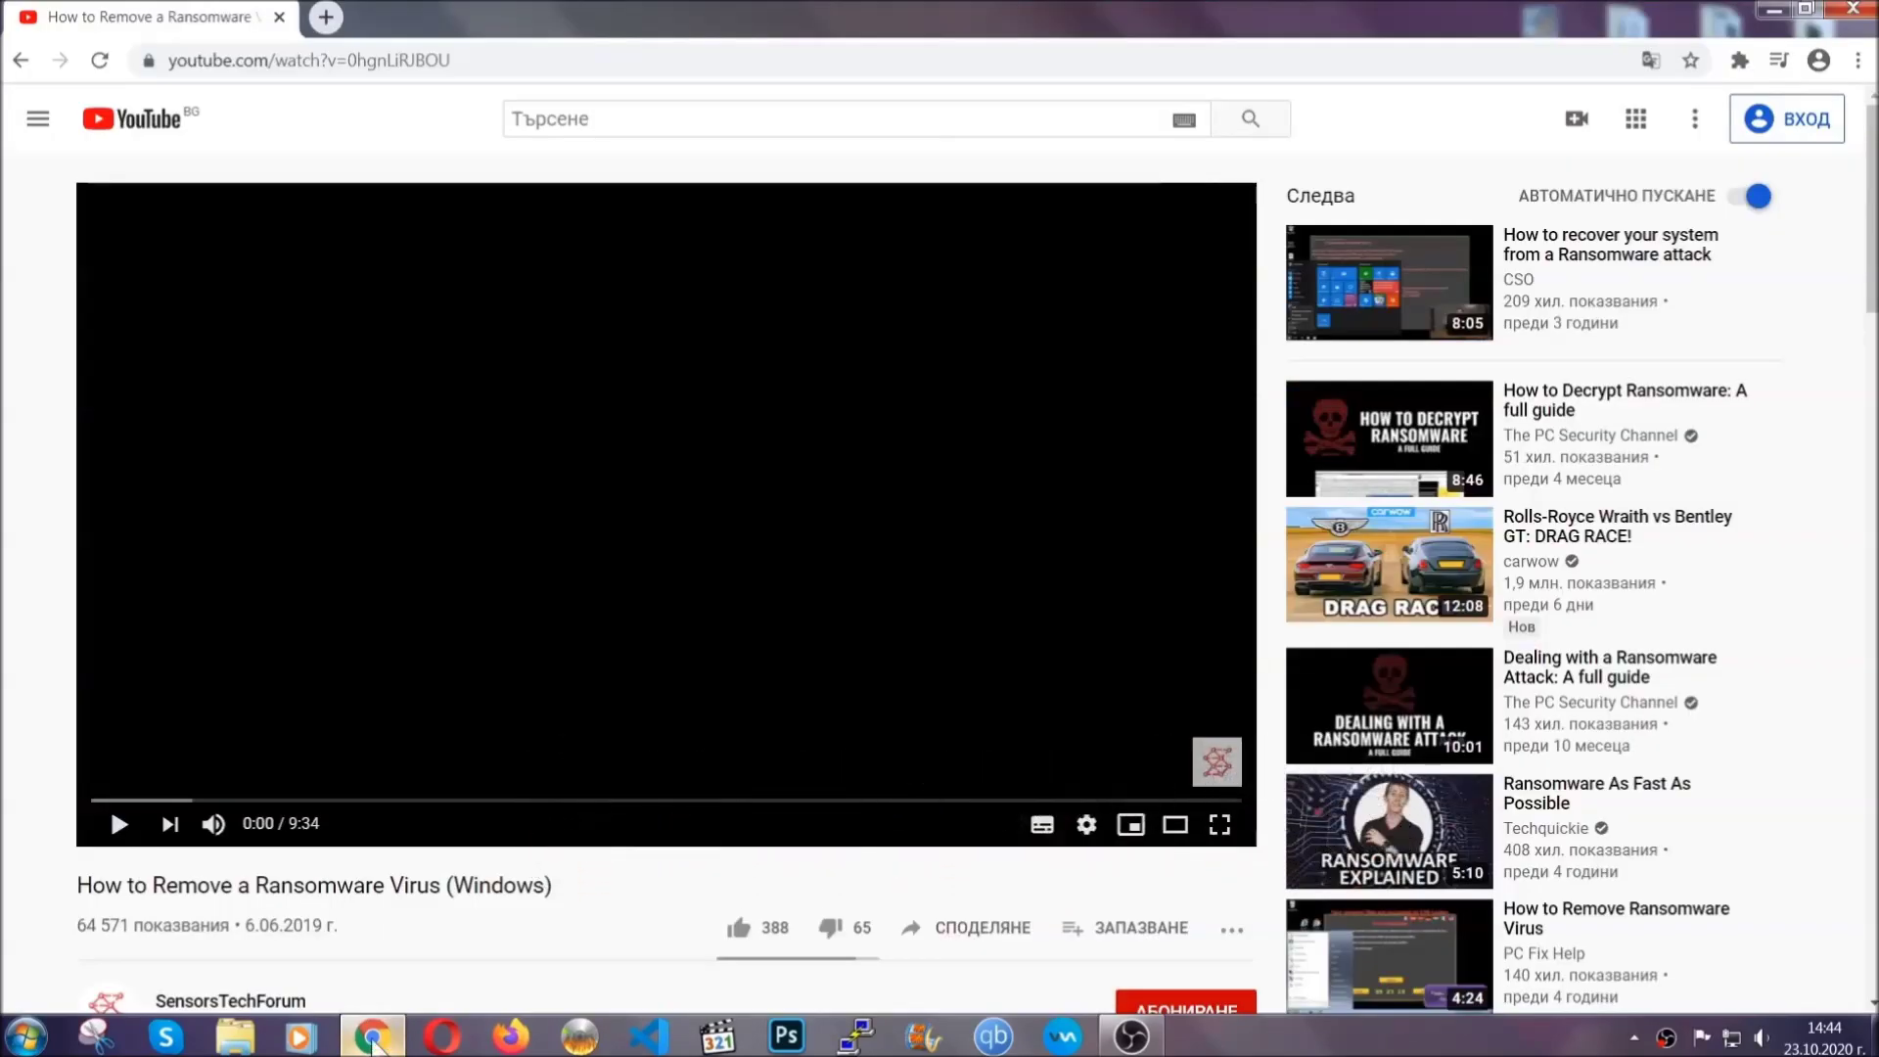
{"action": "scroll", "coordinate": [343, 803], "scroll_direction": "down", "scroll_amount": 4}
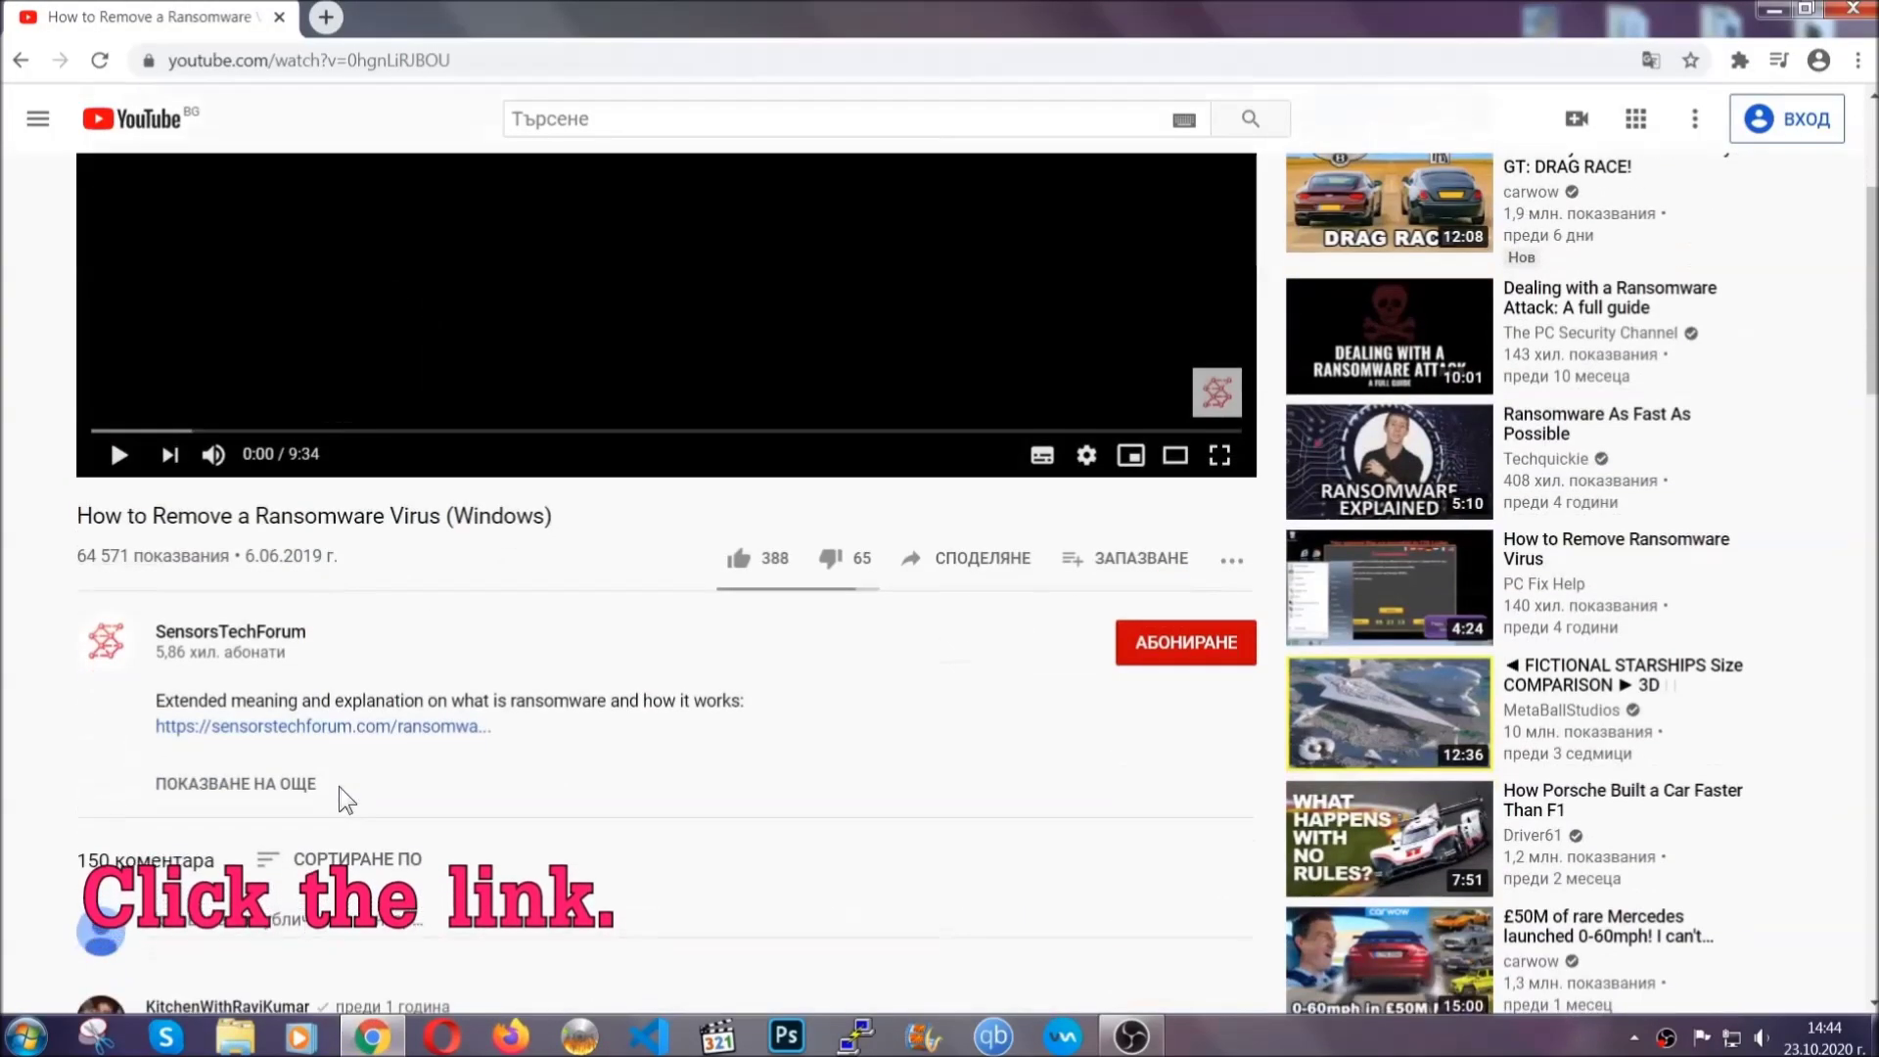
{"action": "left_click", "coordinate": [375, 729]}
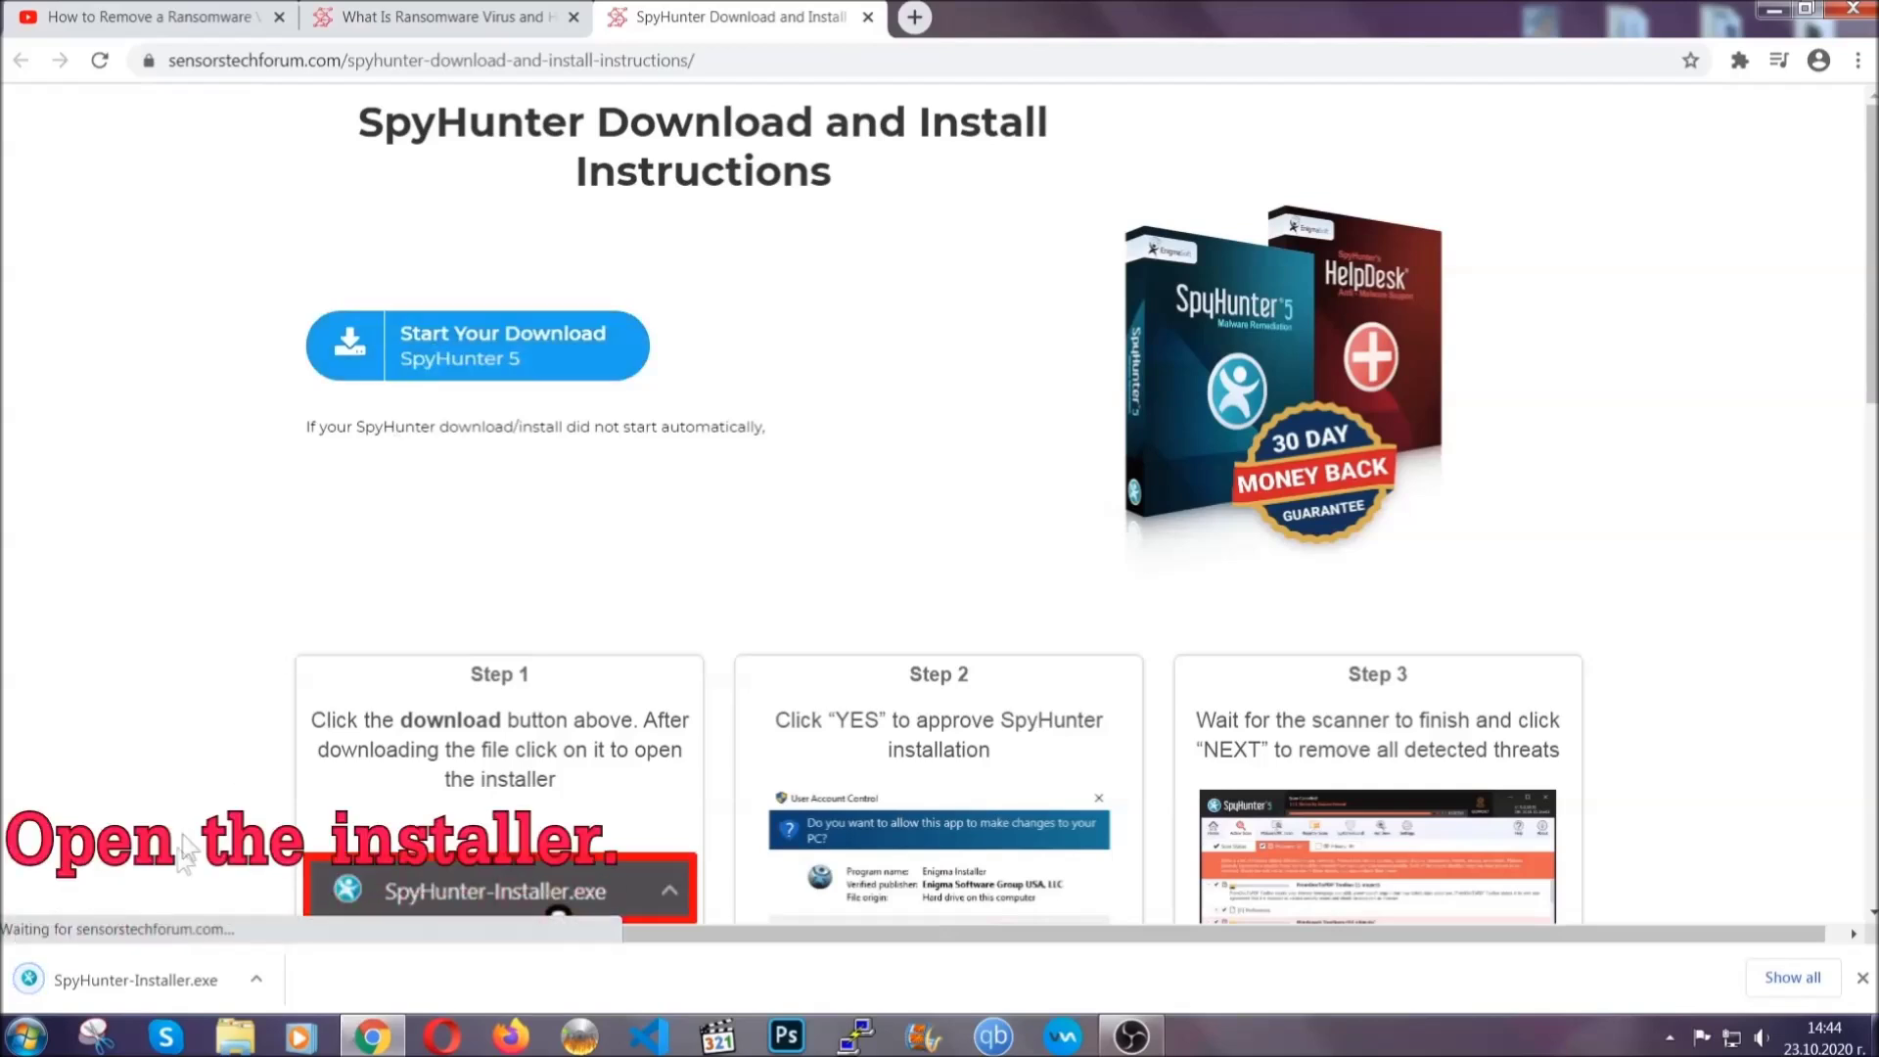
{"action": "left_click", "coordinate": [133, 977]}
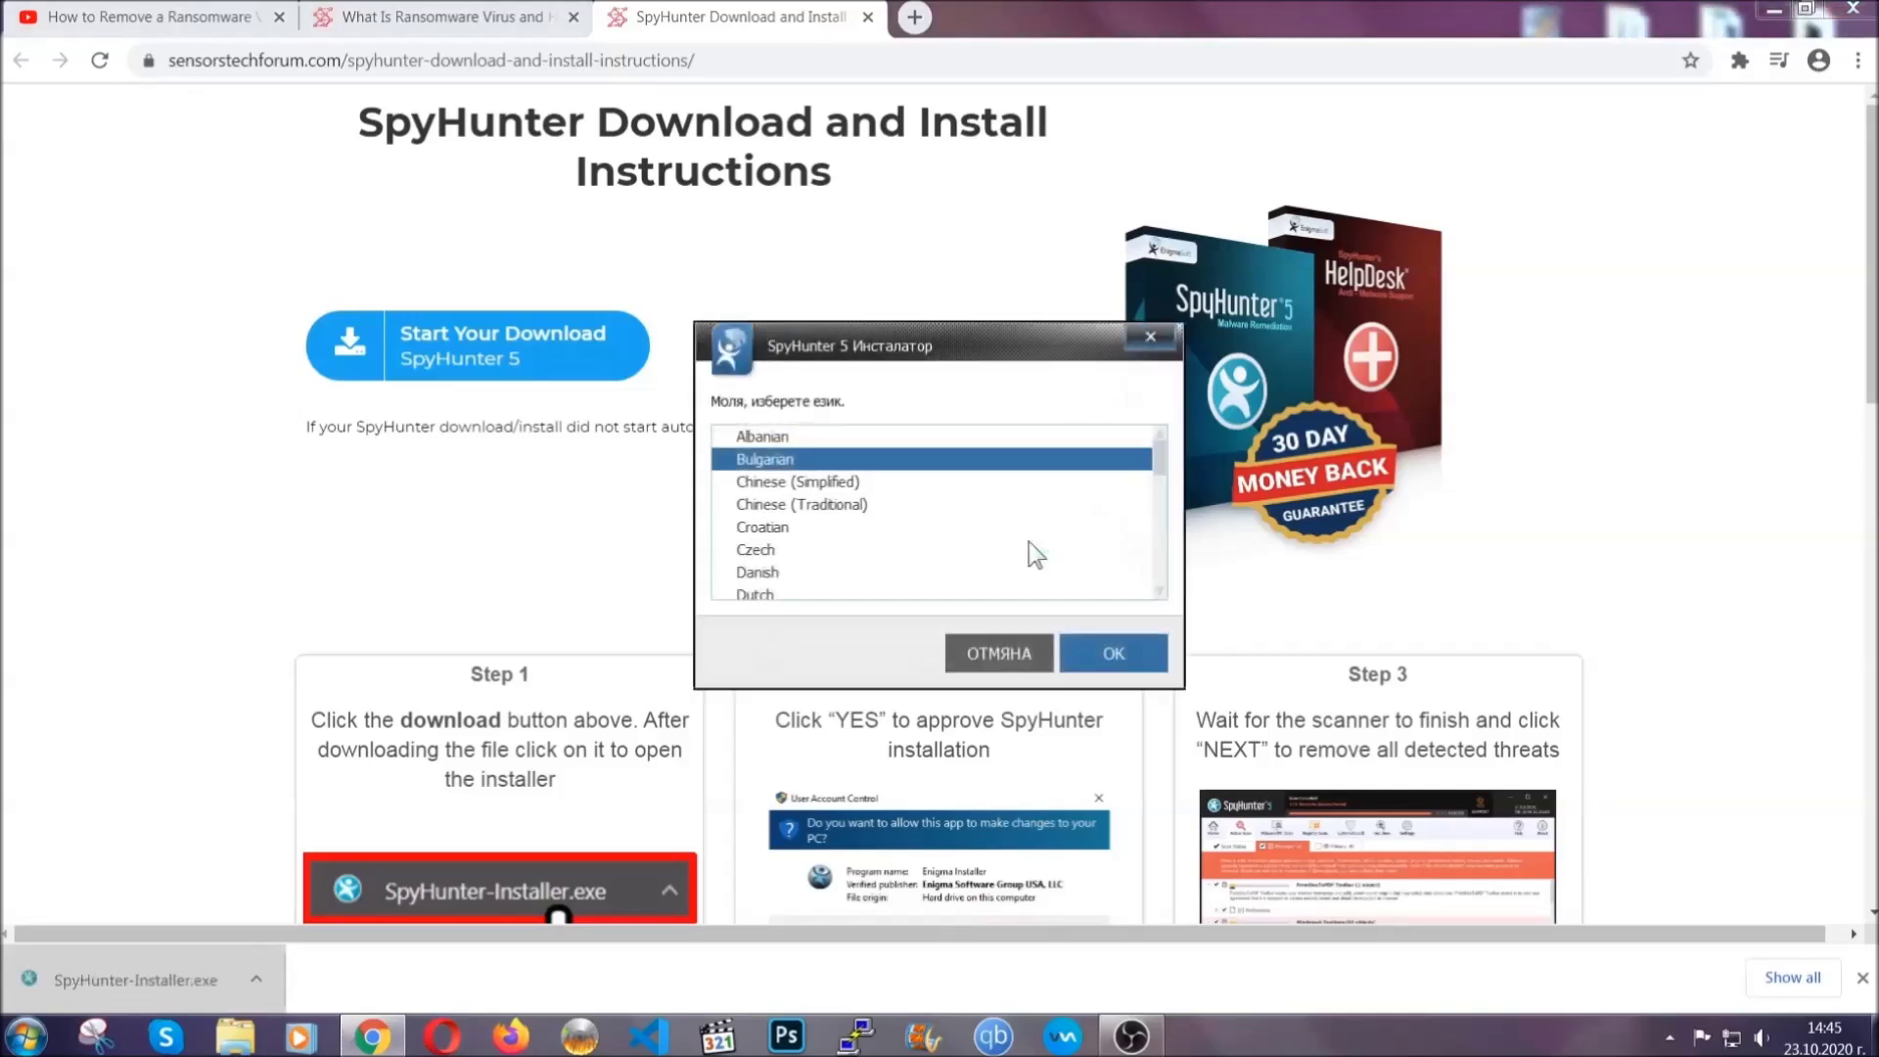
- Install SpyHunter 5 in English, accepting the EULA, and finish setup so the first scan starts
{"action": "scroll", "coordinate": [965, 536], "scroll_direction": "down", "scroll_amount": 2}
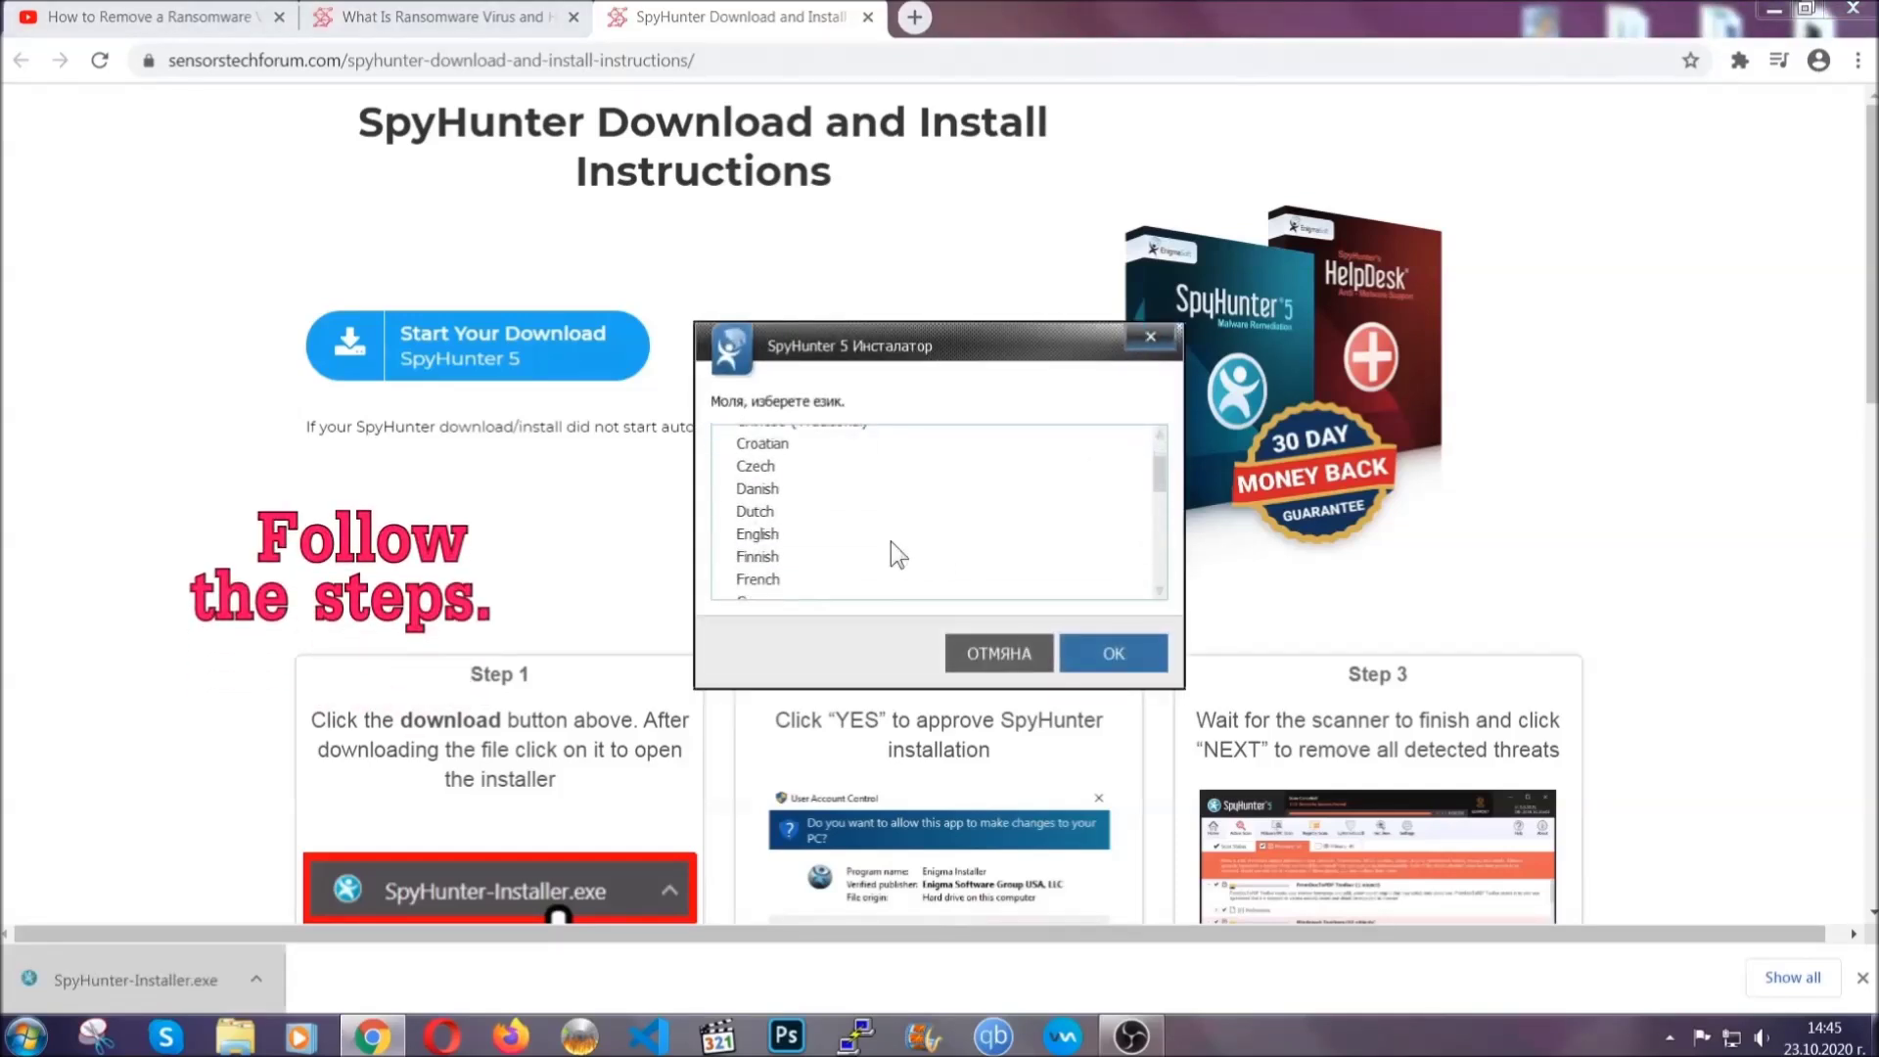
{"action": "left_click", "coordinate": [885, 534]}
{"action": "left_click", "coordinate": [1091, 653]}
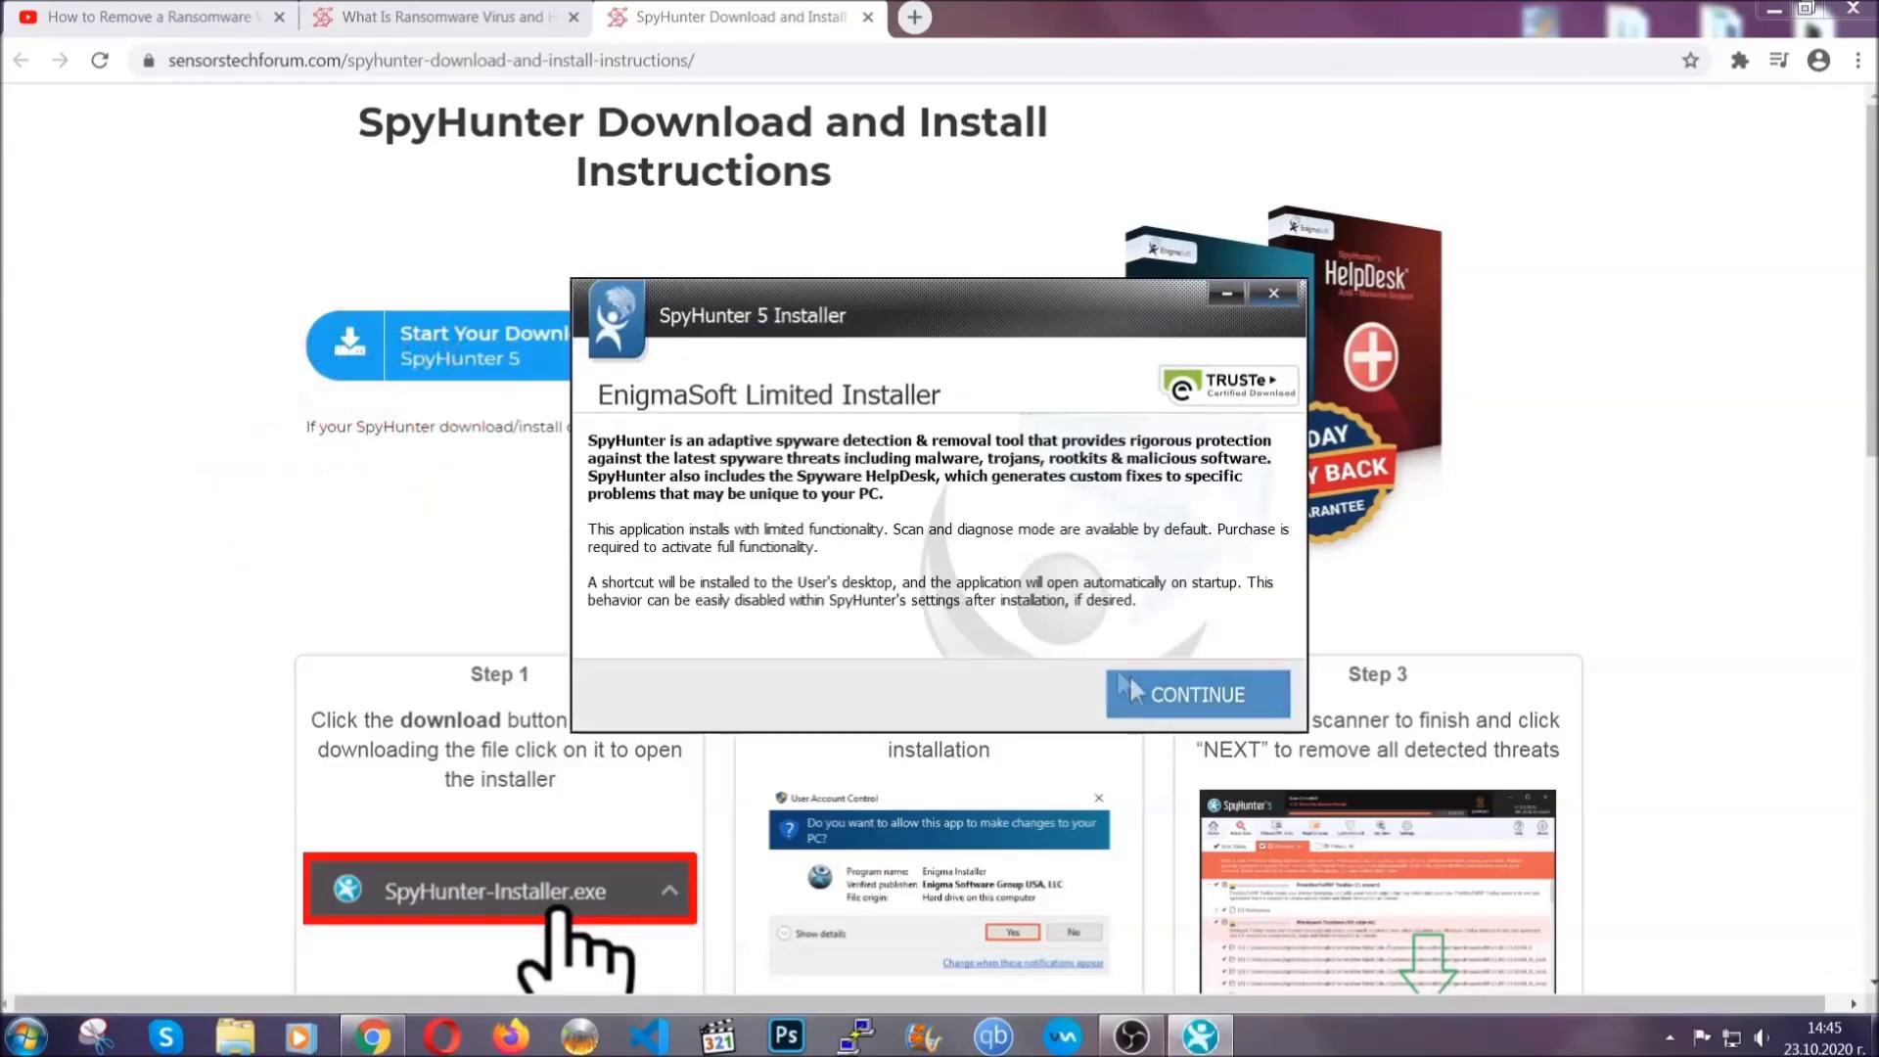
{"action": "left_click", "coordinate": [1133, 691]}
{"action": "left_click", "coordinate": [1078, 634]}
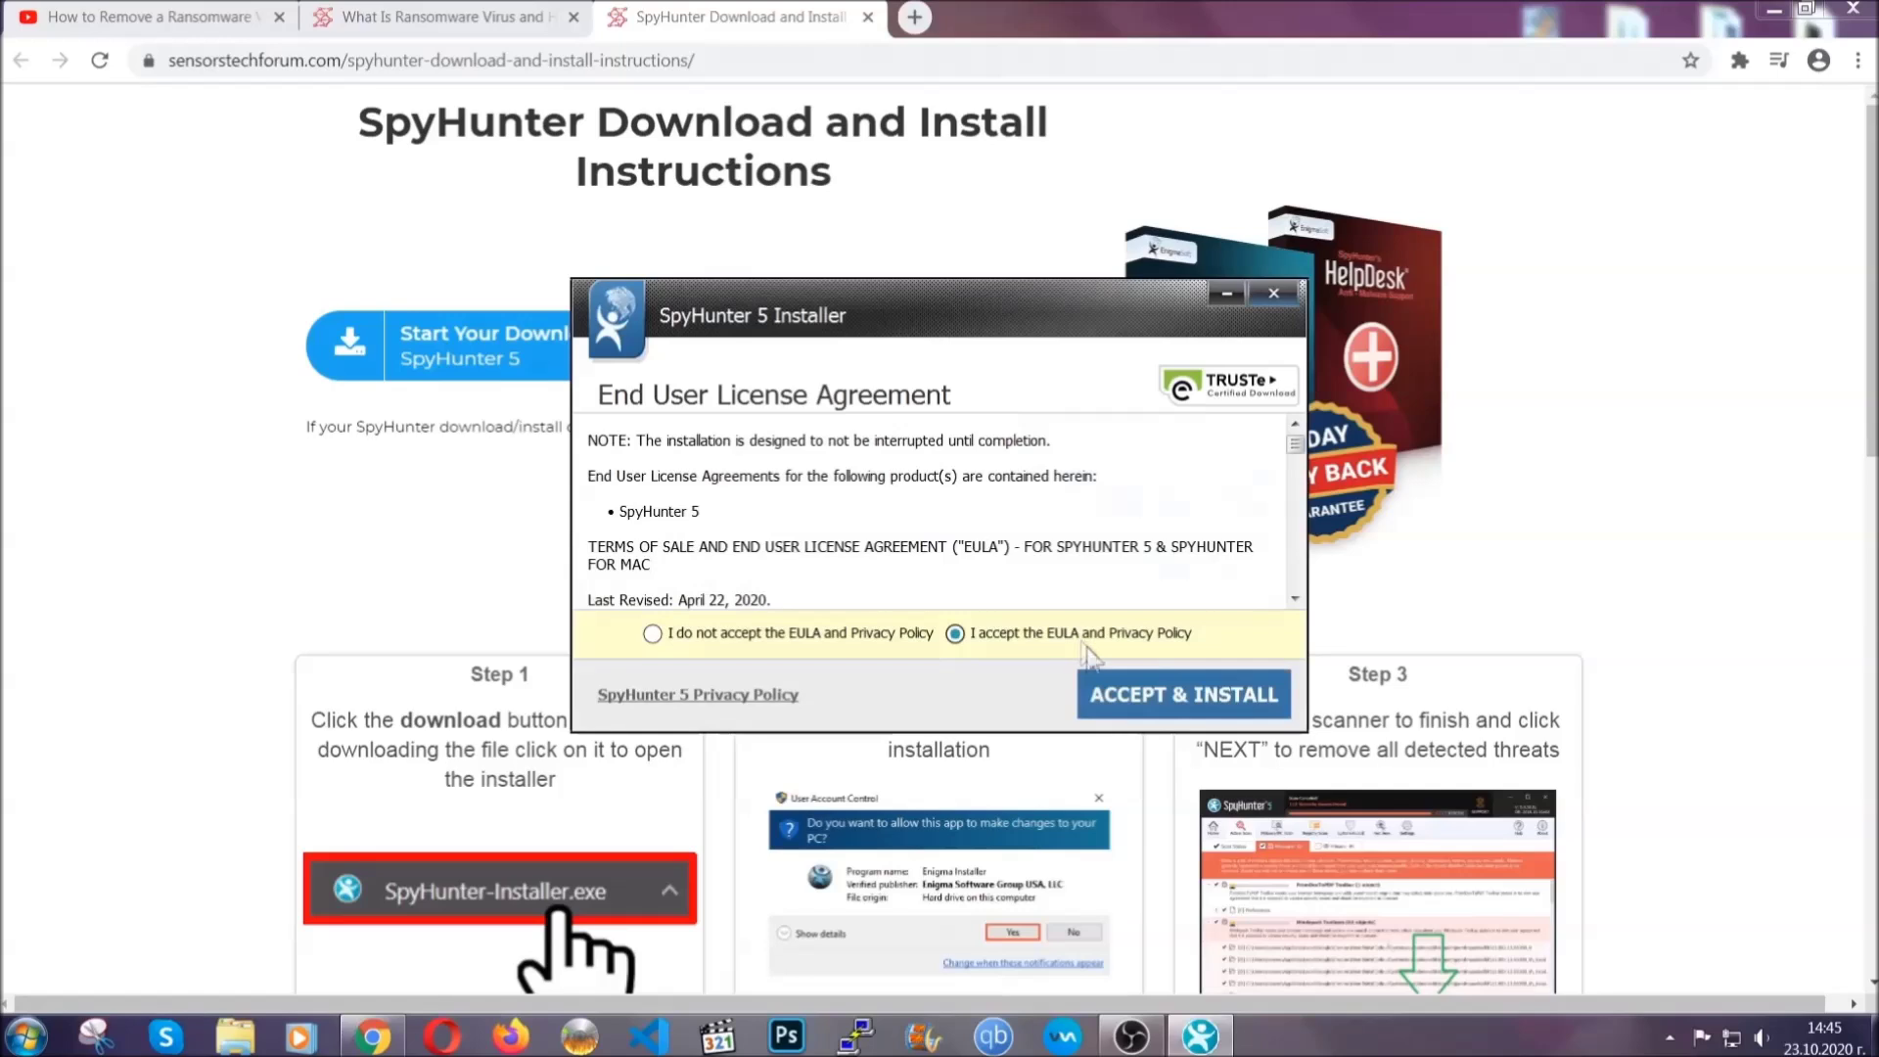
{"action": "left_click", "coordinate": [1122, 693]}
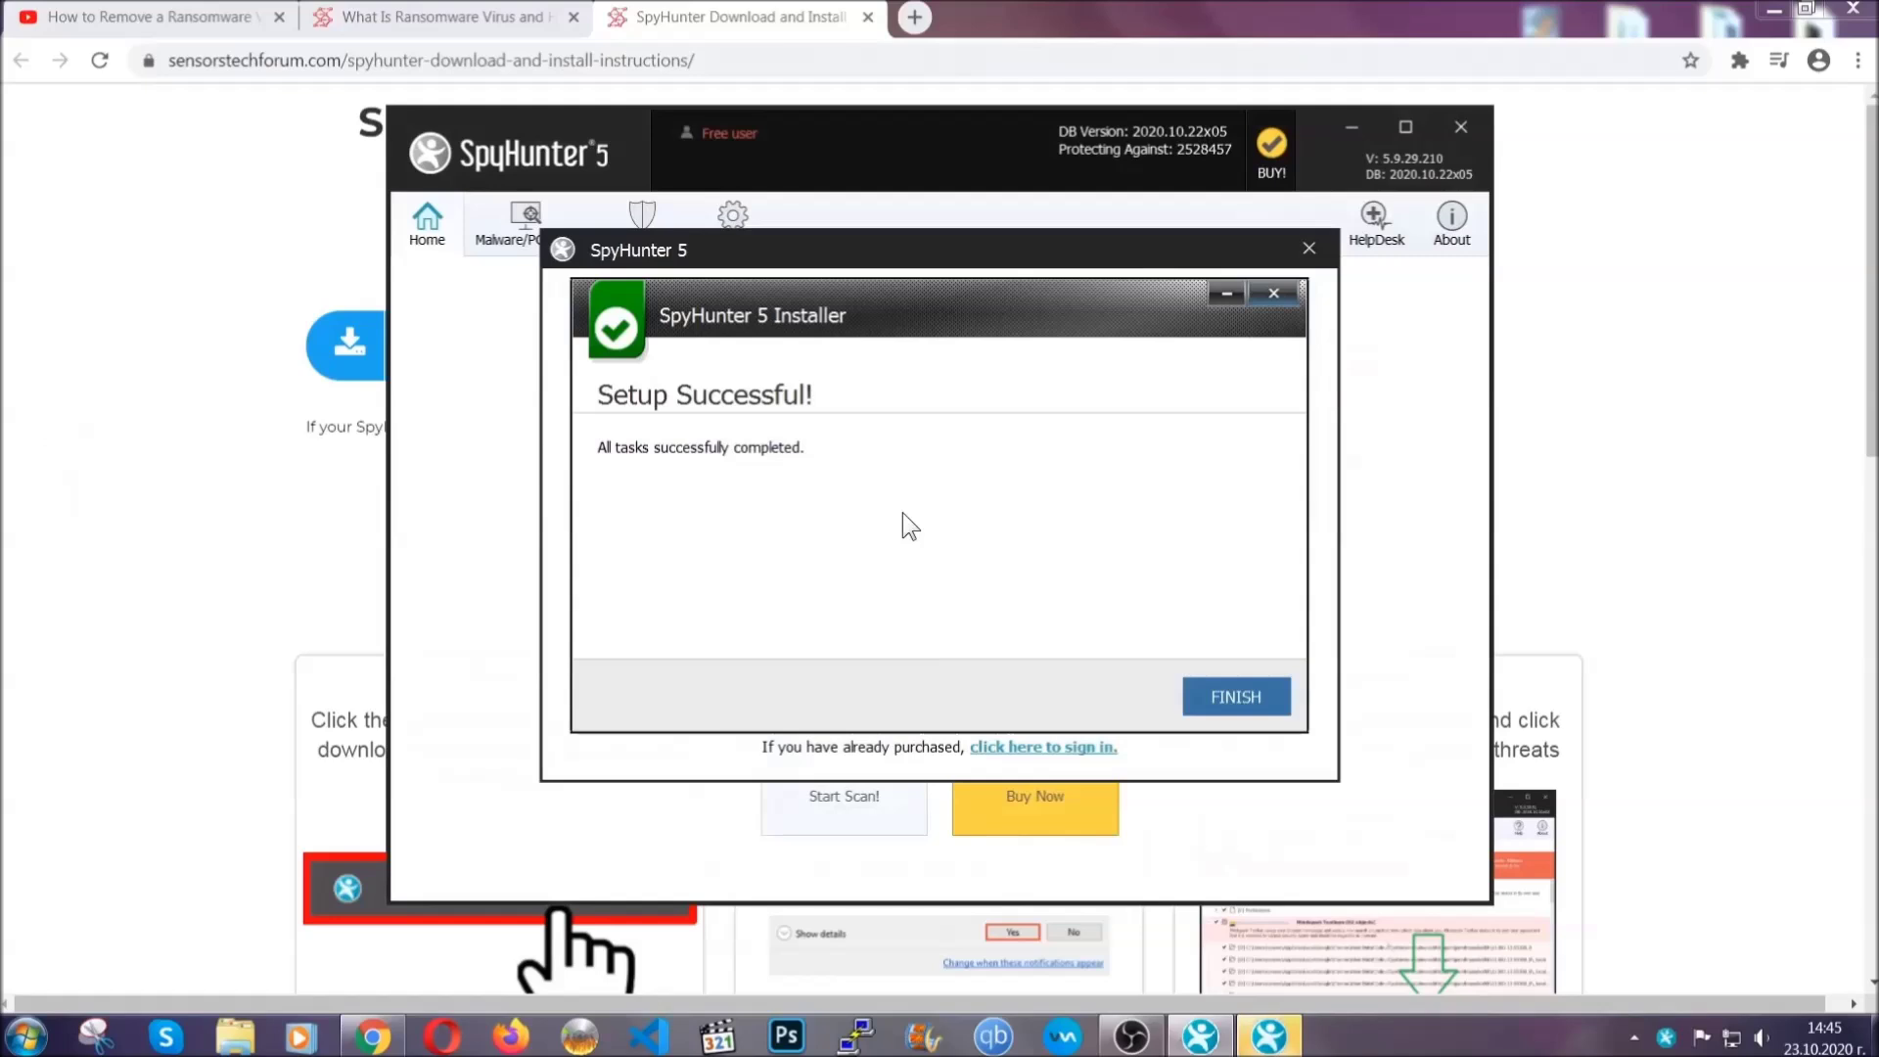
{"action": "left_click", "coordinate": [1201, 701]}
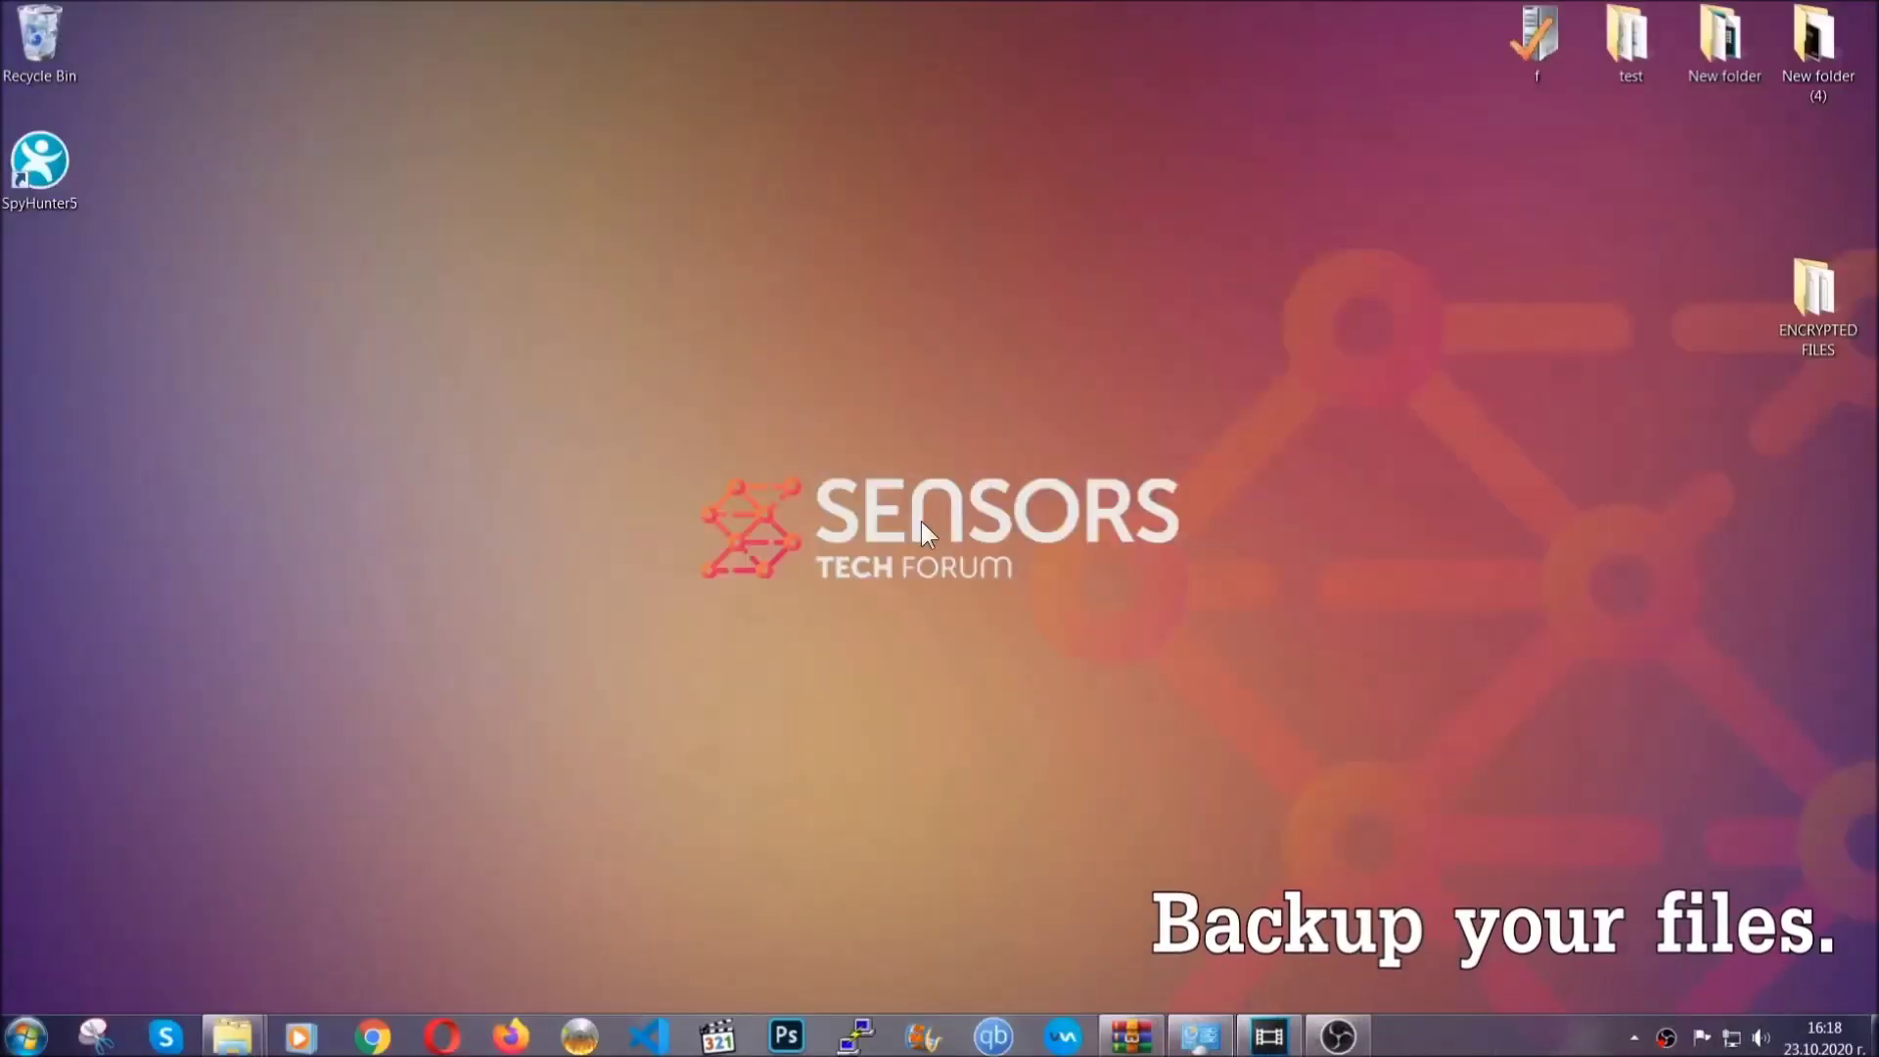
- Copy all six .efji files in the ENCRYPTED FILES folder
{"action": "double_click", "coordinate": [1805, 301]}
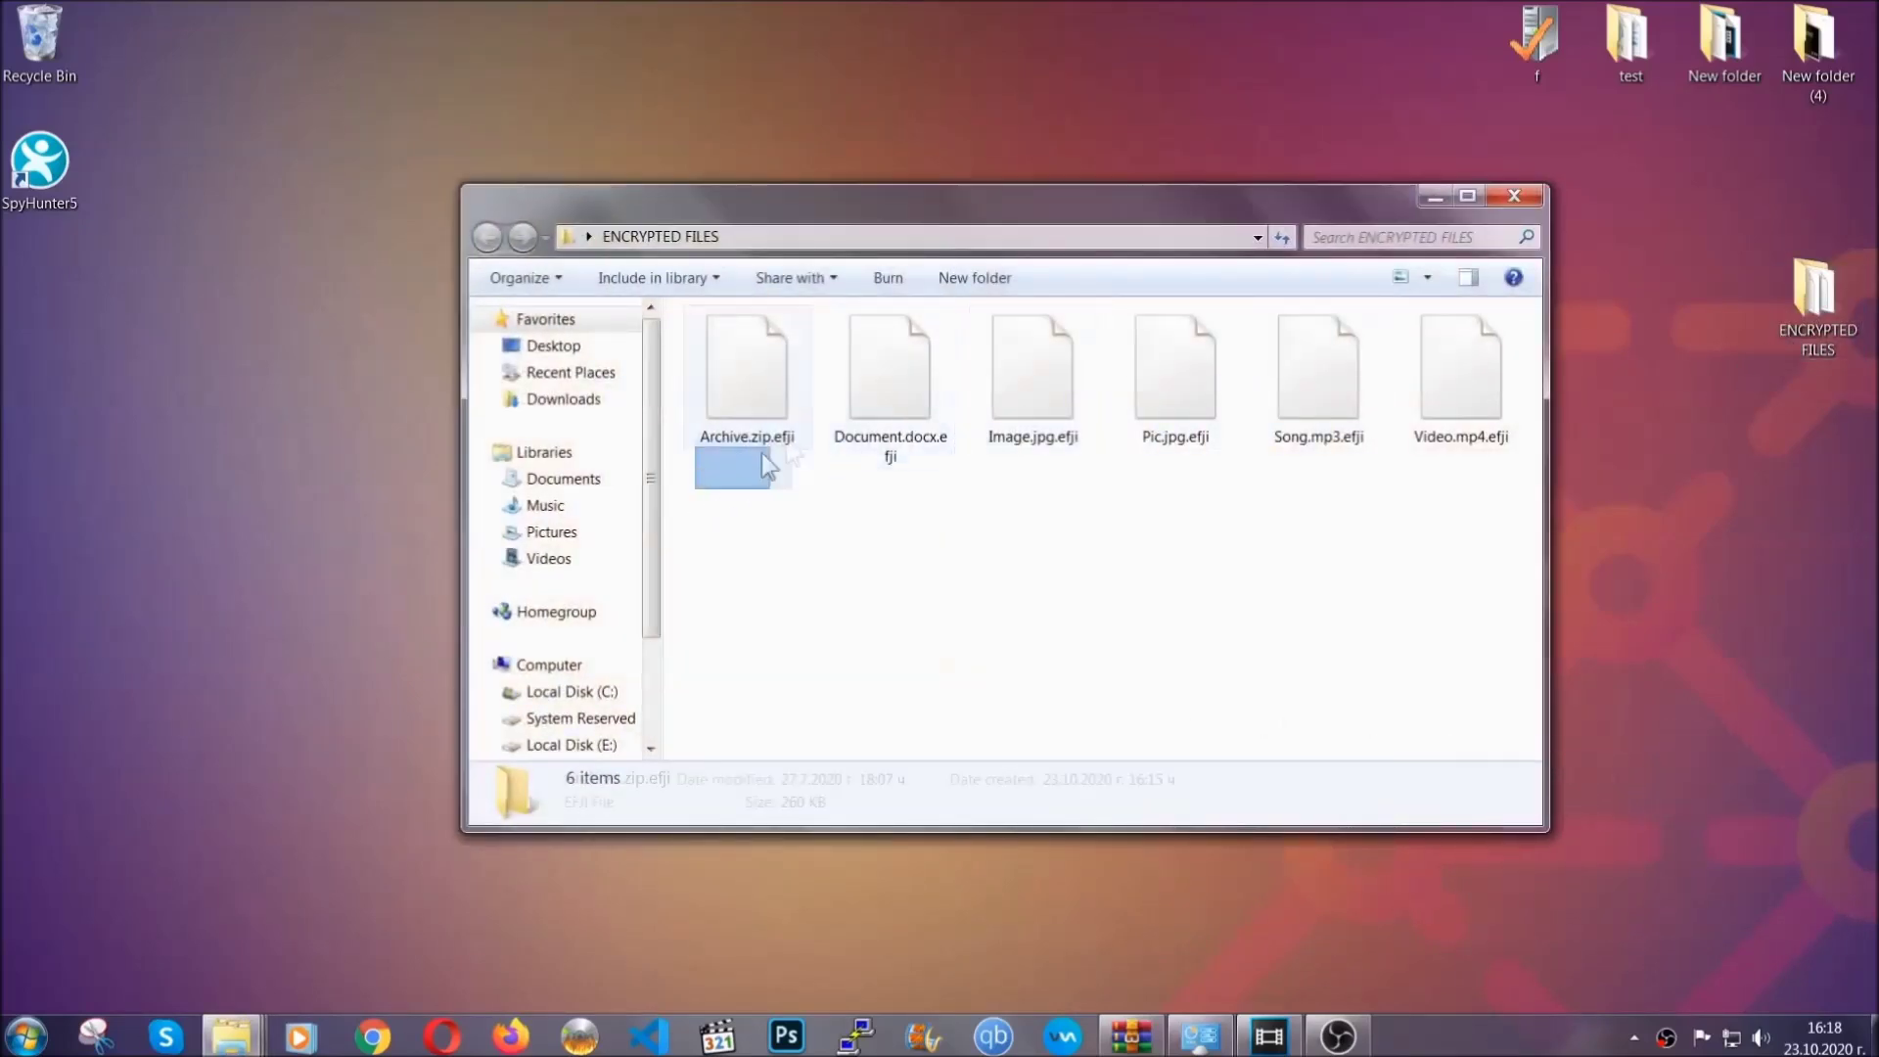
{"action": "left_click_drag", "start_coordinate": [762, 454], "coordinate": [1470, 349]}
{"action": "right_click", "coordinate": [1470, 348]}
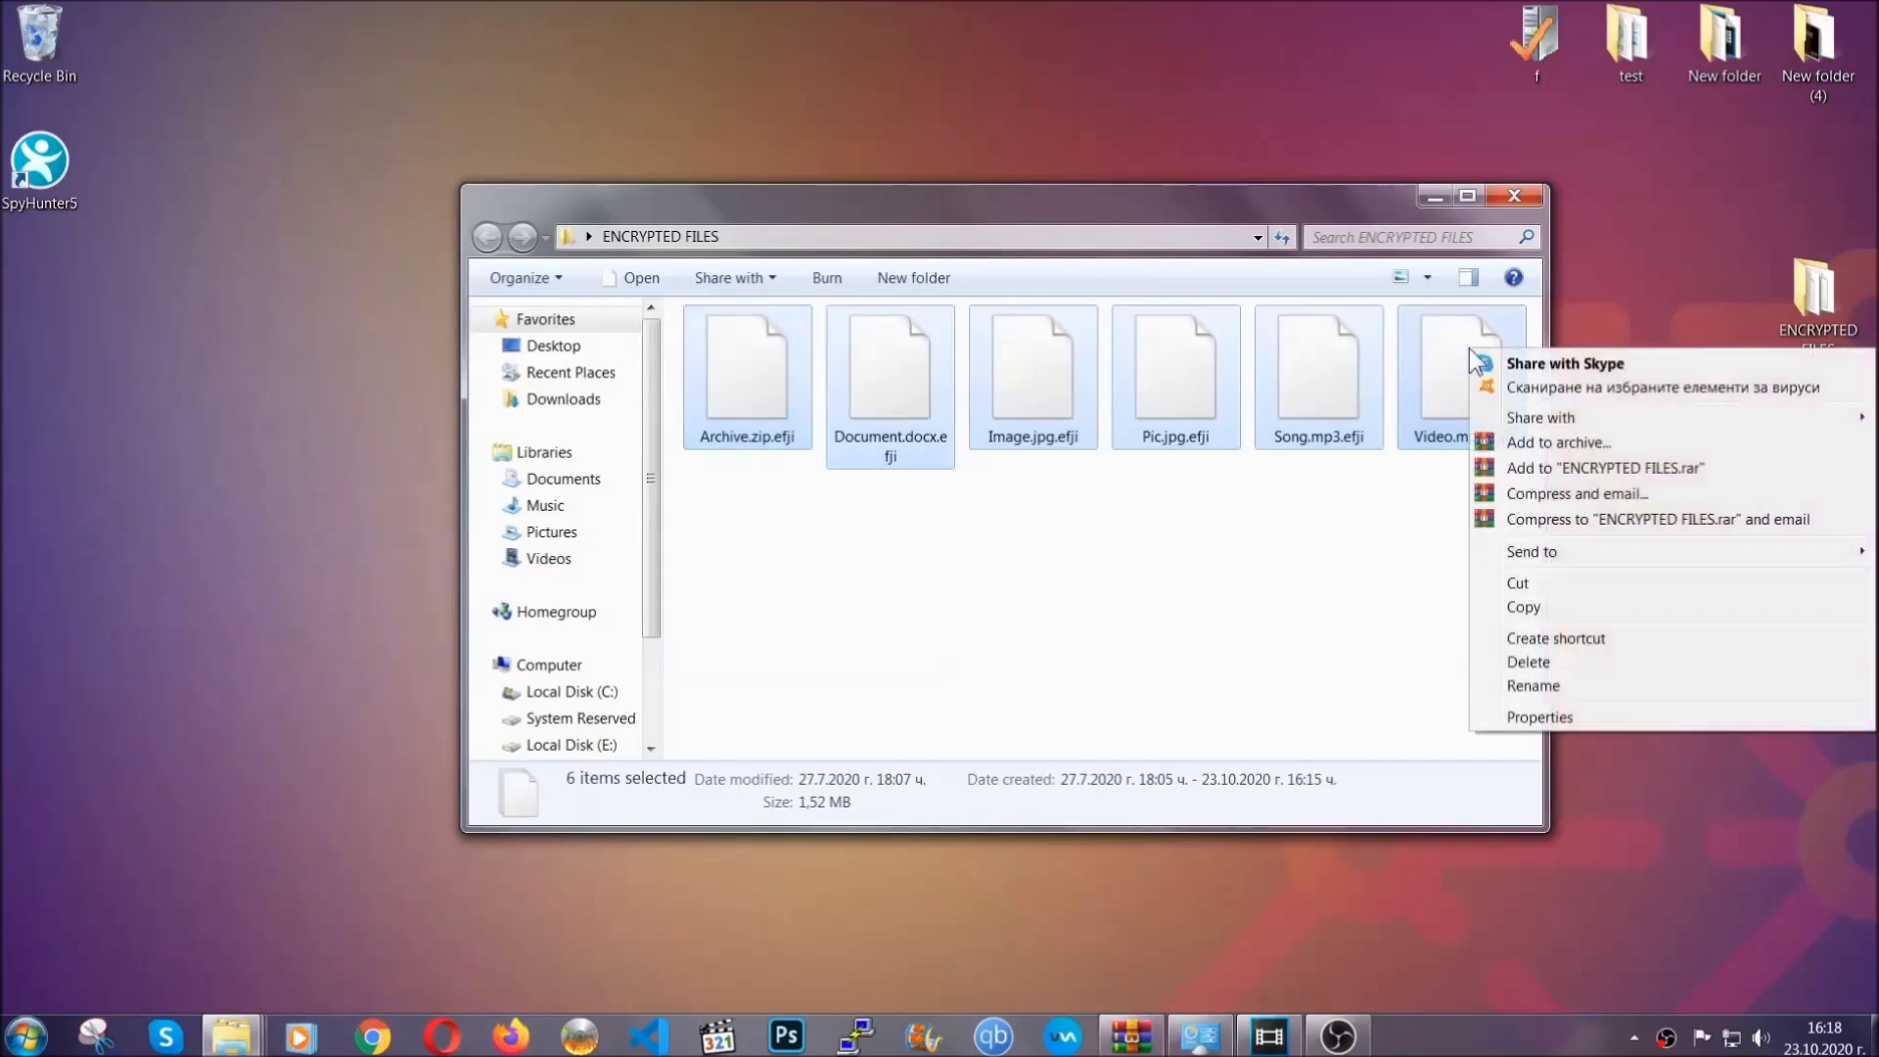
{"action": "left_click", "coordinate": [1523, 607]}
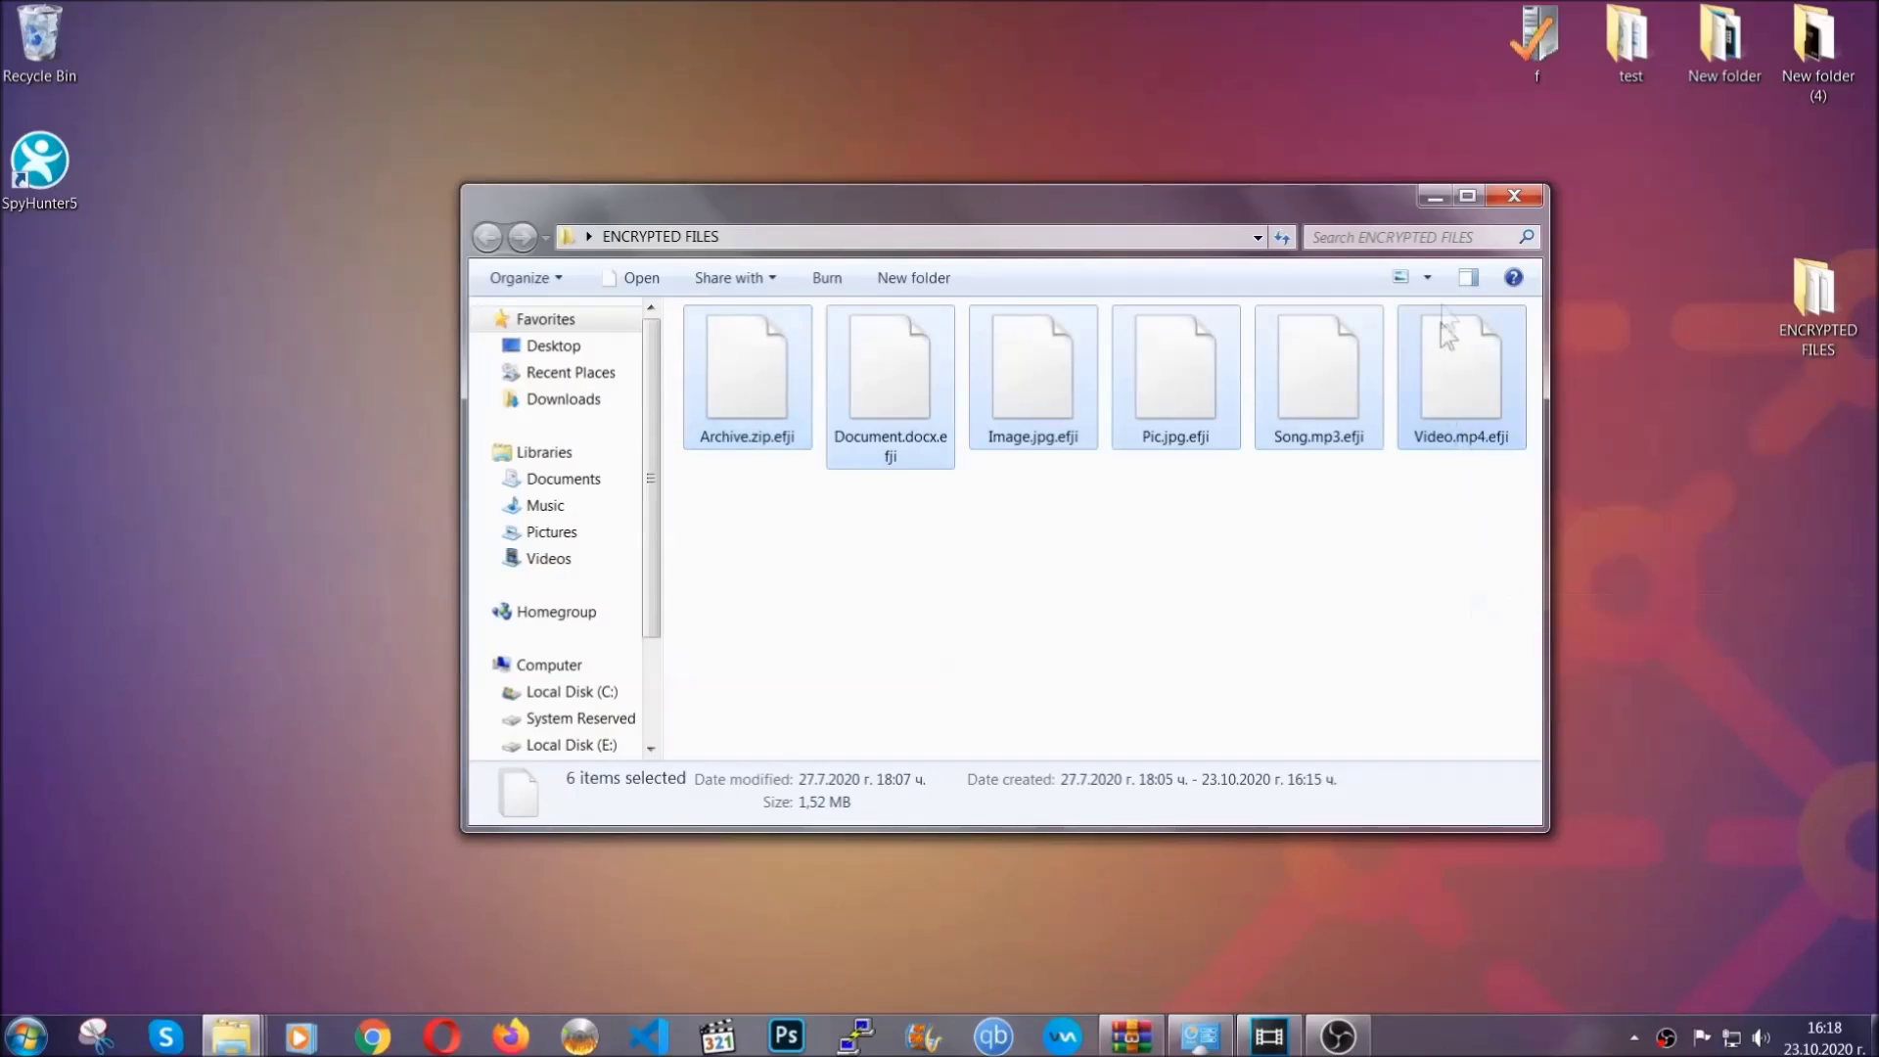
- Paste the six files onto FLASH DRIVE (H:) and close its window
{"action": "left_click", "coordinate": [1439, 197]}
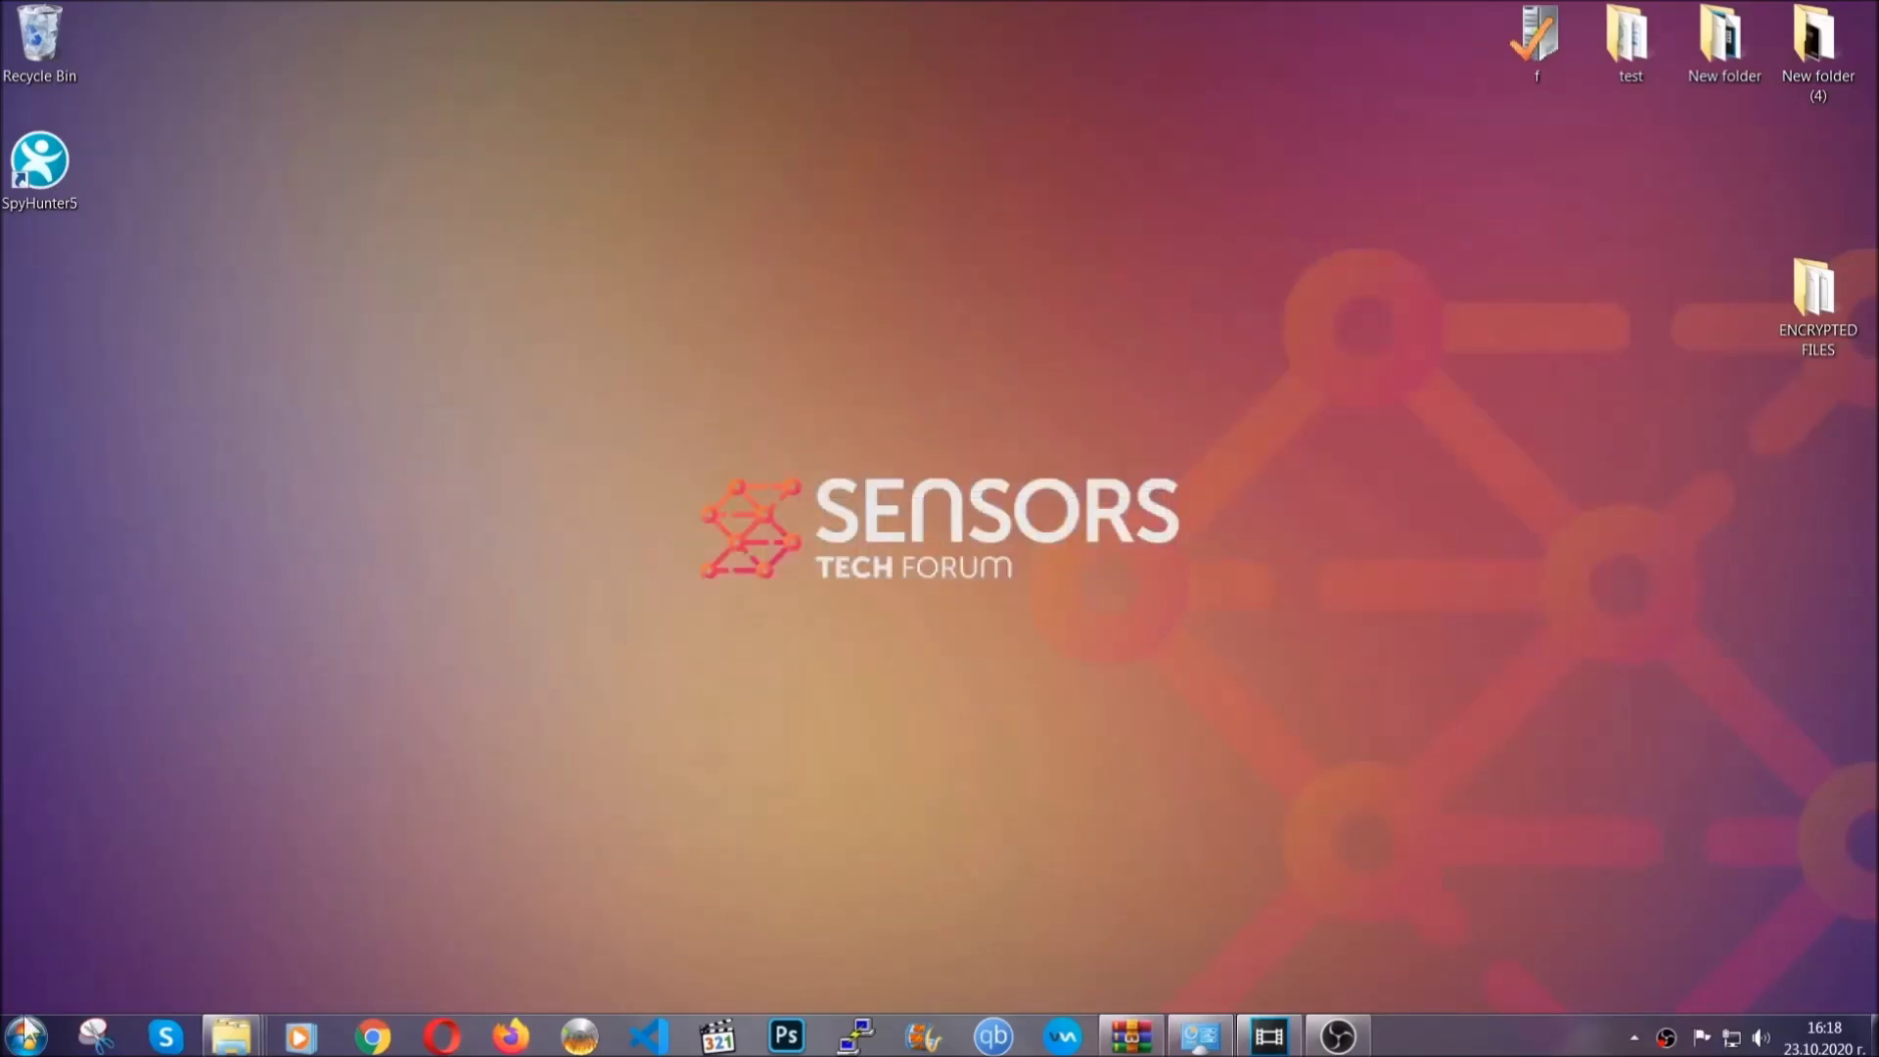
{"action": "left_click", "coordinate": [26, 1034]}
{"action": "left_click", "coordinate": [357, 735]}
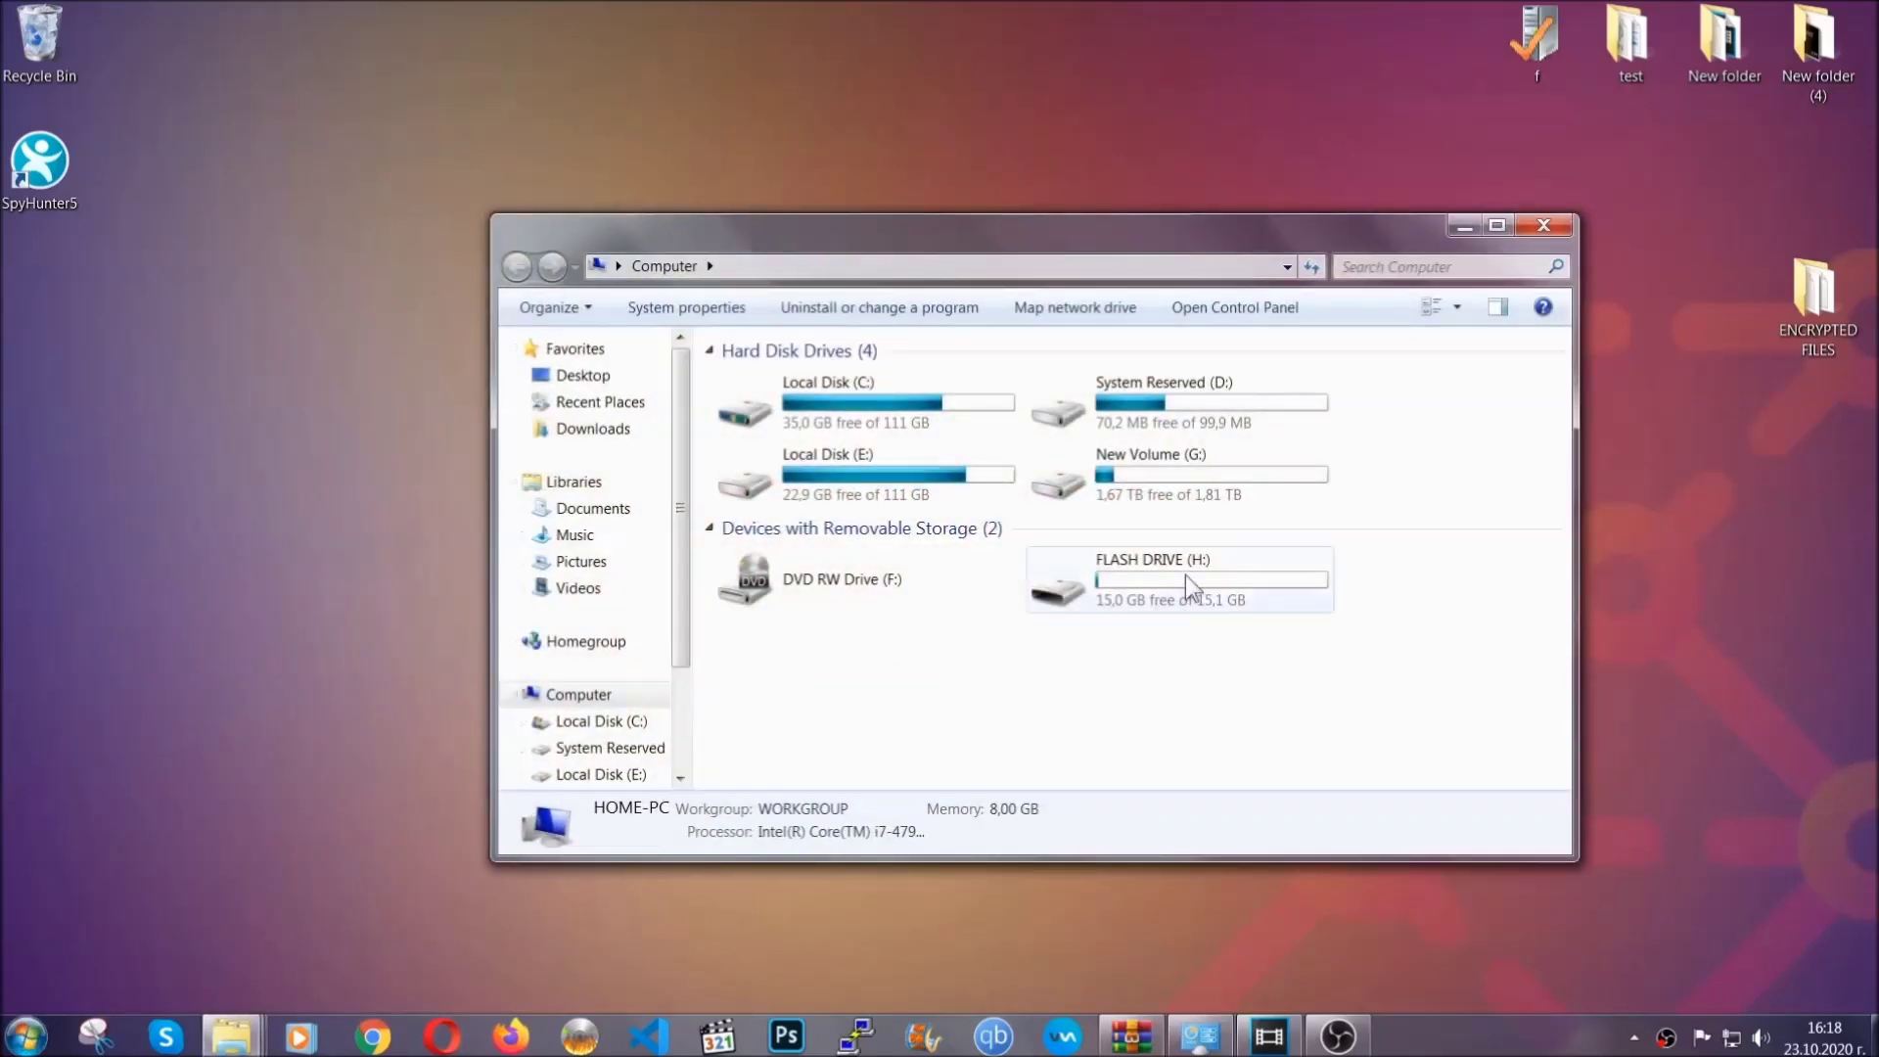
{"action": "double_click", "coordinate": [1184, 573]}
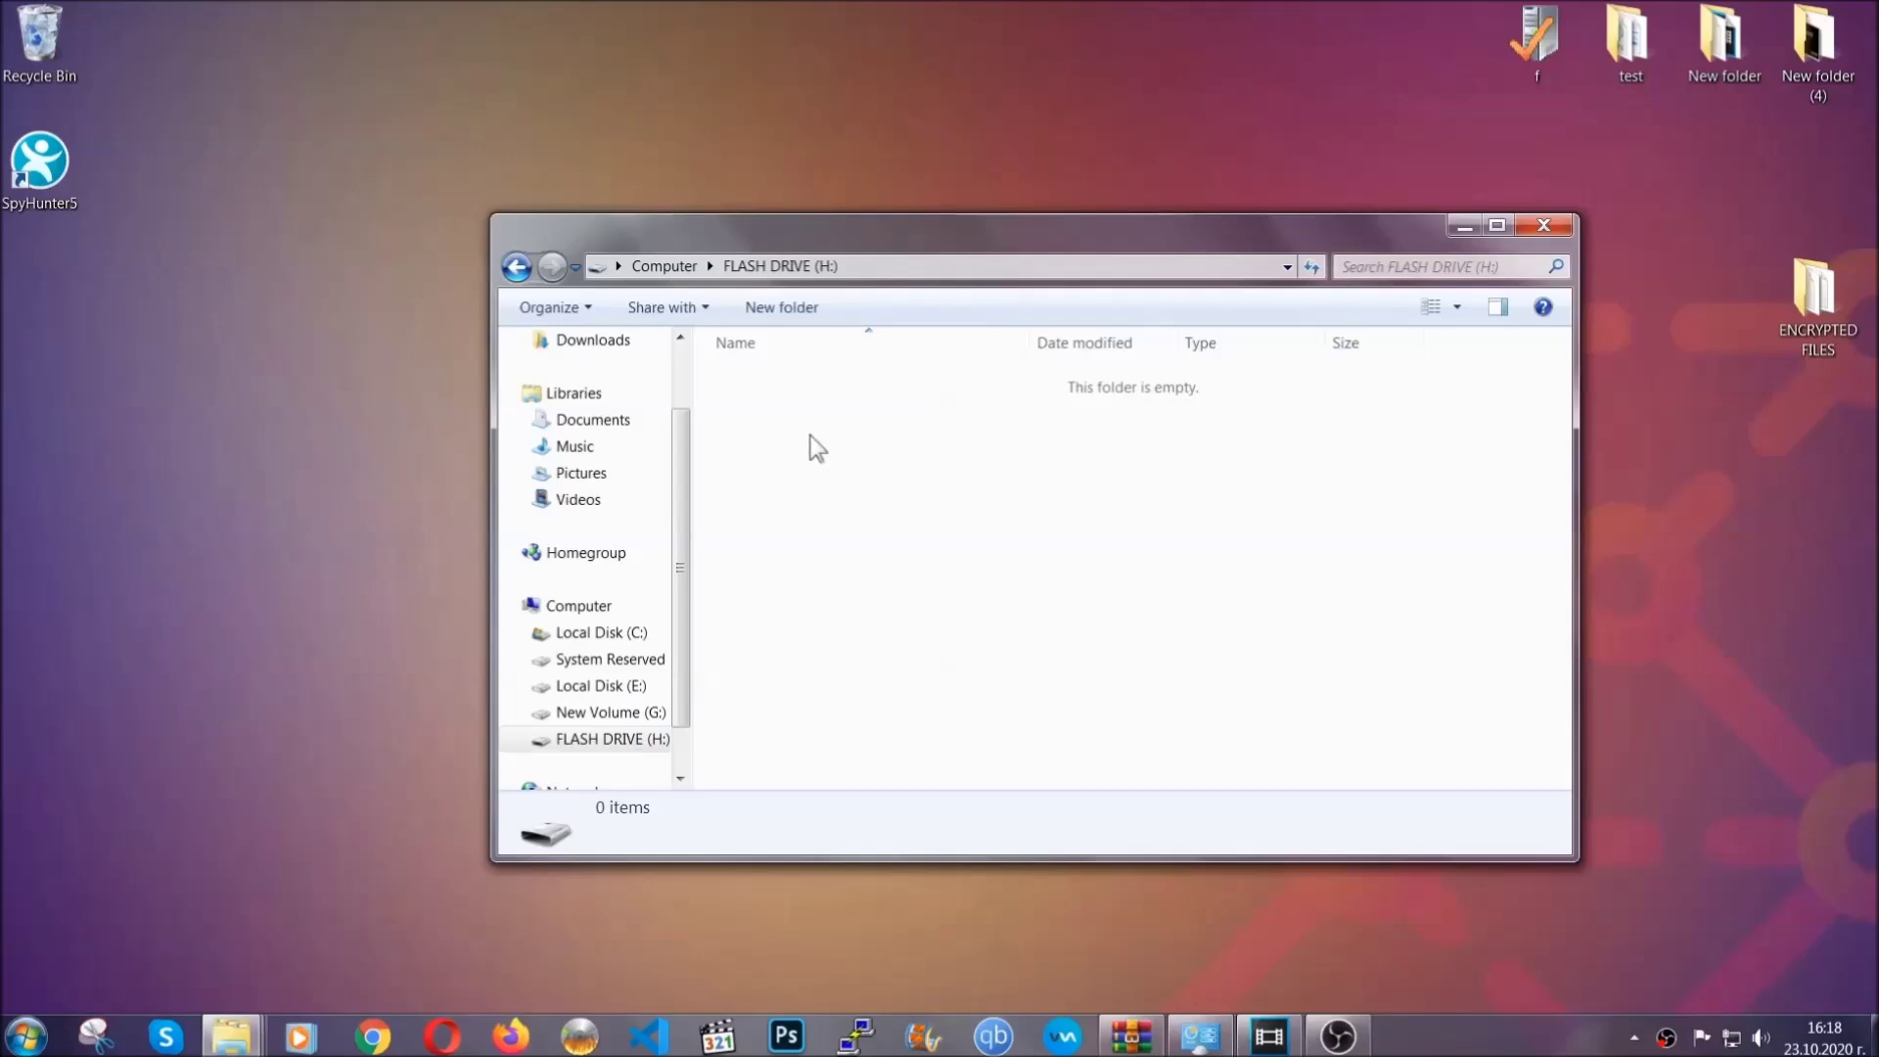
{"action": "right_click", "coordinate": [810, 436]}
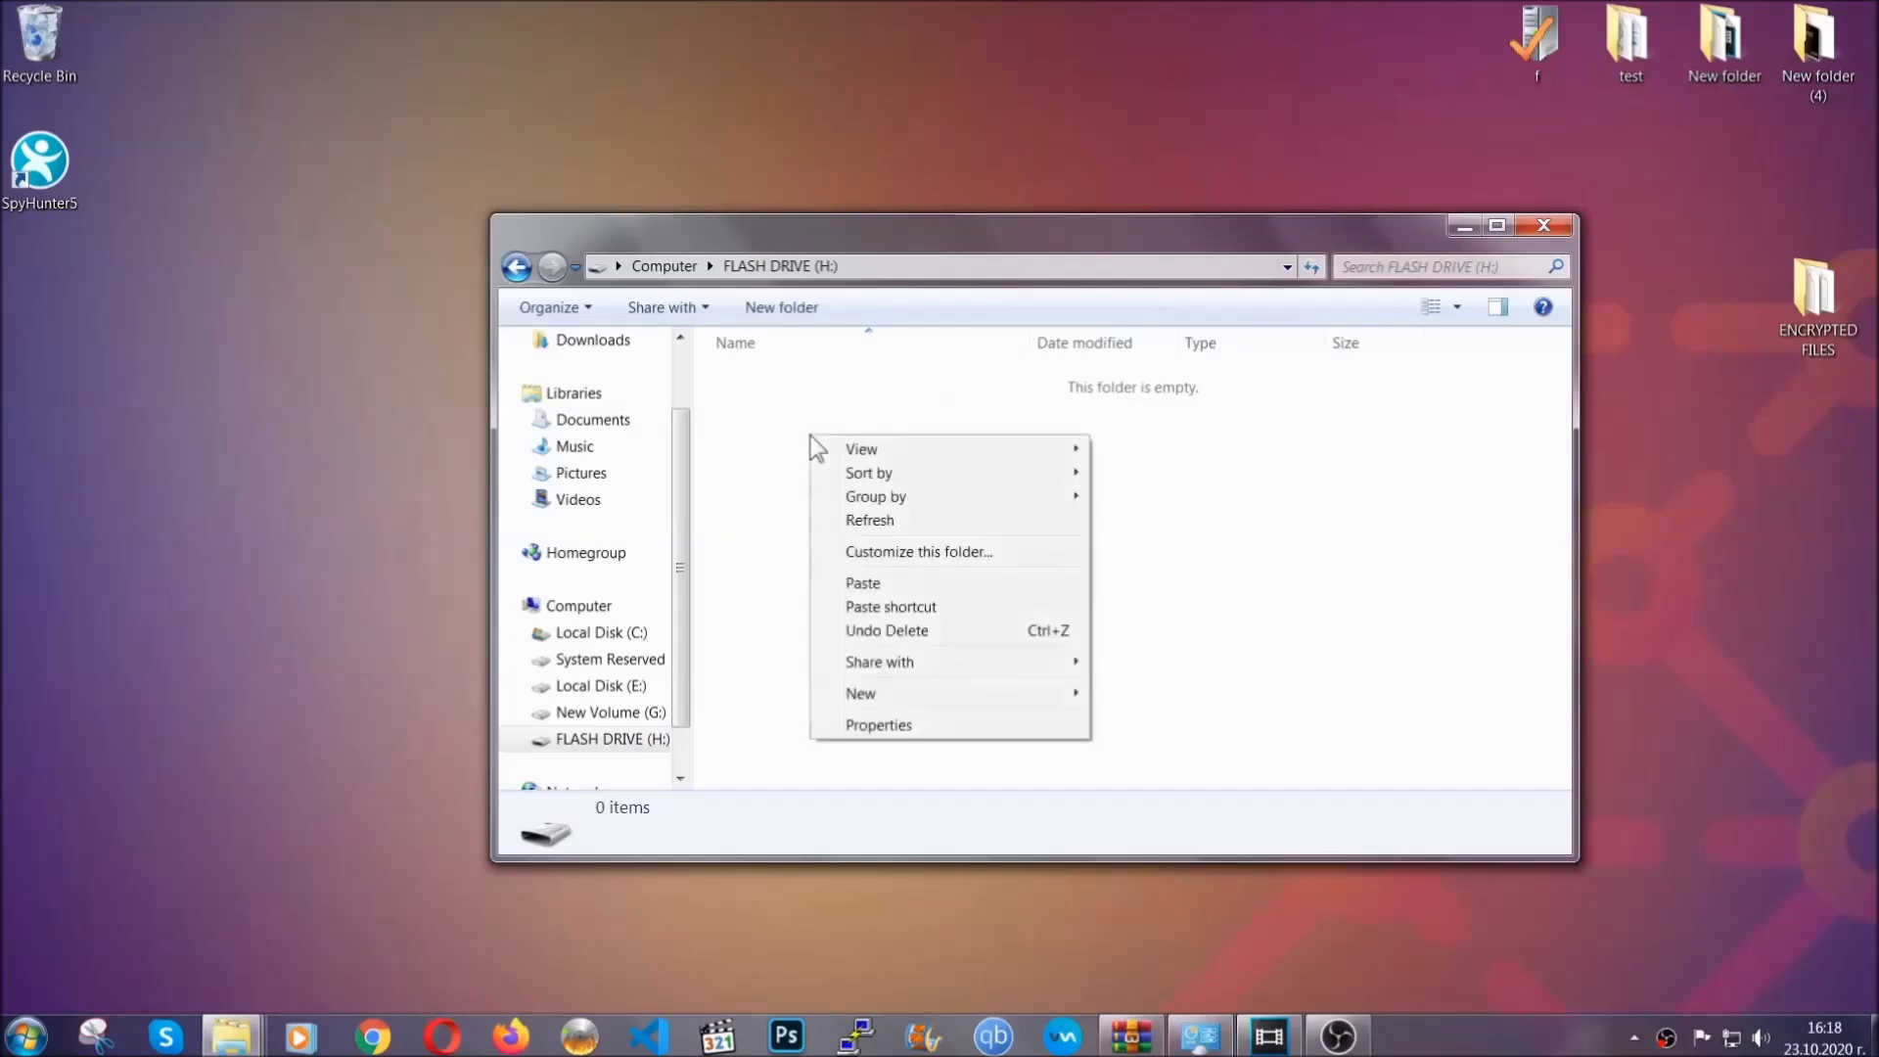
{"action": "left_click", "coordinate": [862, 583]}
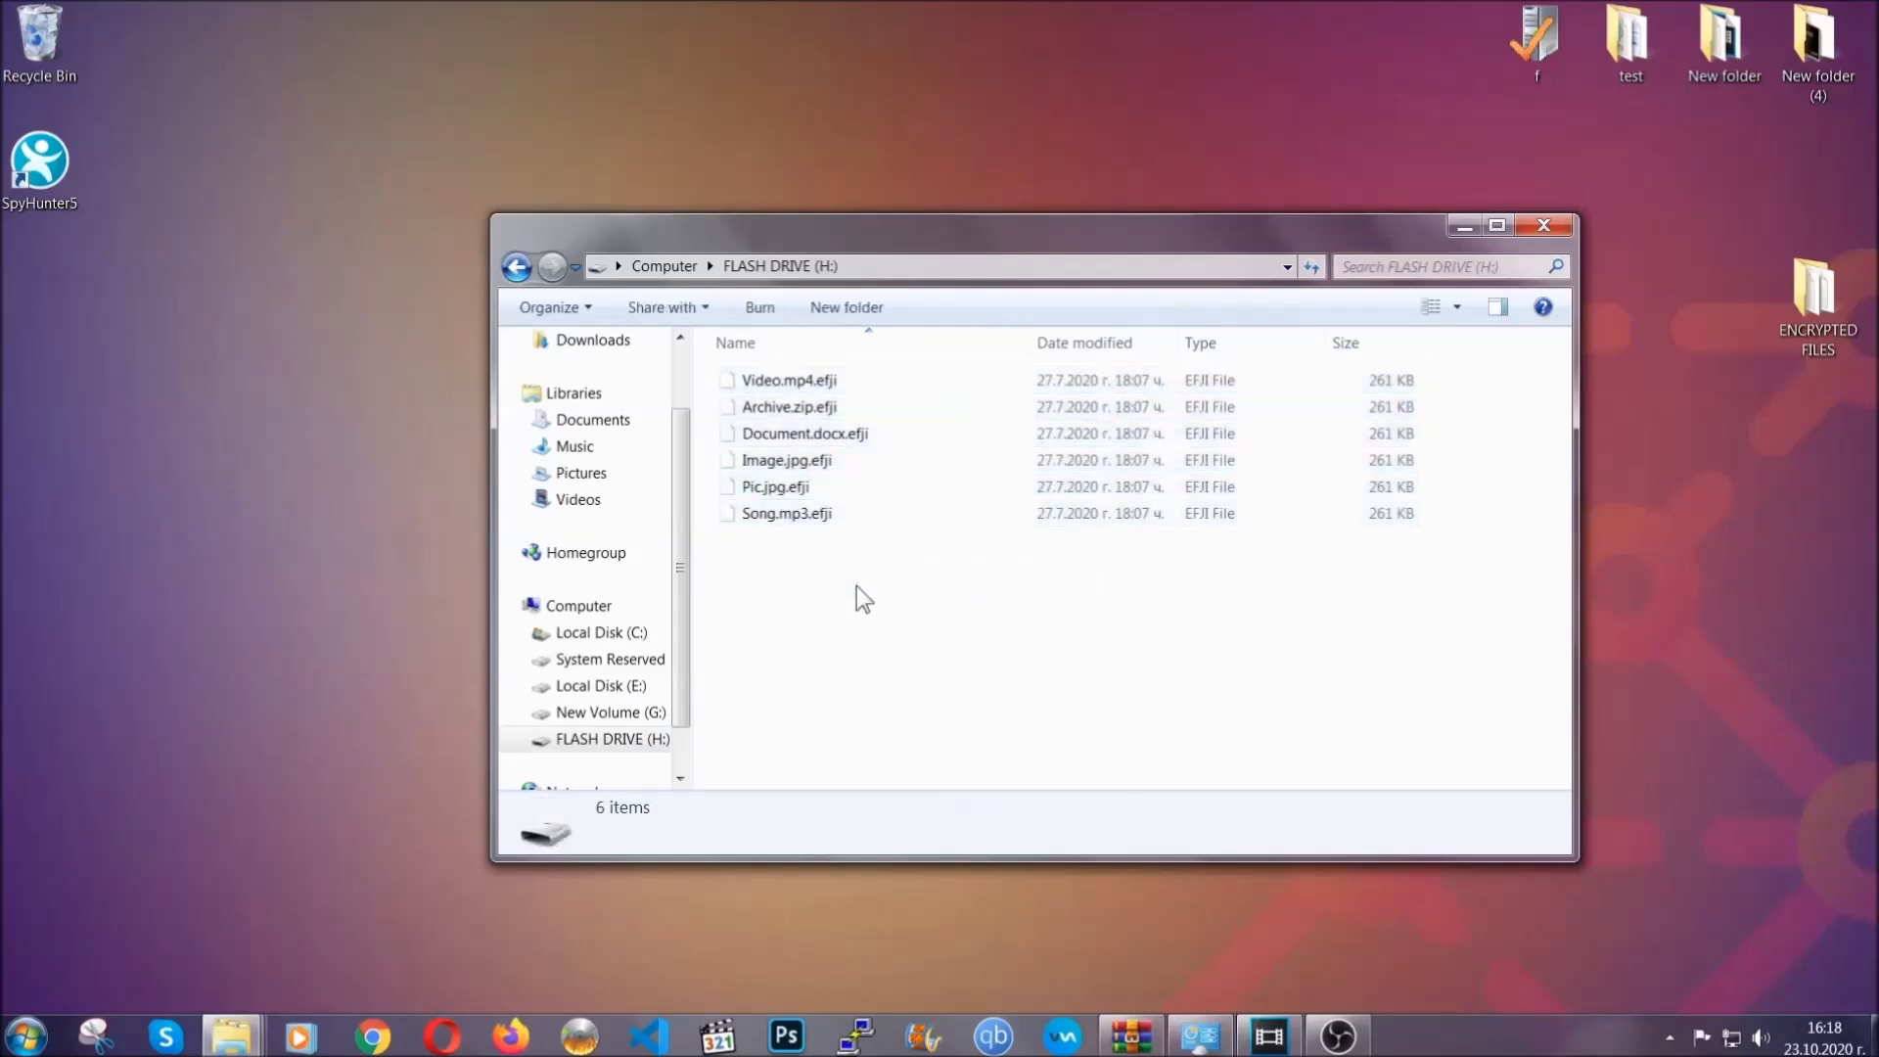
{"action": "left_click", "coordinate": [1544, 226]}
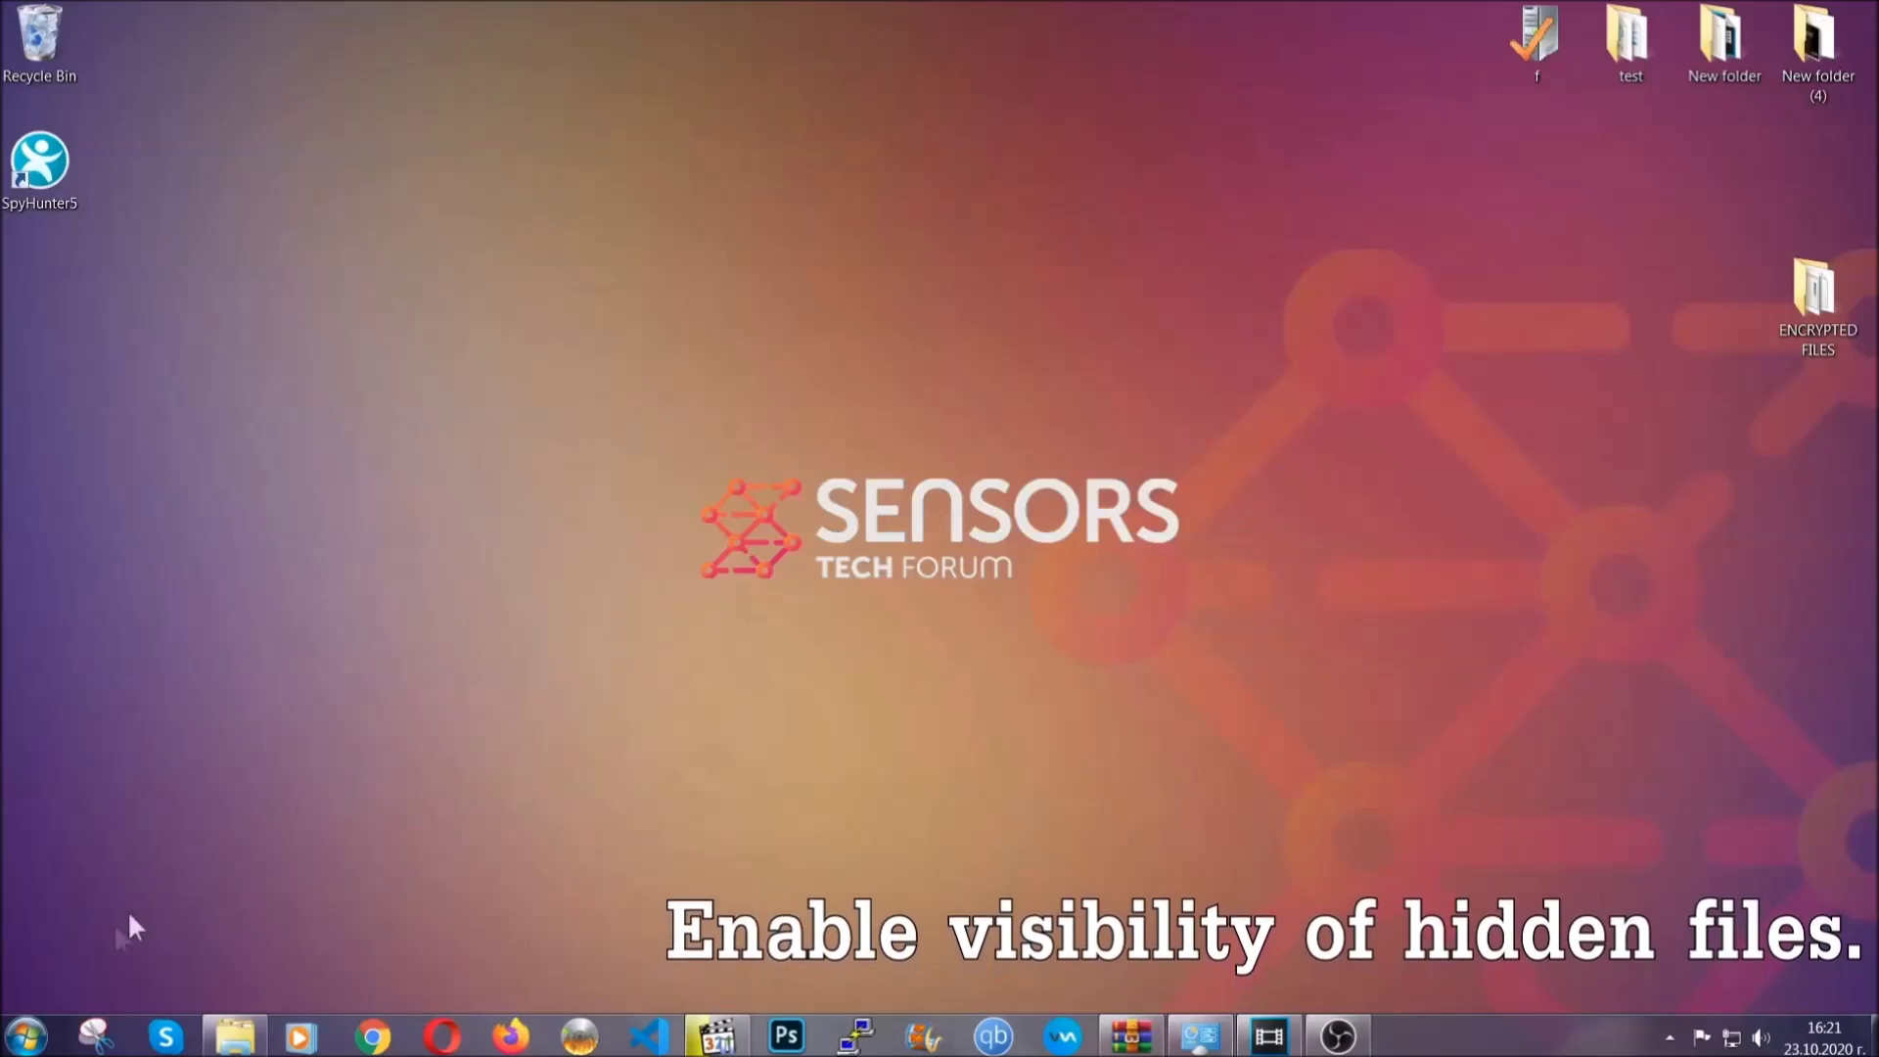
- Find the 'hidden files and folders' setting and enable 'Show hidden files, folders, and drives'
{"action": "left_click", "coordinate": [26, 1036]}
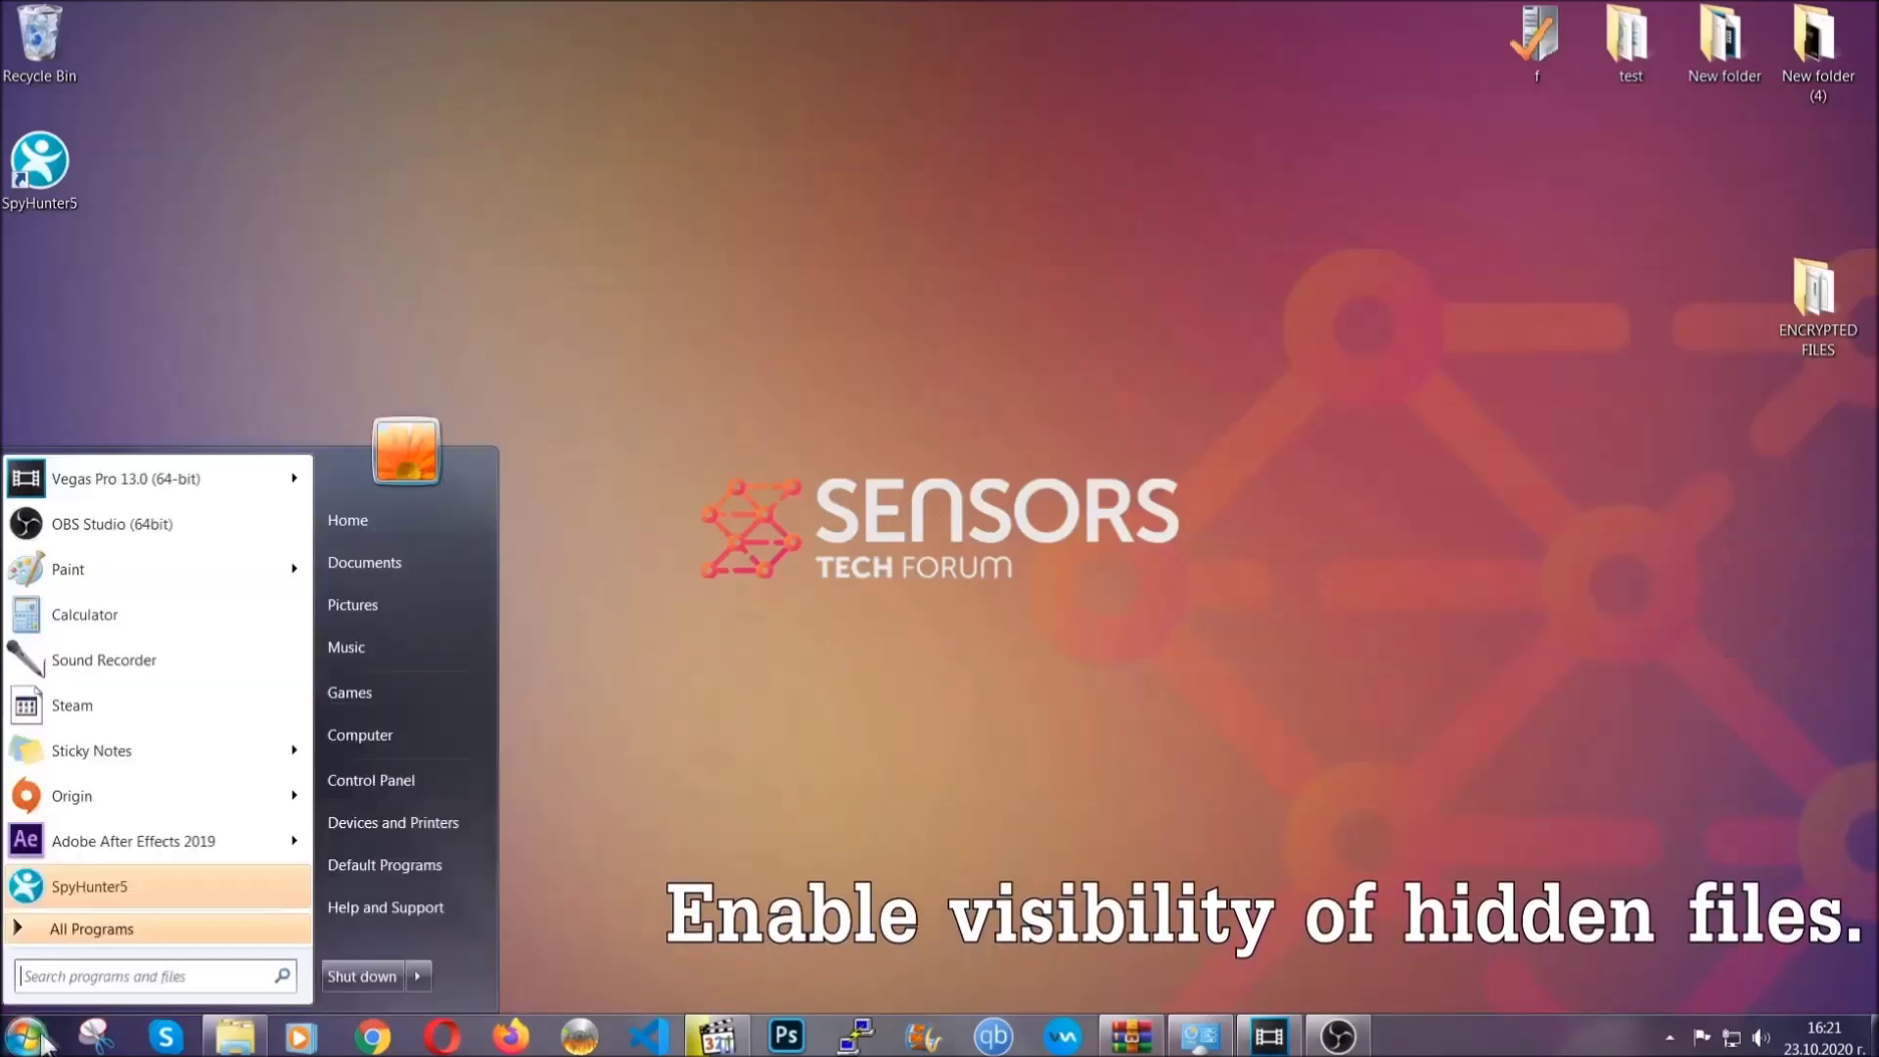
{"action": "left_click", "coordinate": [85, 964]}
{"action": "type", "text": "showh"}
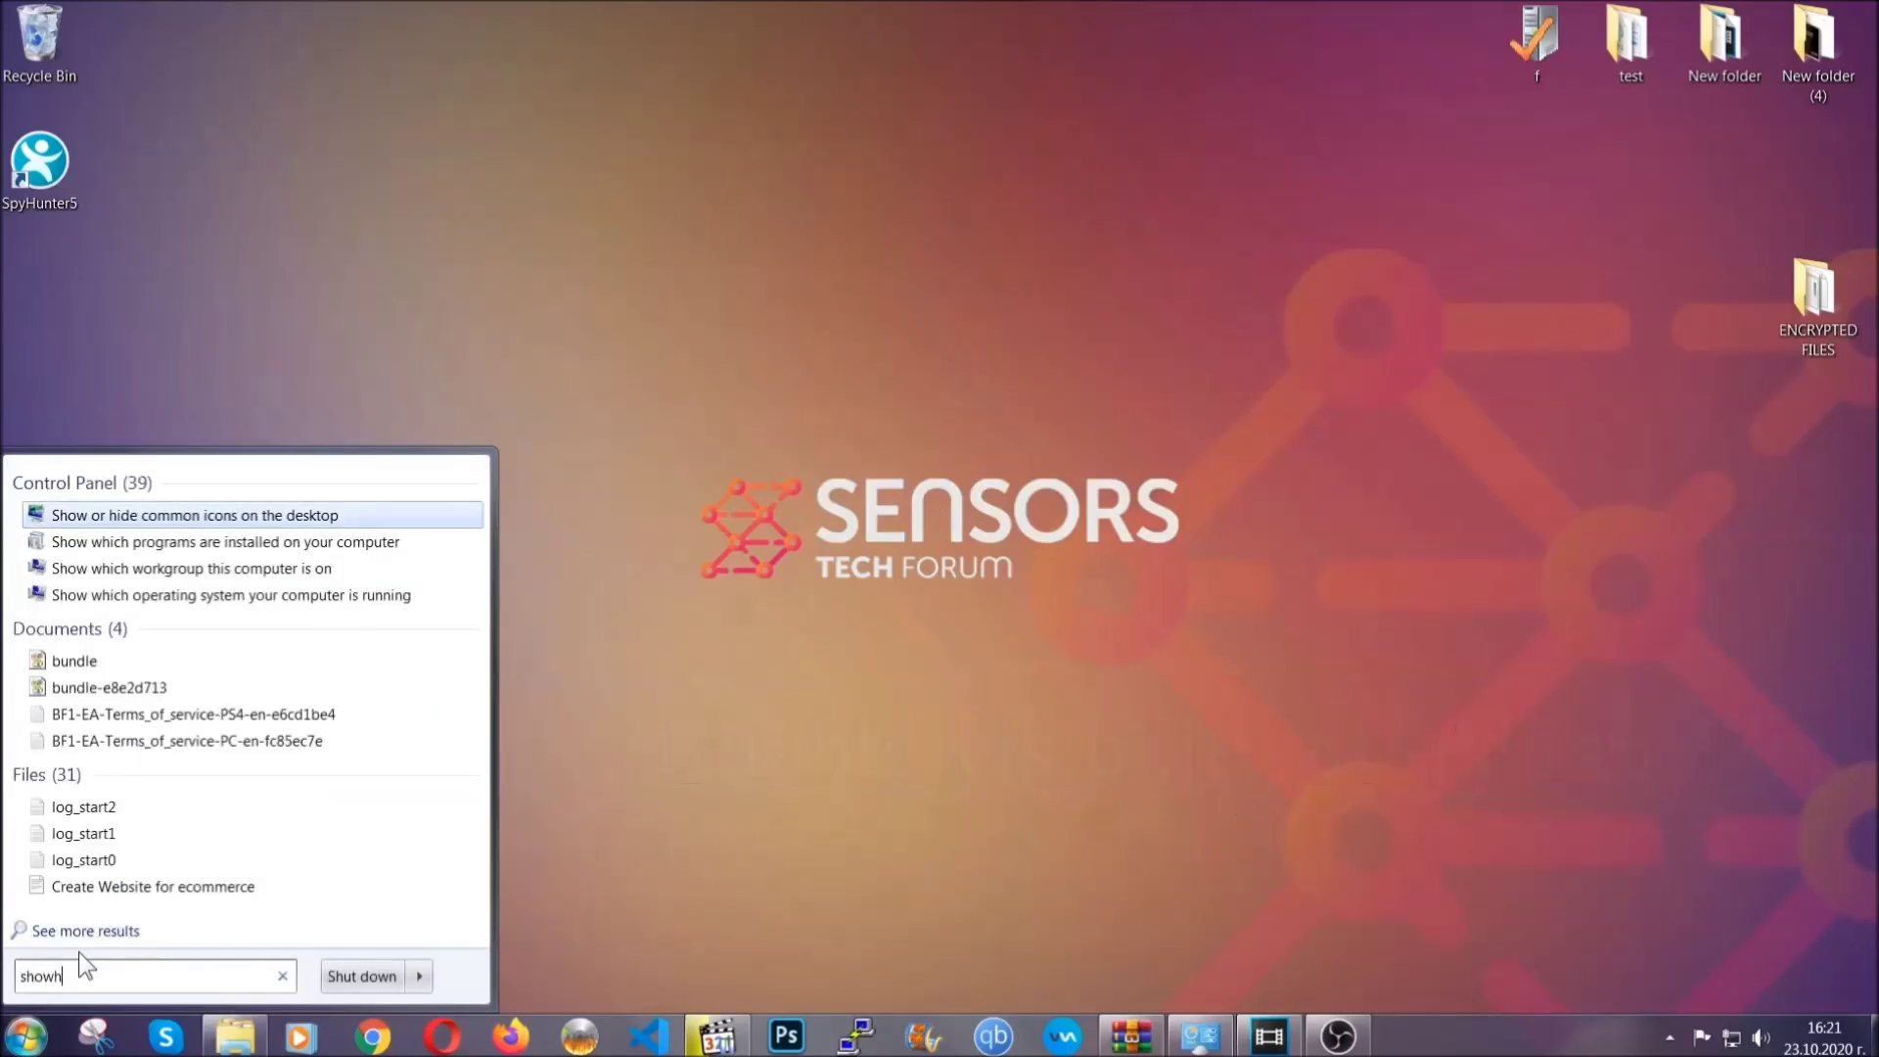
{"action": "key", "text": "BackSpace"}
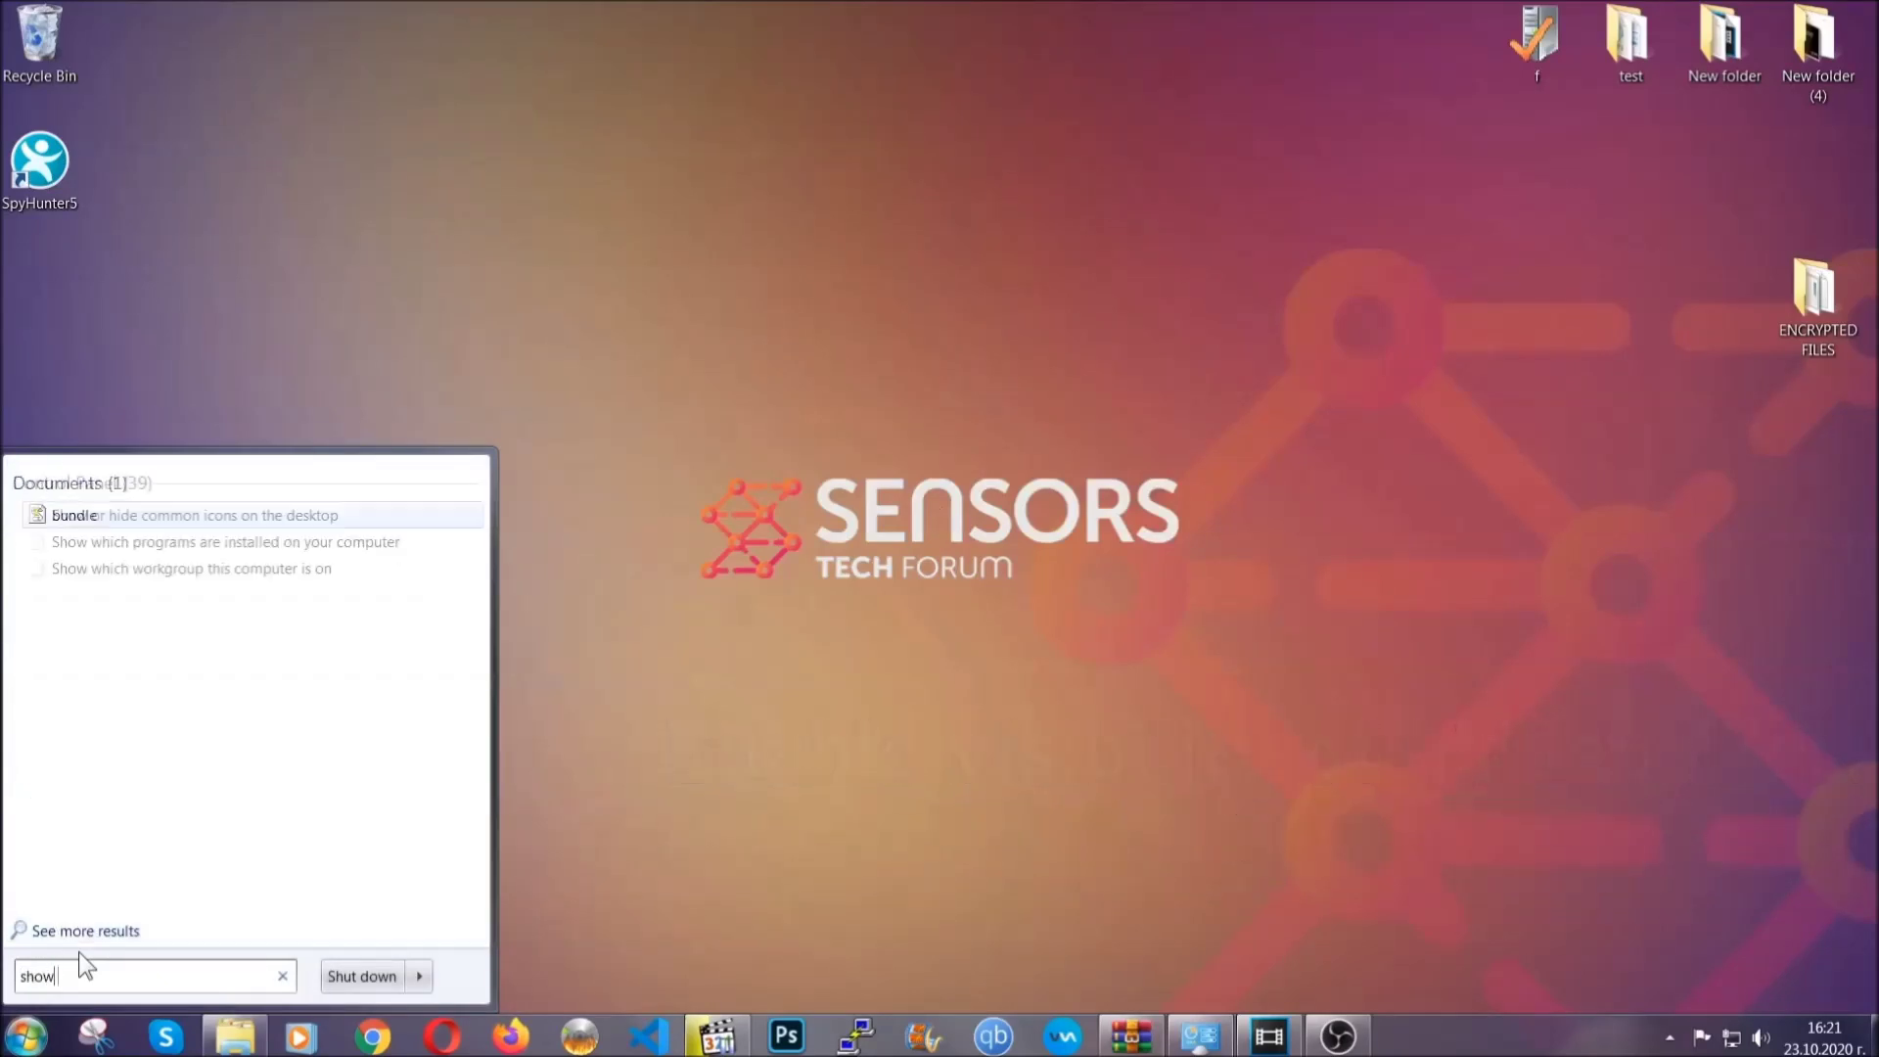
{"action": "type", "text": "hidden files and folders"}
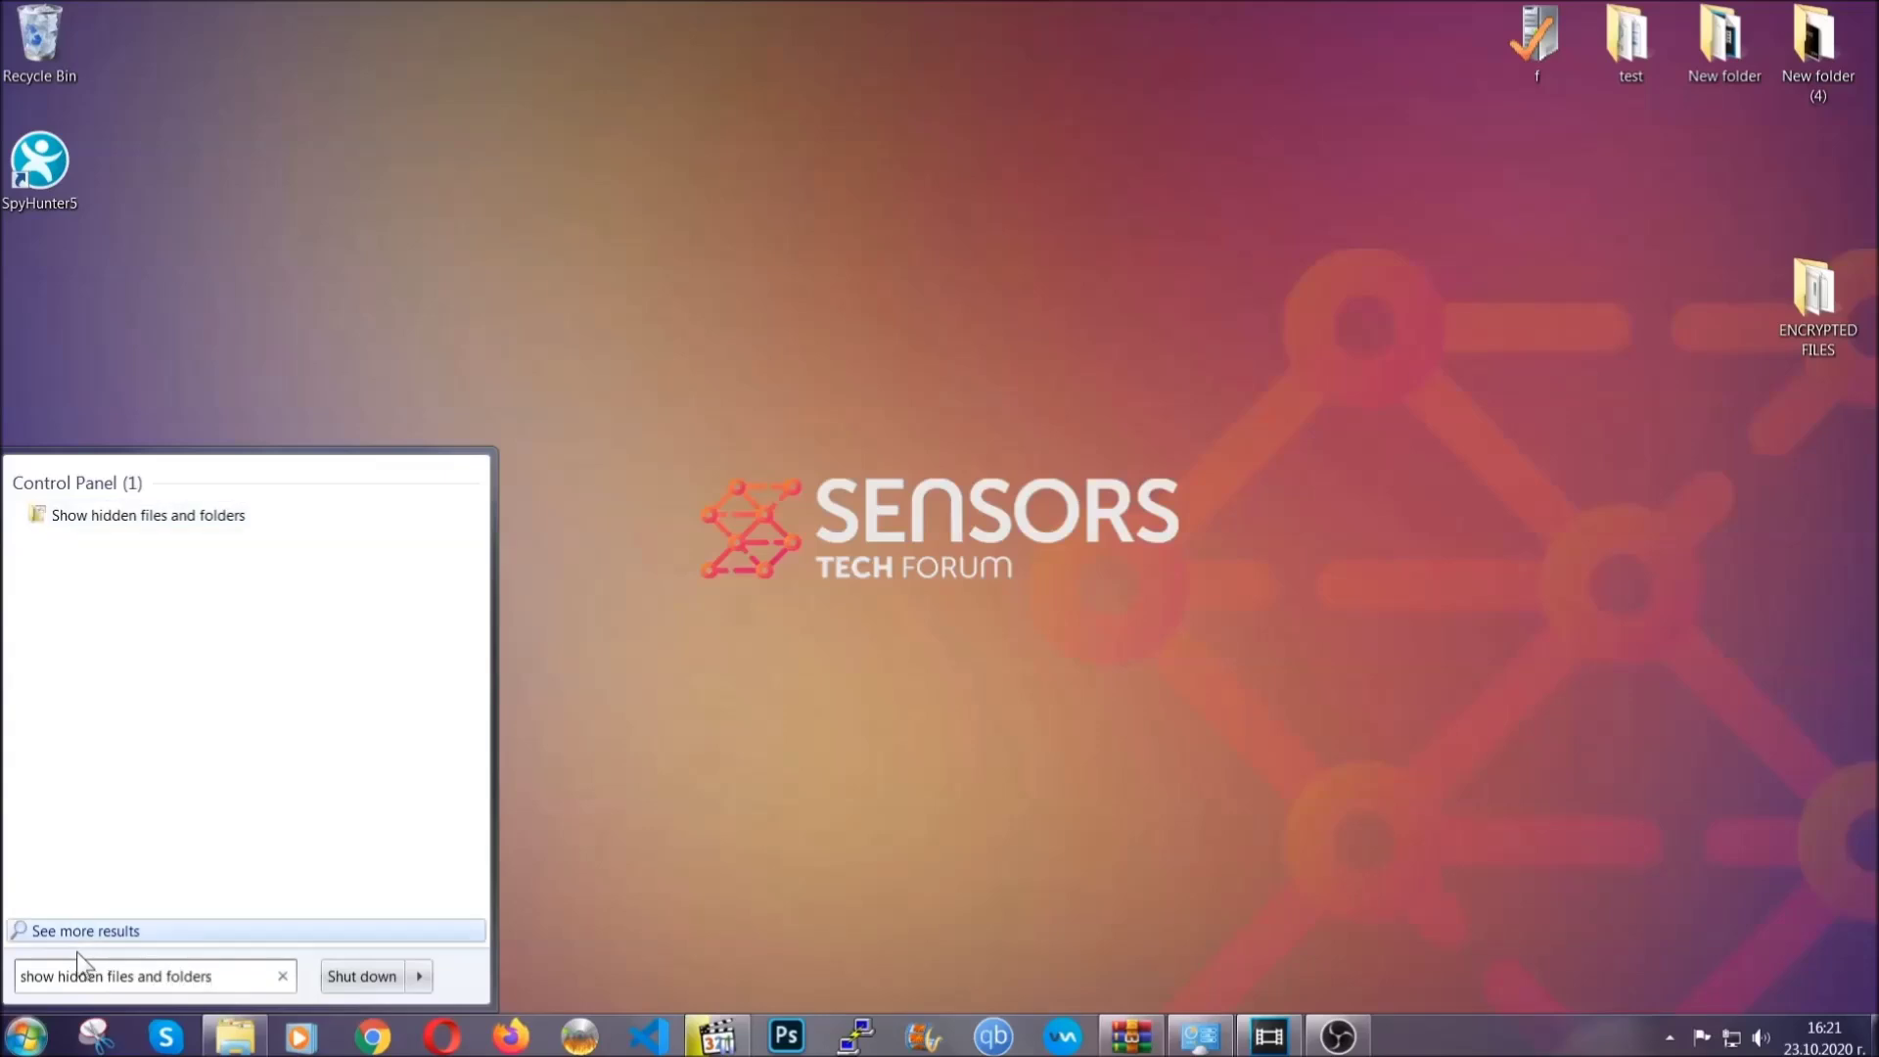
{"action": "left_click", "coordinate": [221, 518]}
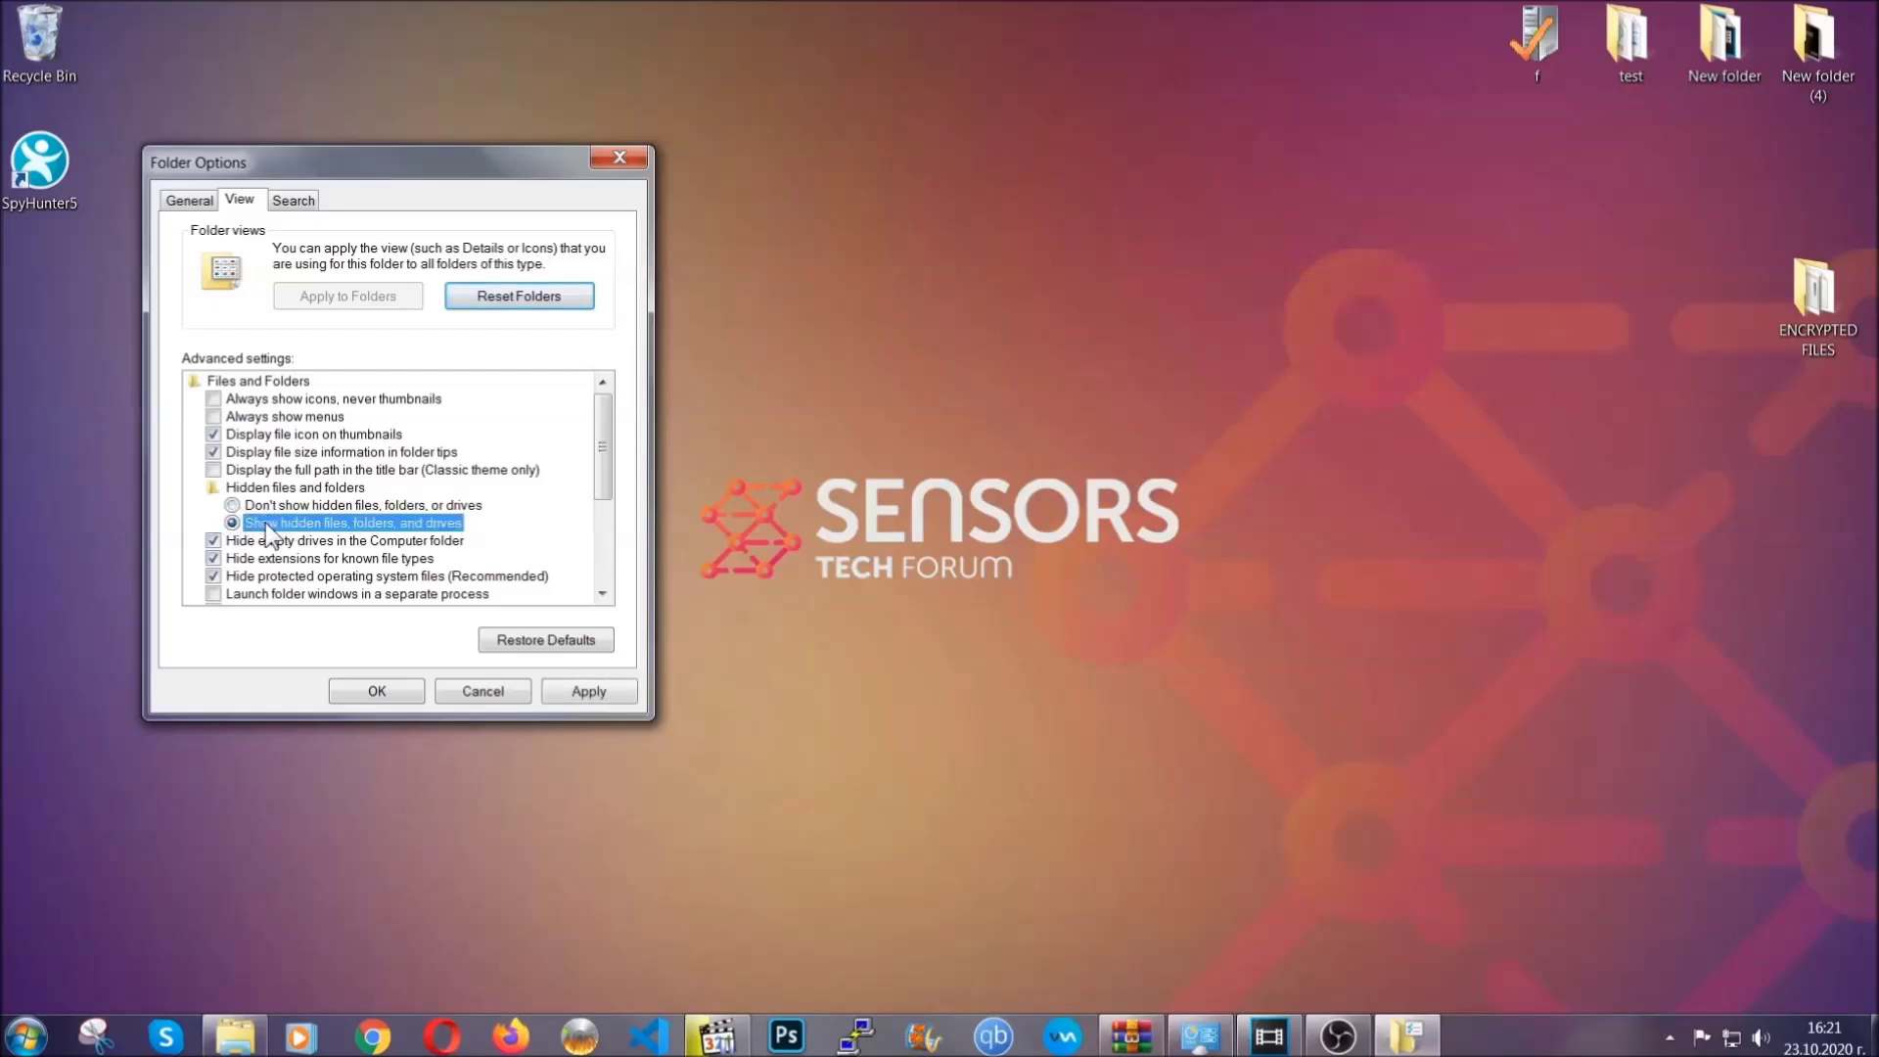
{"action": "left_click", "coordinate": [584, 695]}
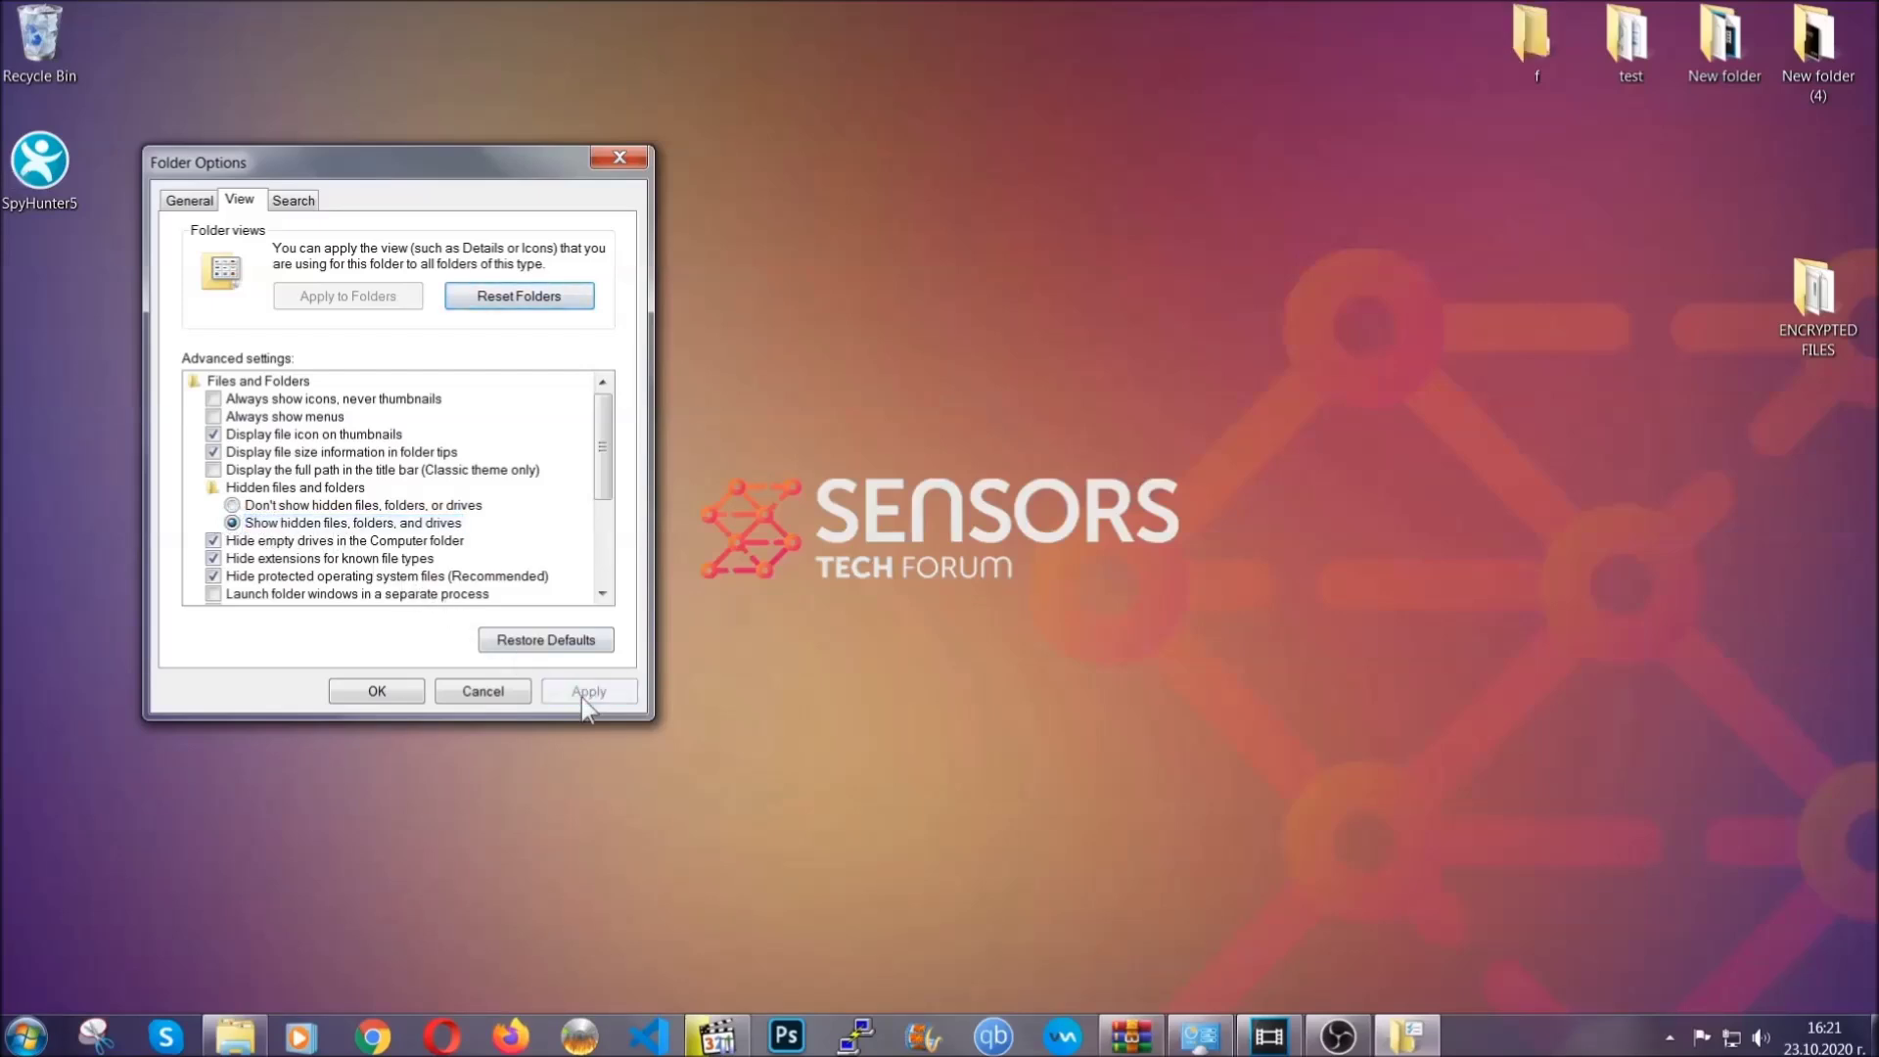
{"action": "left_click", "coordinate": [372, 691]}
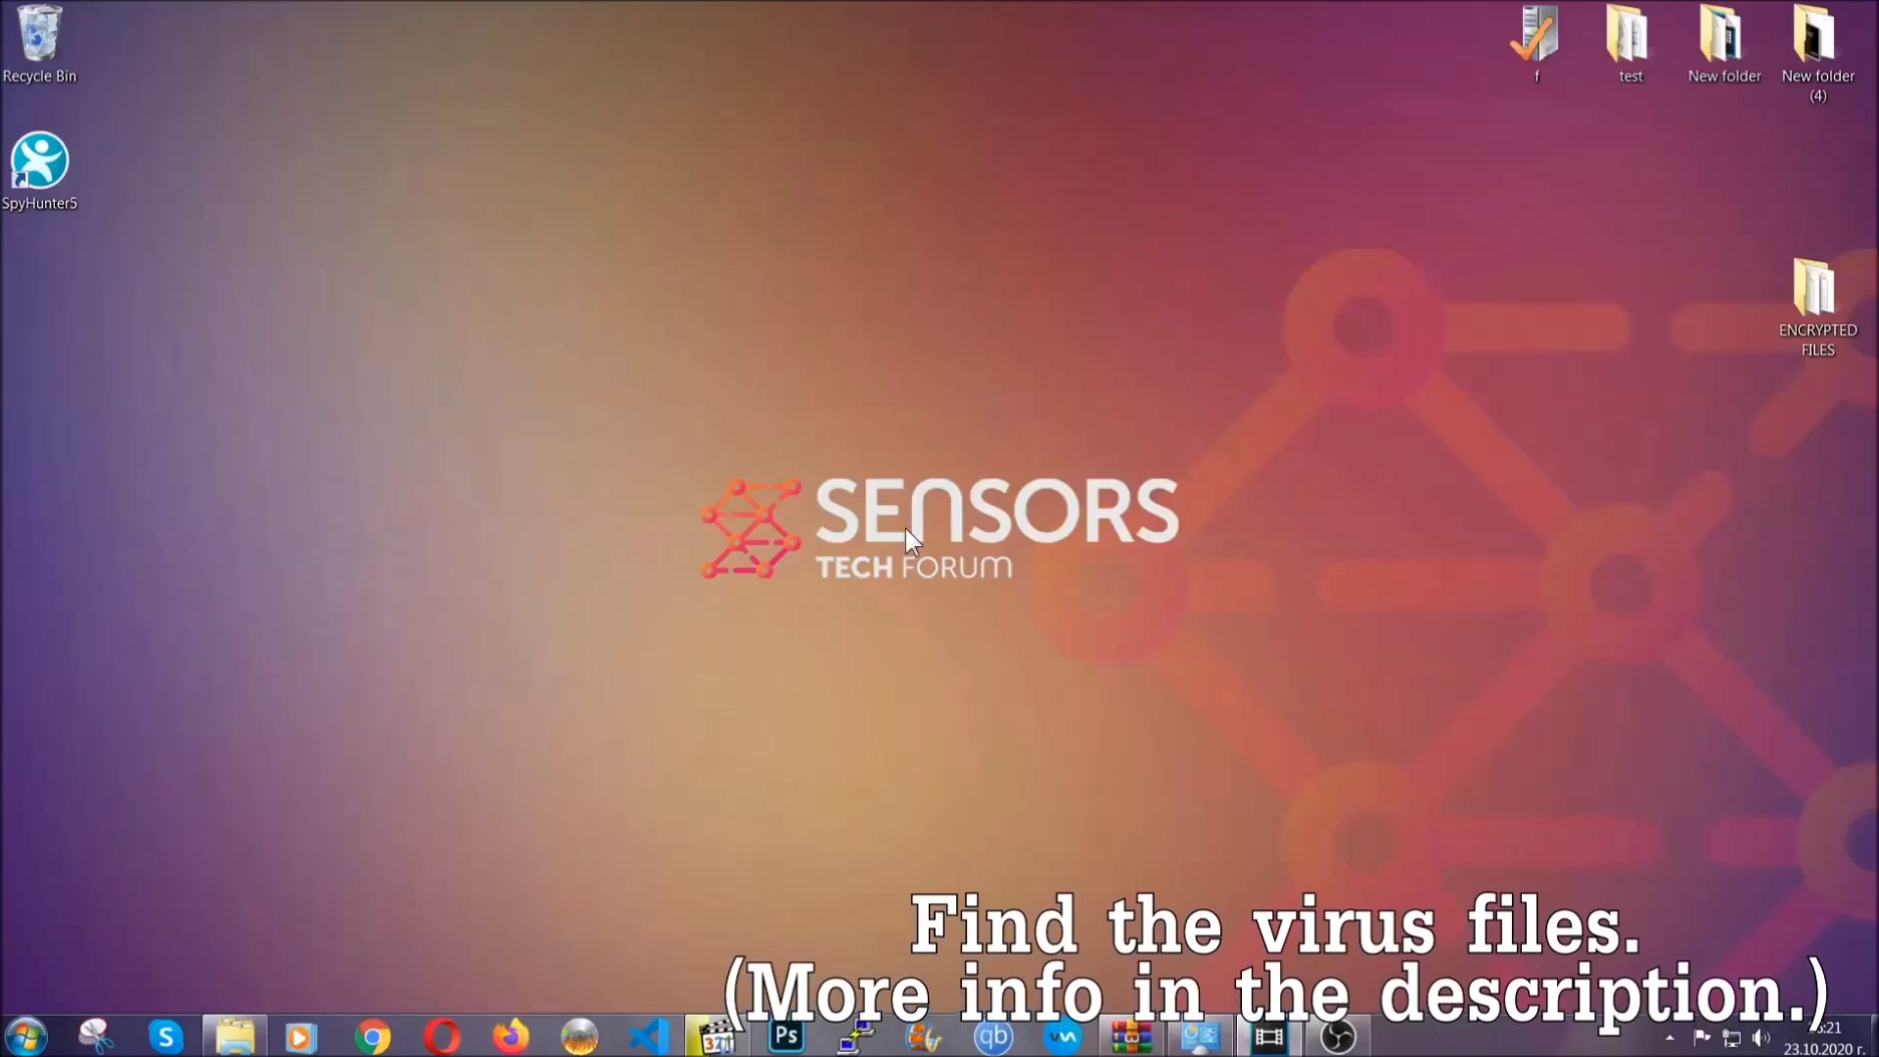
- Search the whole computer for 'fileextension:exe Example Vir' to locate the virus executable
{"action": "left_click", "coordinate": [25, 1035]}
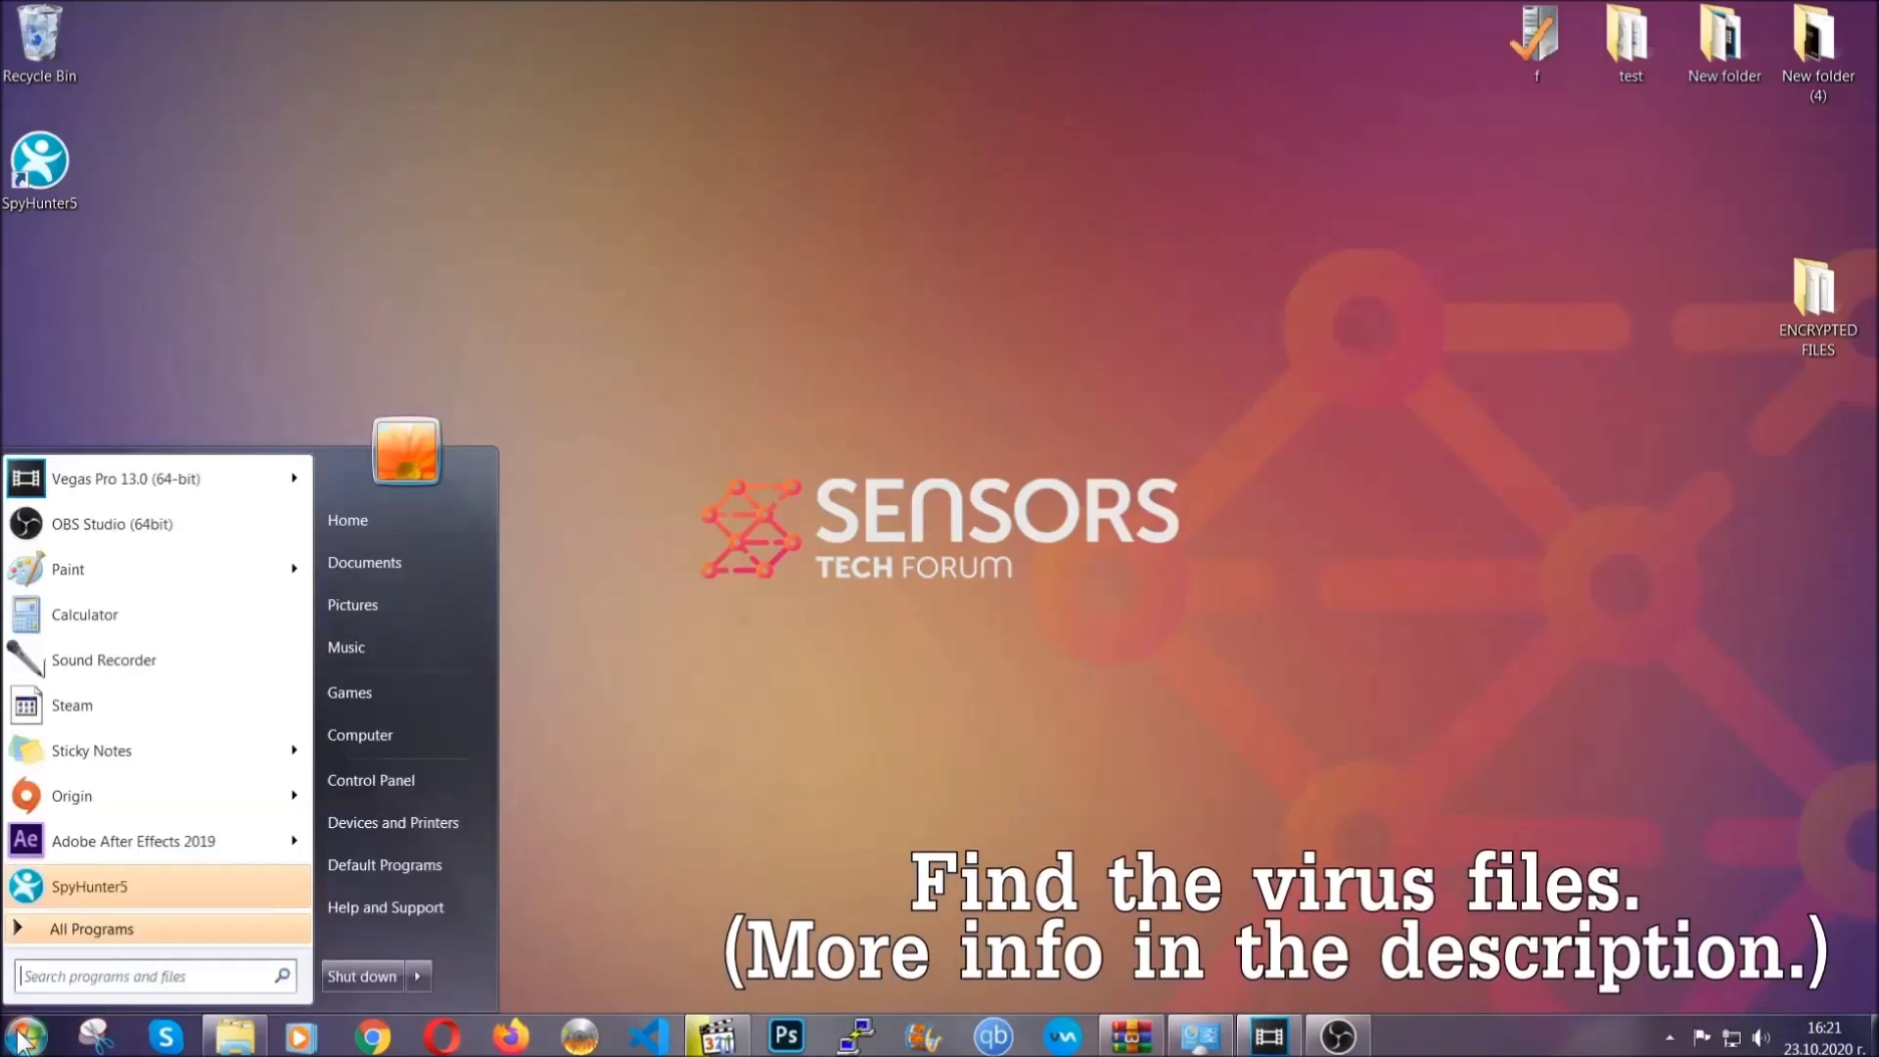
{"action": "left_click", "coordinate": [385, 734]}
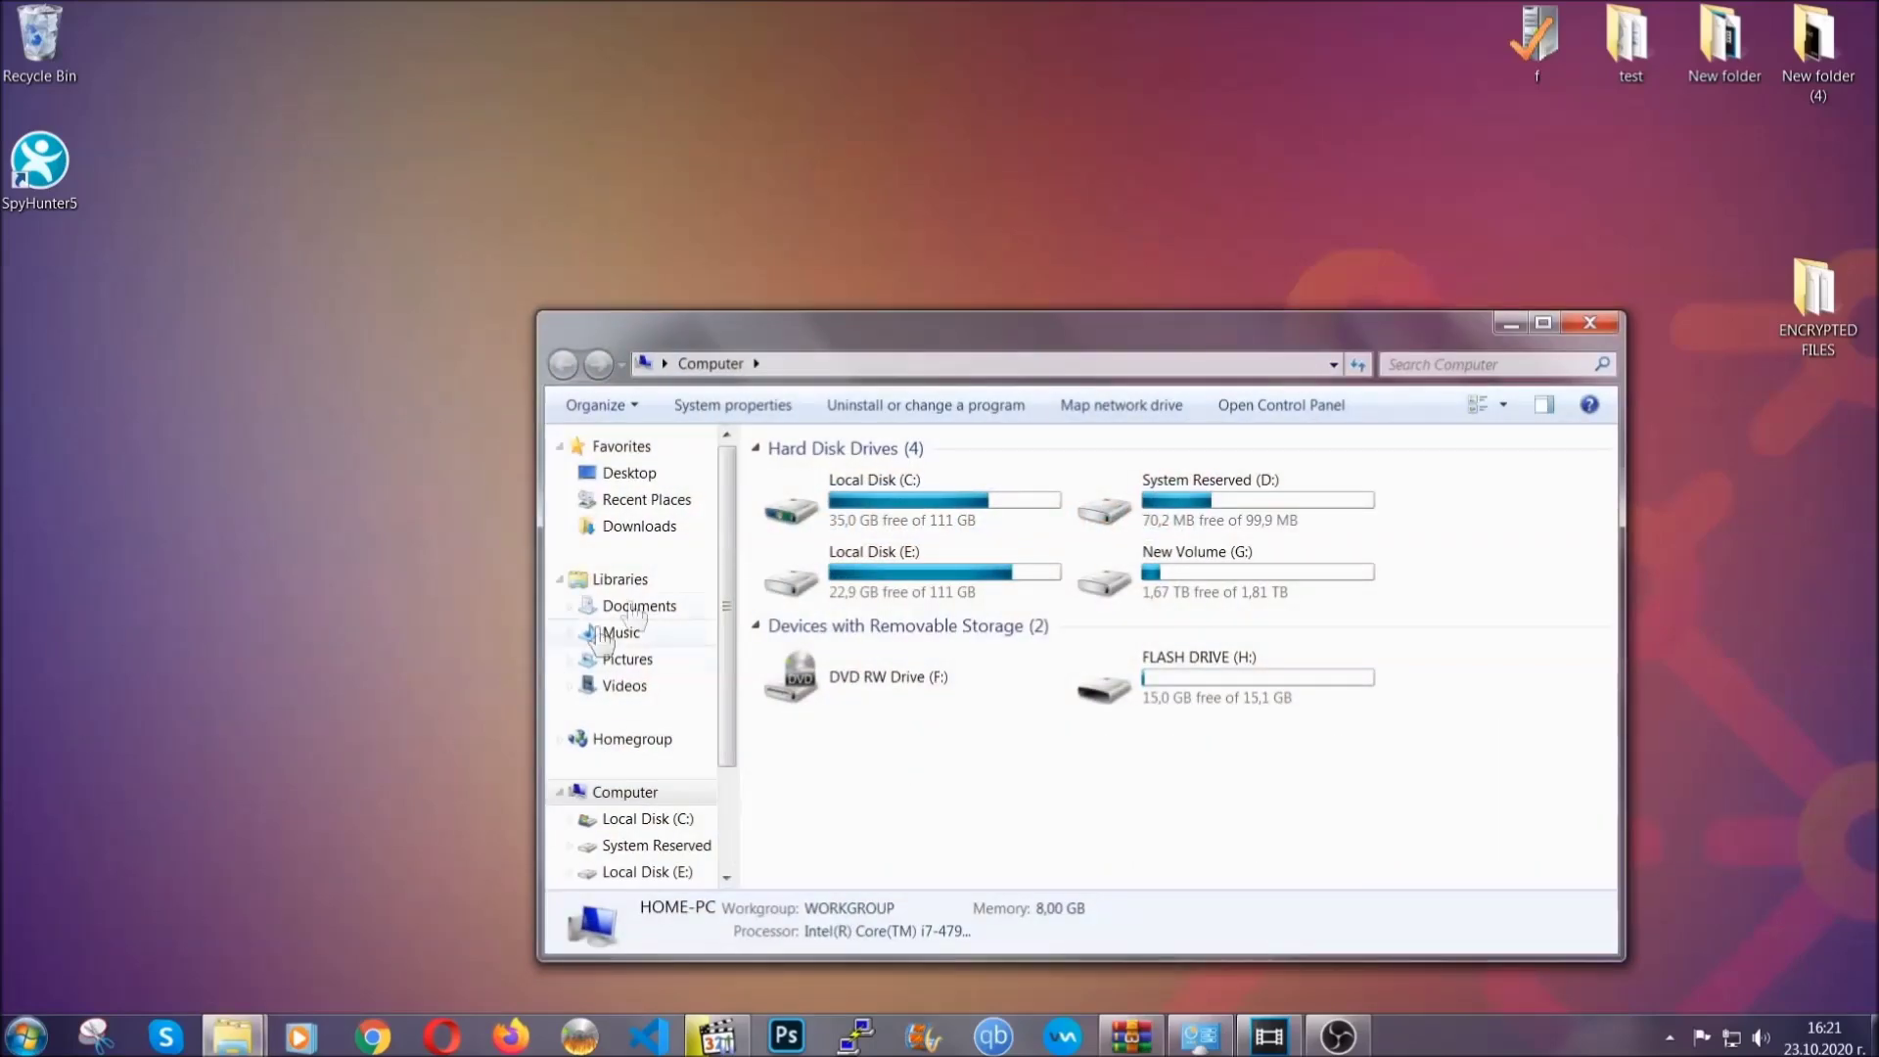
{"action": "left_click_drag", "start_coordinate": [1025, 345], "coordinate": [893, 256]}
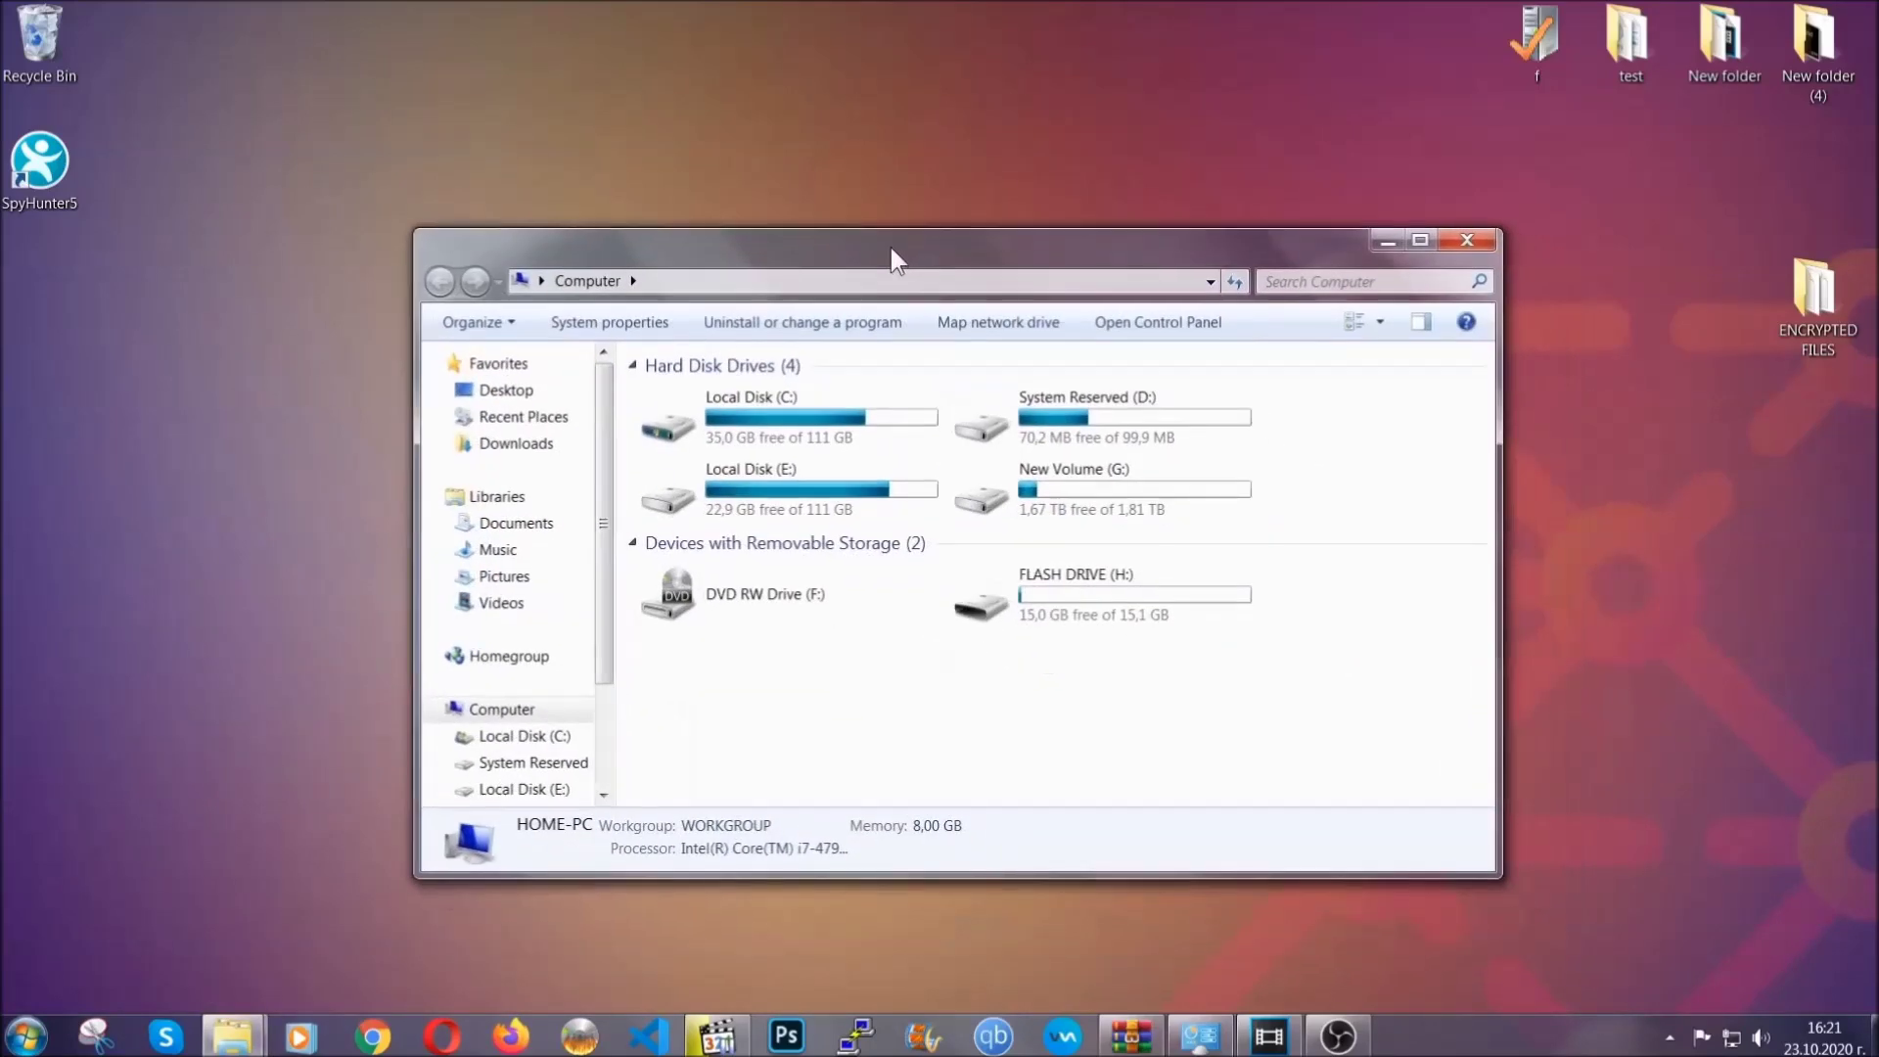
{"action": "left_click", "coordinate": [1277, 282]}
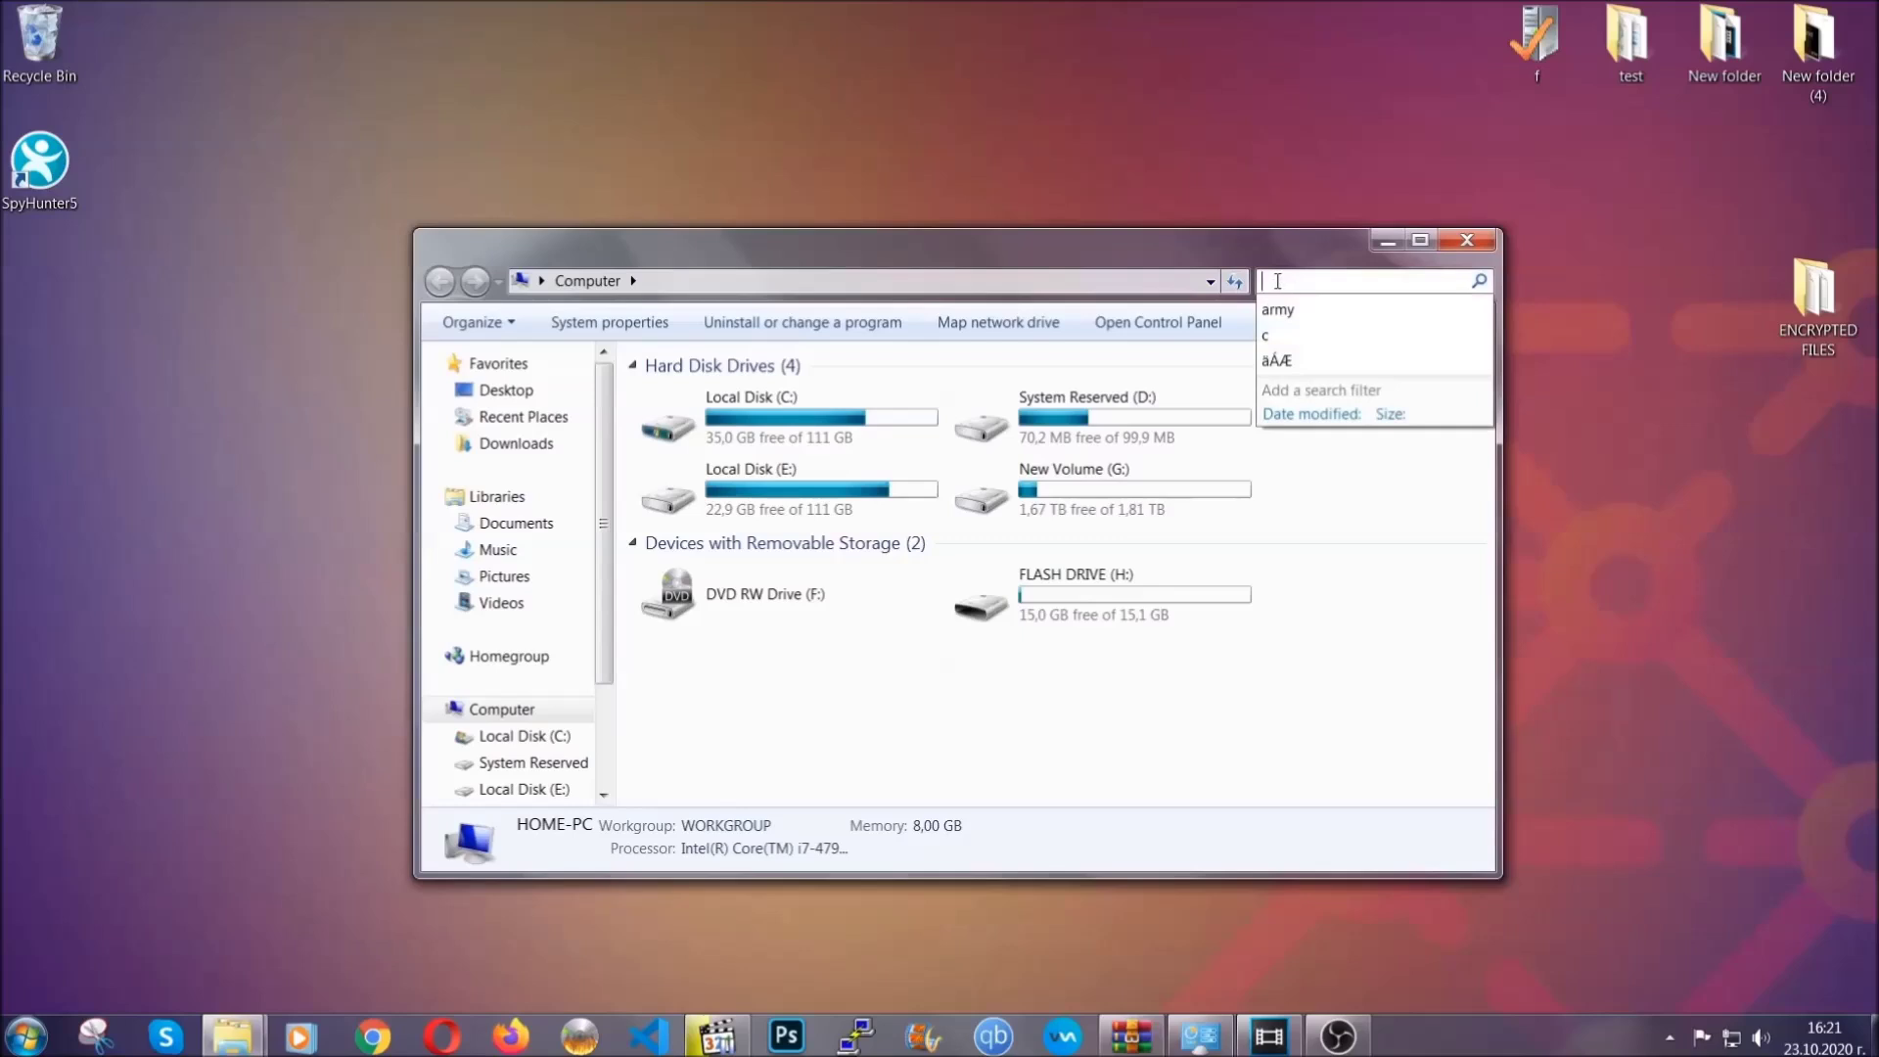
{"action": "type", "text": "file"}
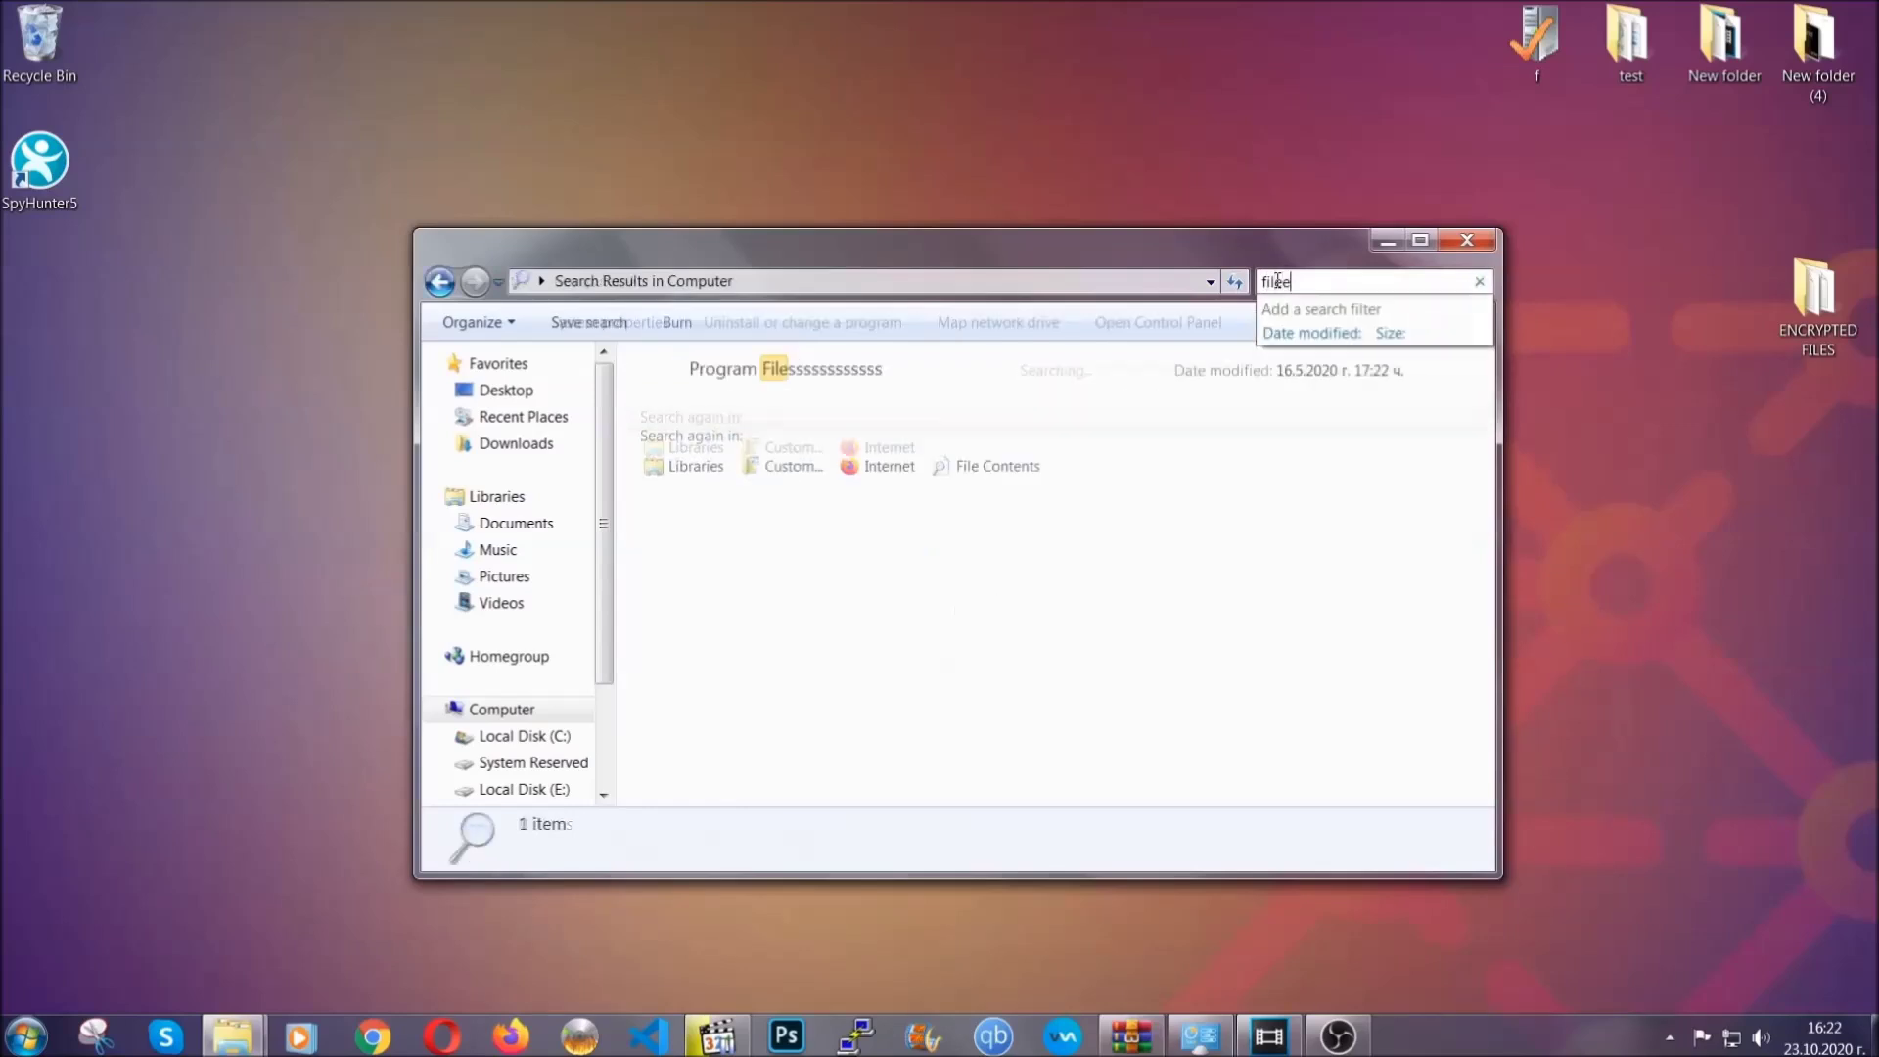
{"action": "type", "text": "extension:exe"}
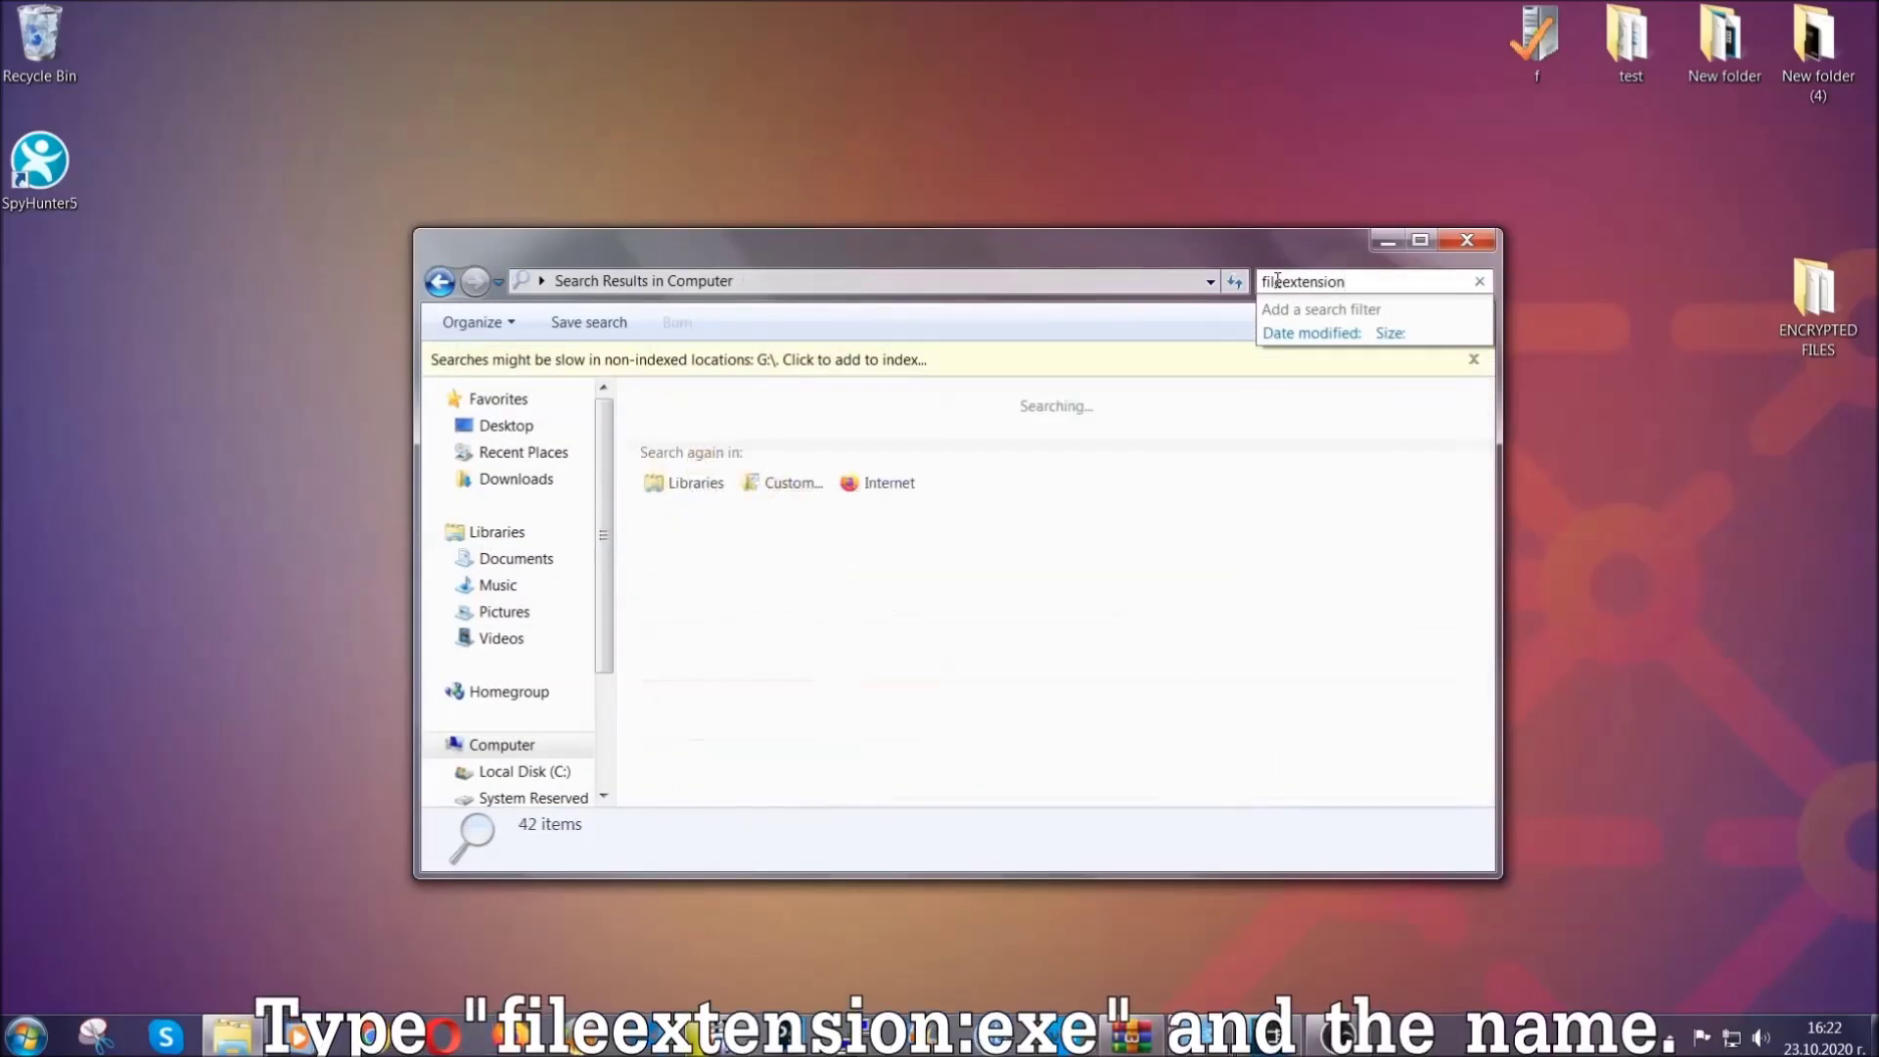
{"action": "type", "text": " E"}
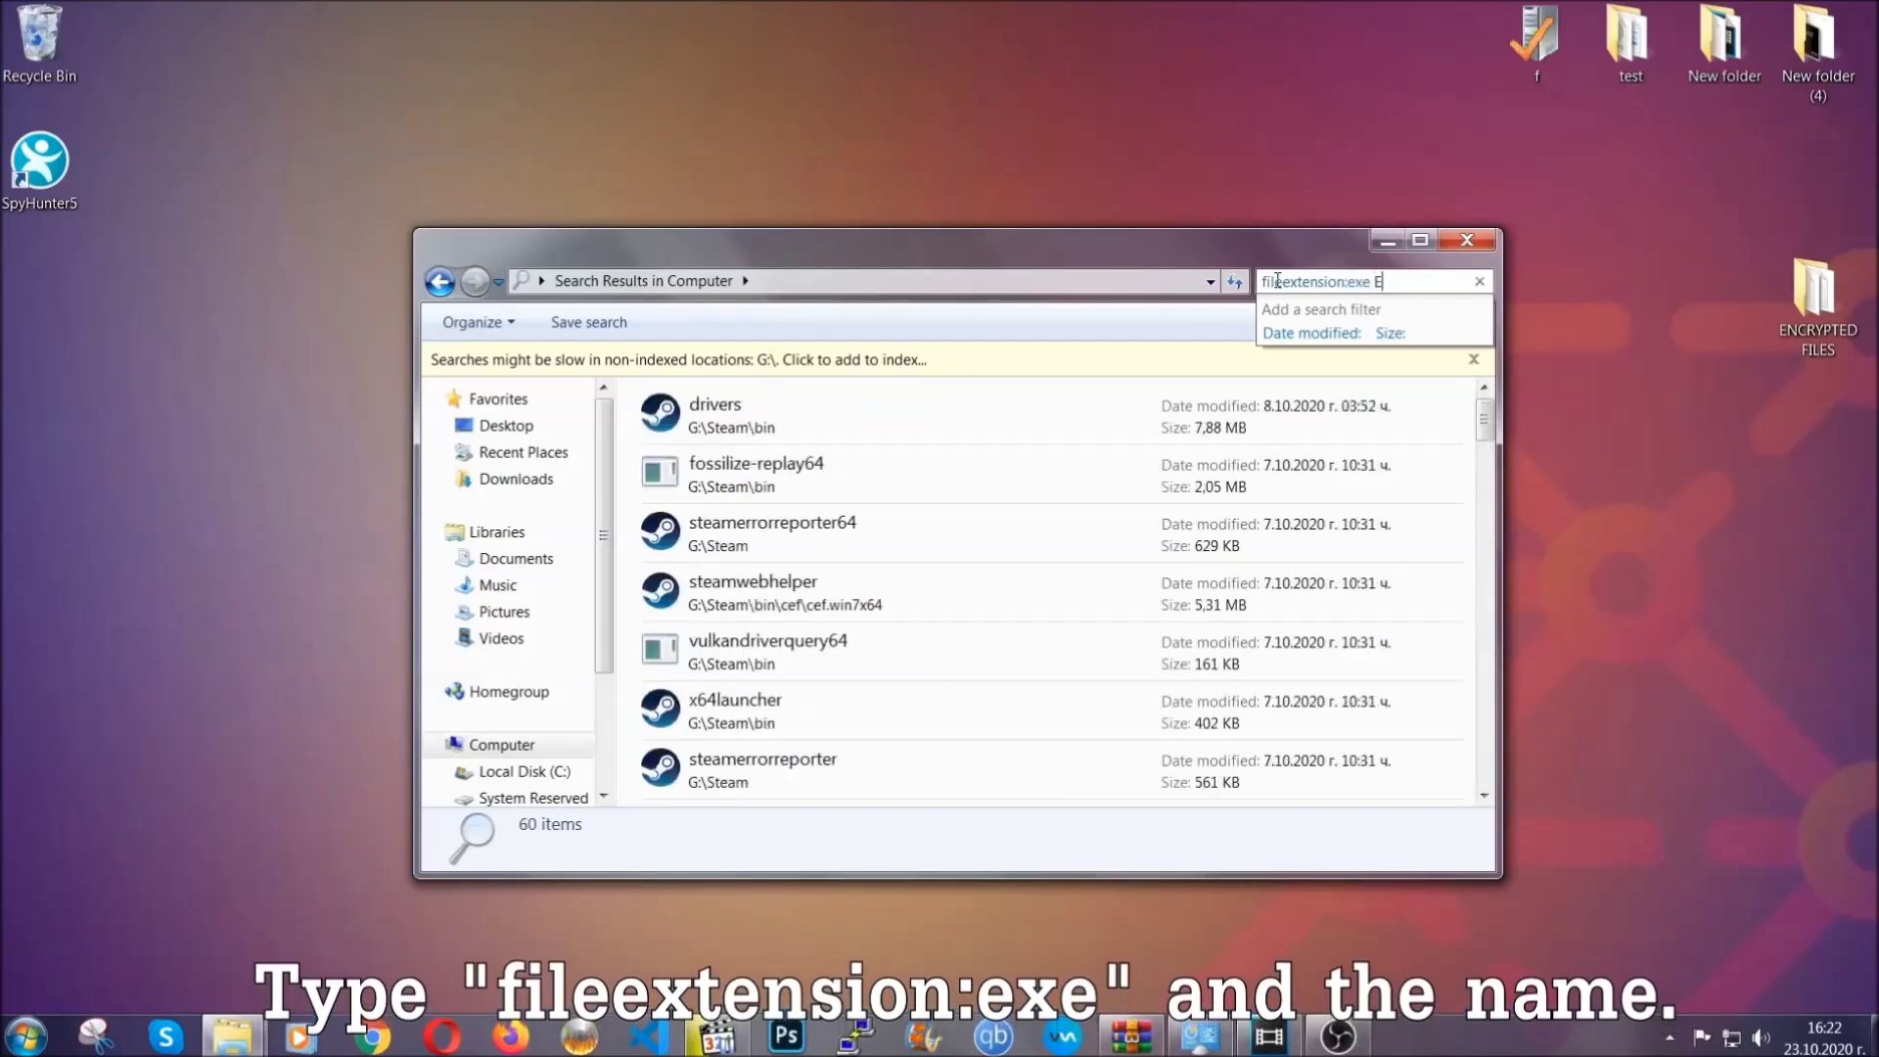
{"action": "type", "text": "xample Virus Name"}
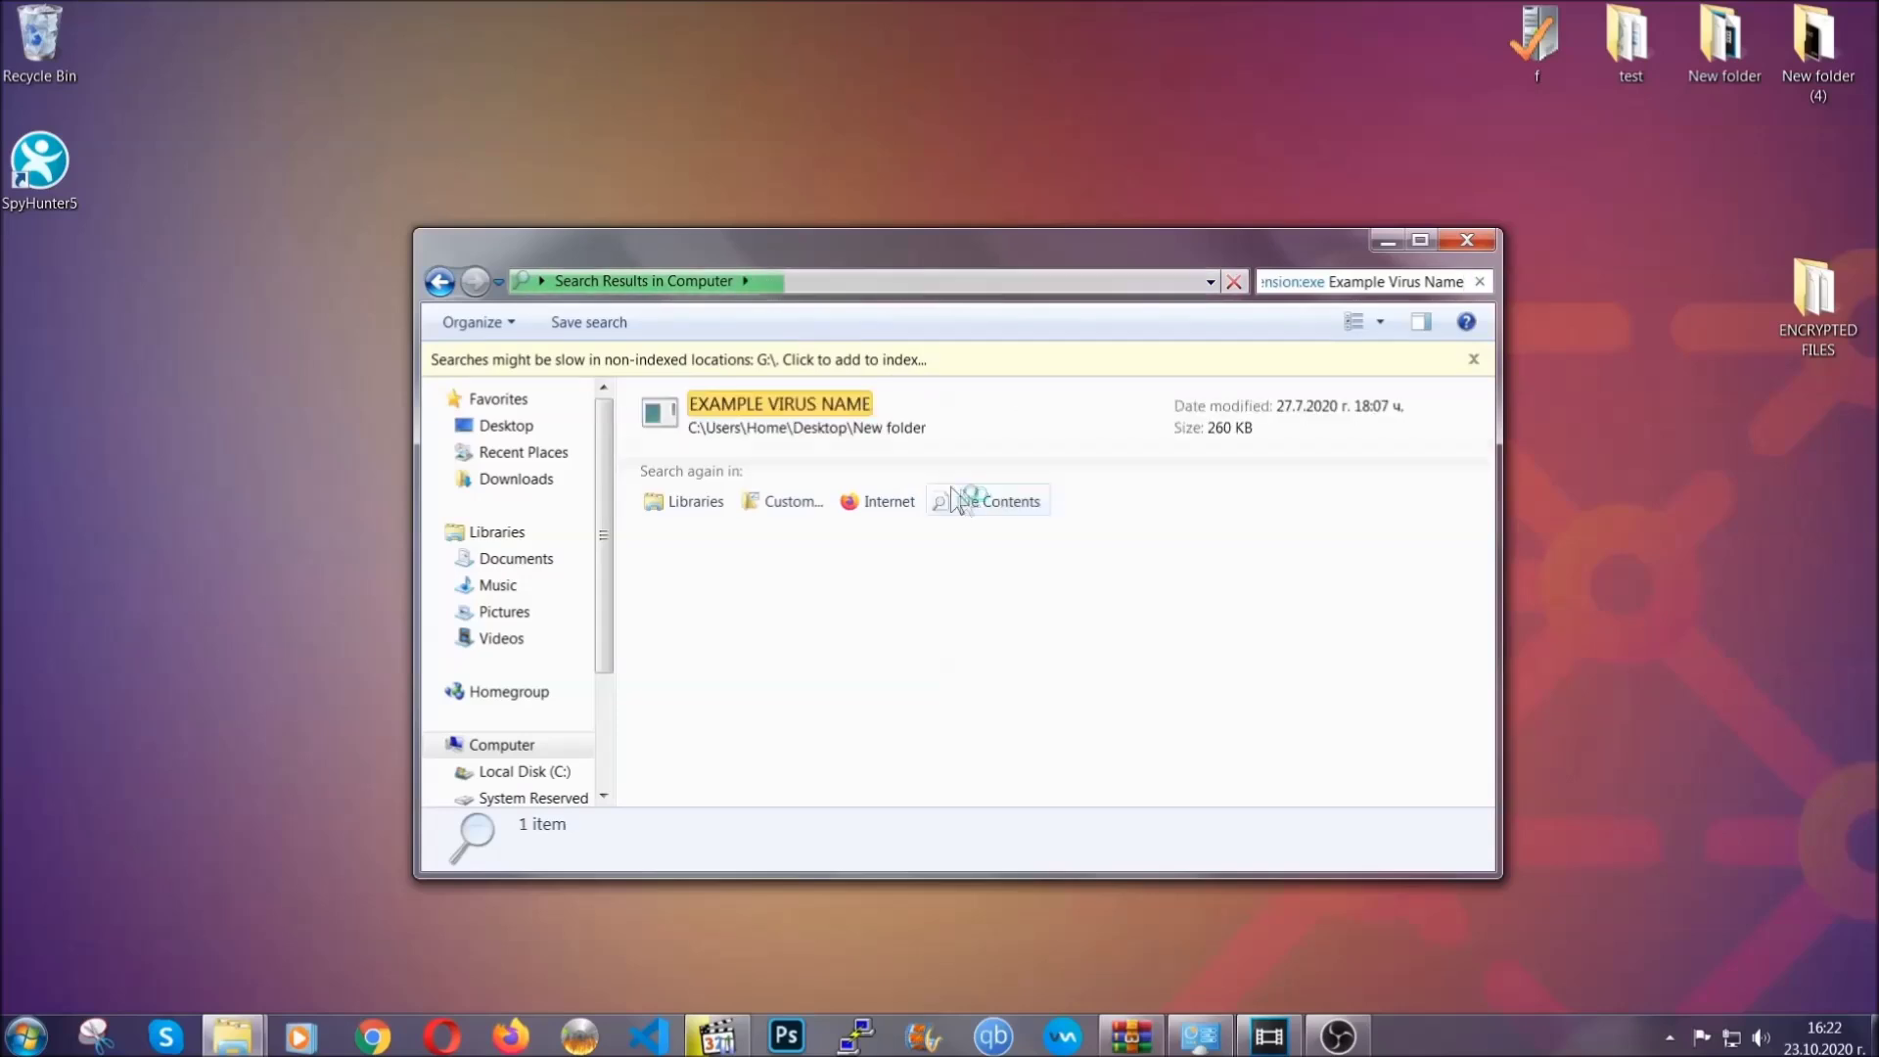
- Delete the EXAMPLE VIRUS NAME file to the Recycle Bin and close Explorer
{"action": "left_click", "coordinate": [821, 400]}
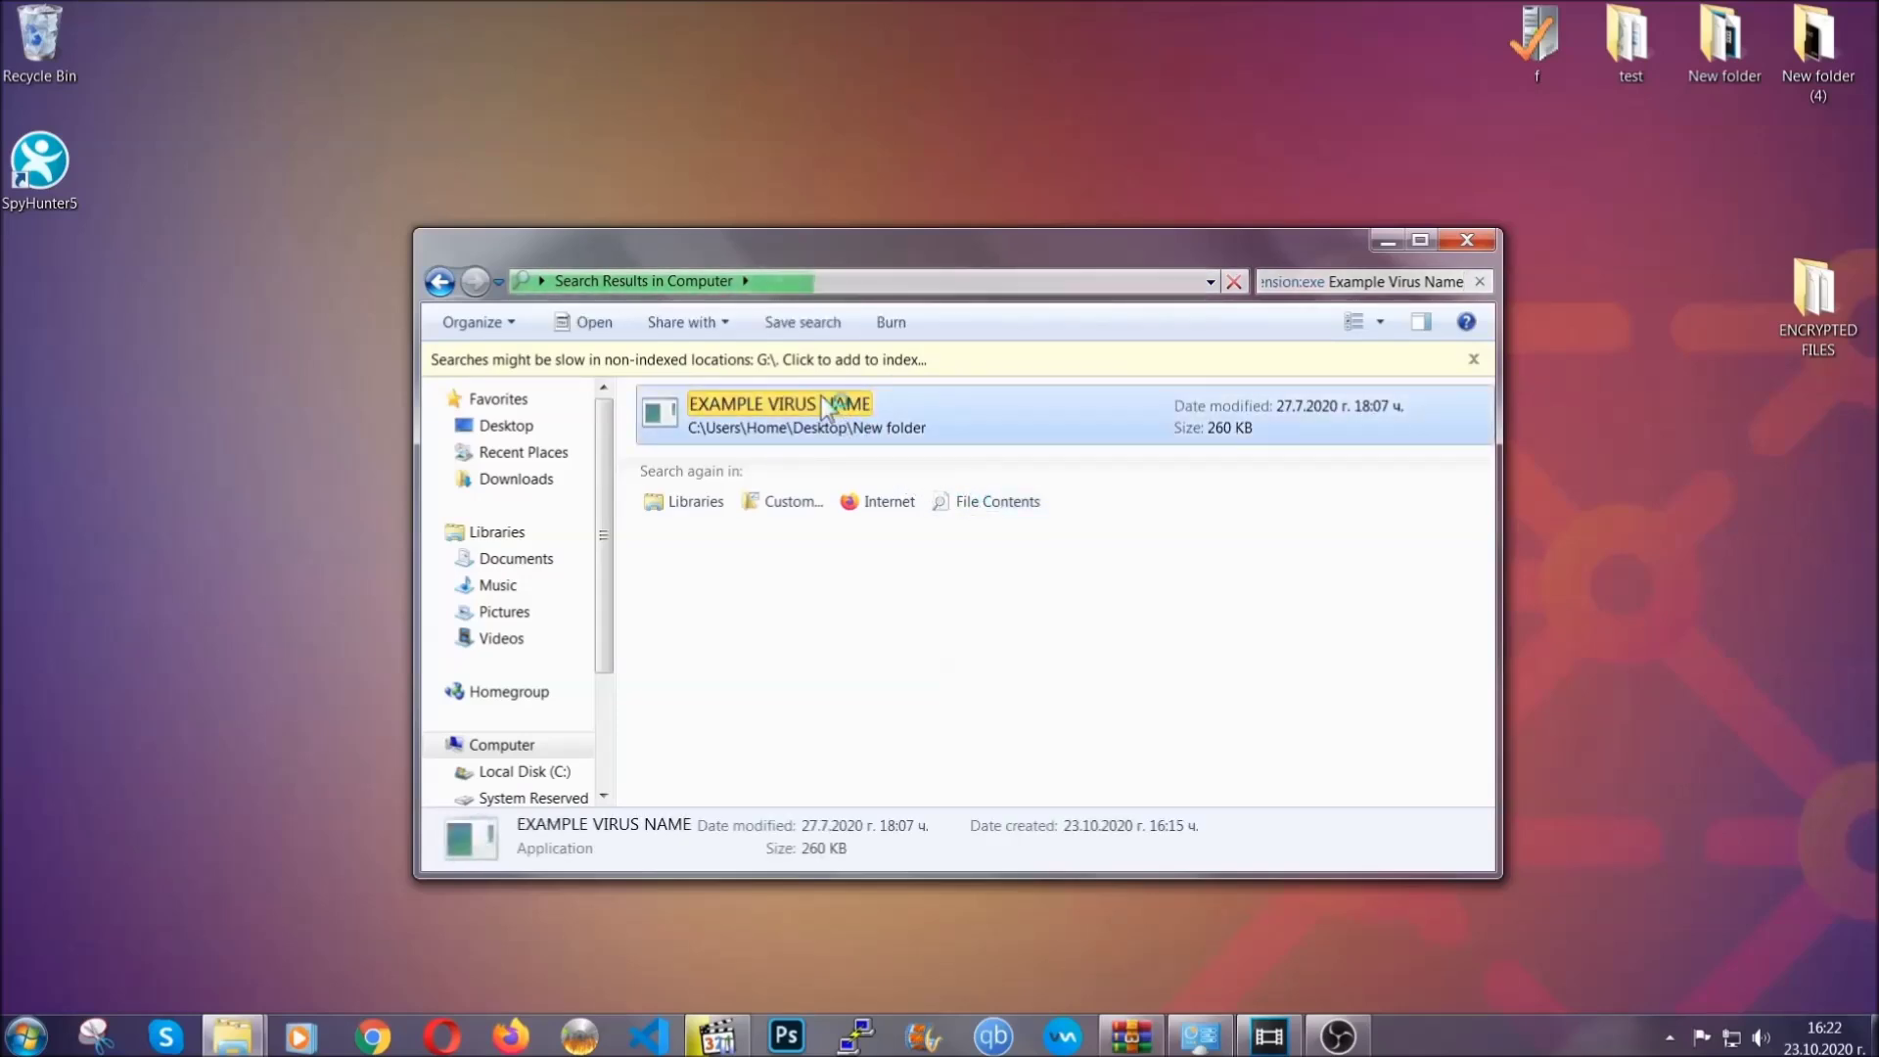
{"action": "right_click", "coordinate": [822, 401]}
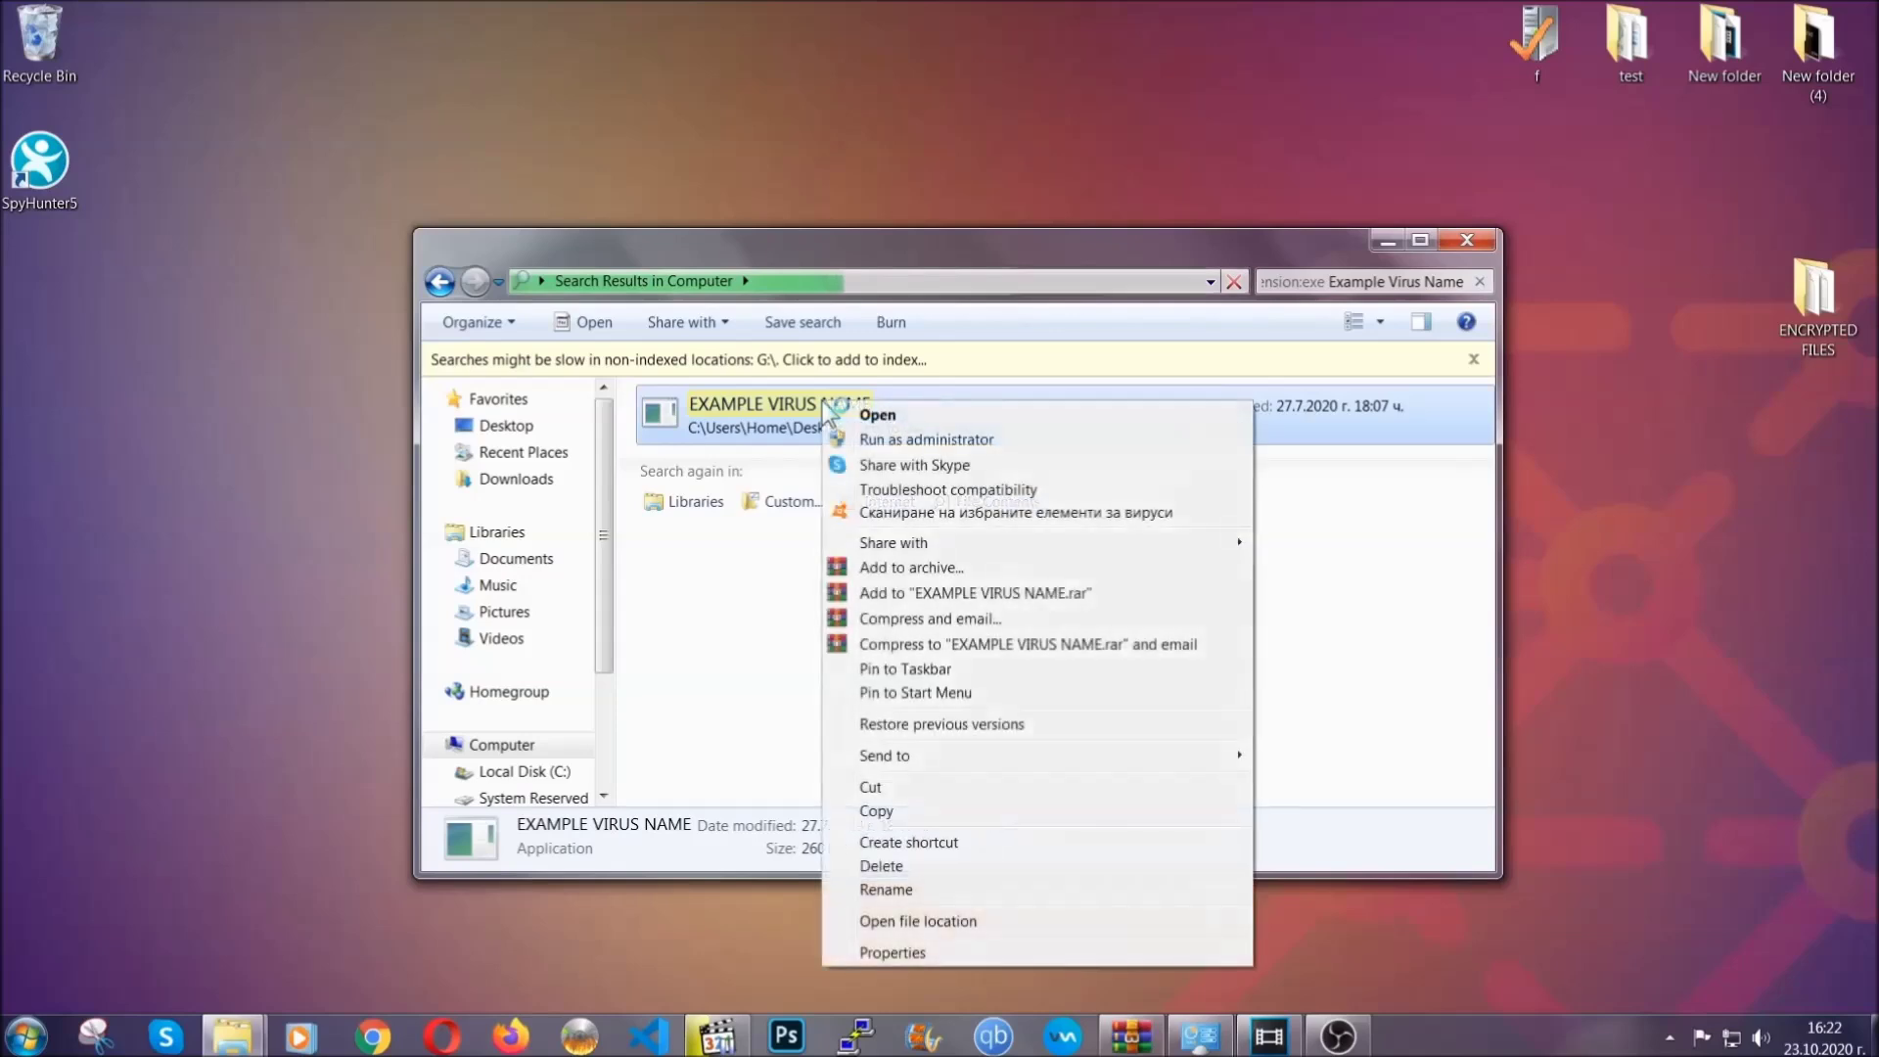
{"action": "left_click", "coordinate": [906, 866]}
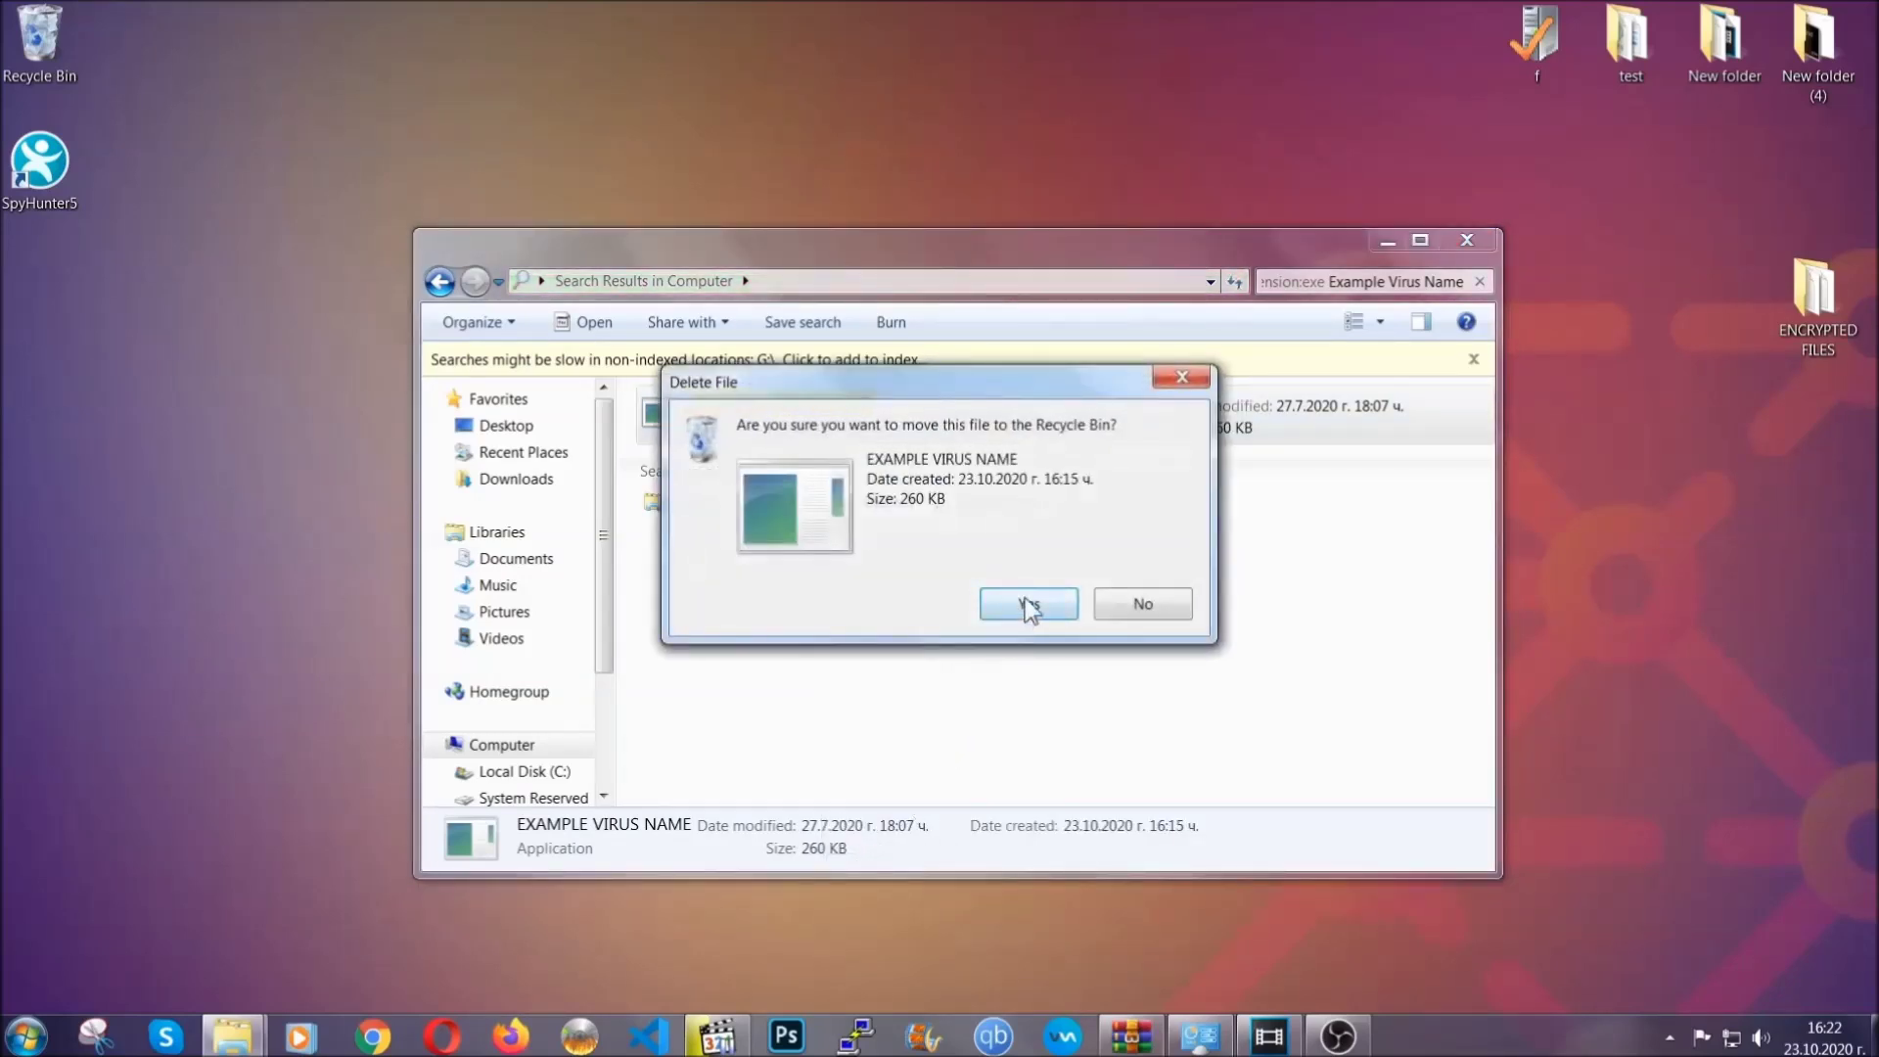
{"action": "left_click", "coordinate": [1027, 606]}
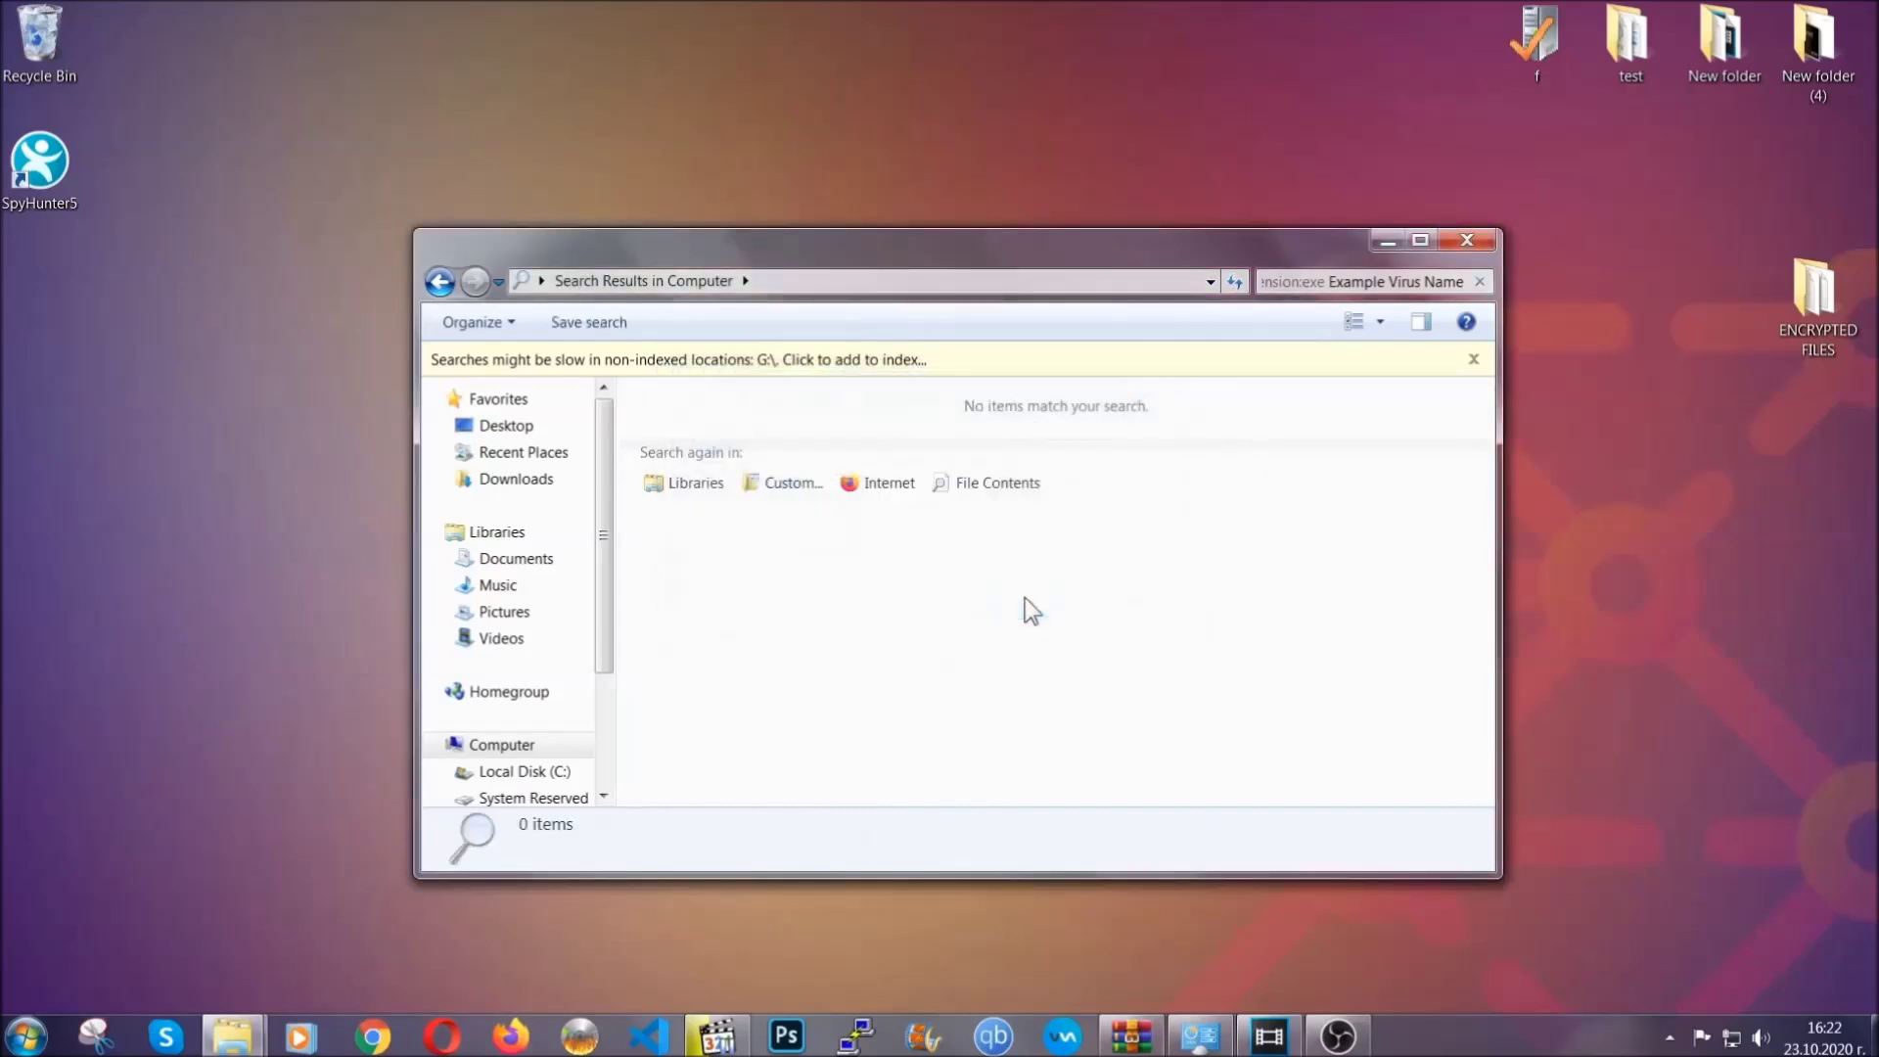
{"action": "left_click", "coordinate": [1468, 241]}
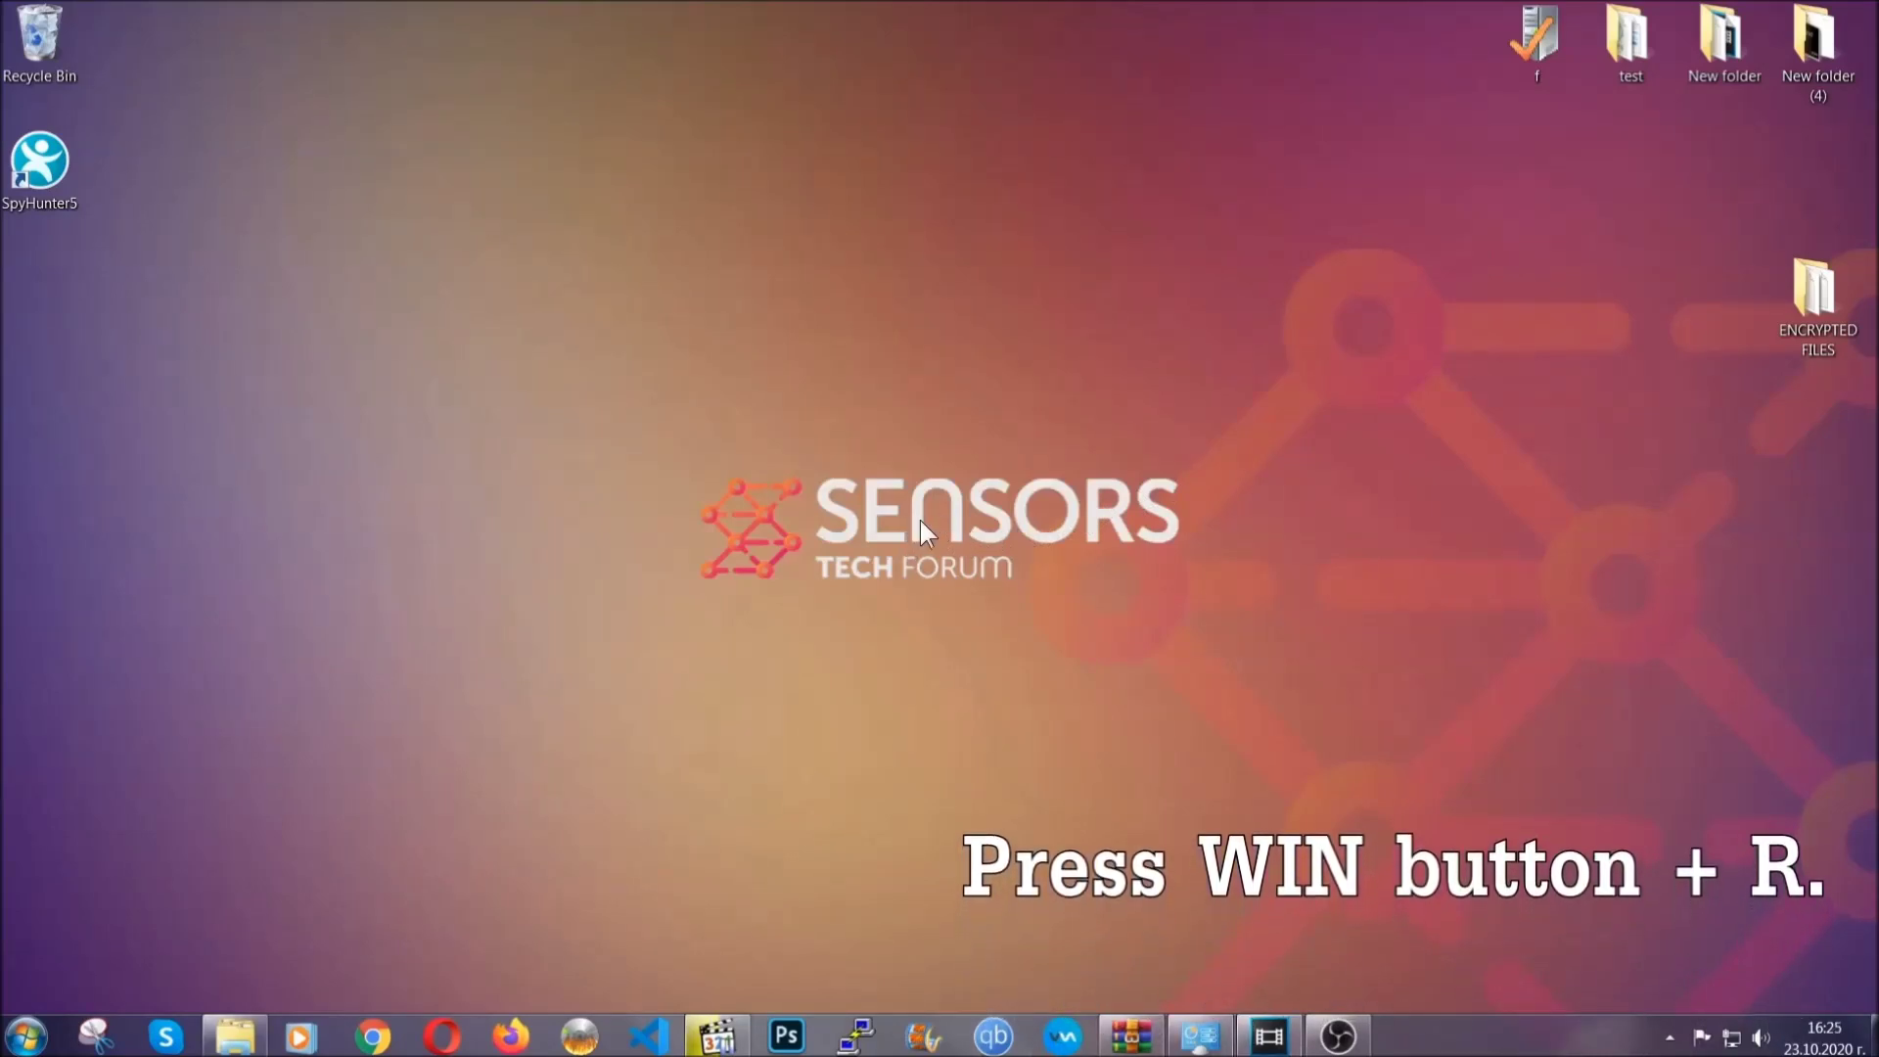
- Replace 'cmd' with REGEDIT in the Run dialog and launch it
{"action": "key", "text": "super+r"}
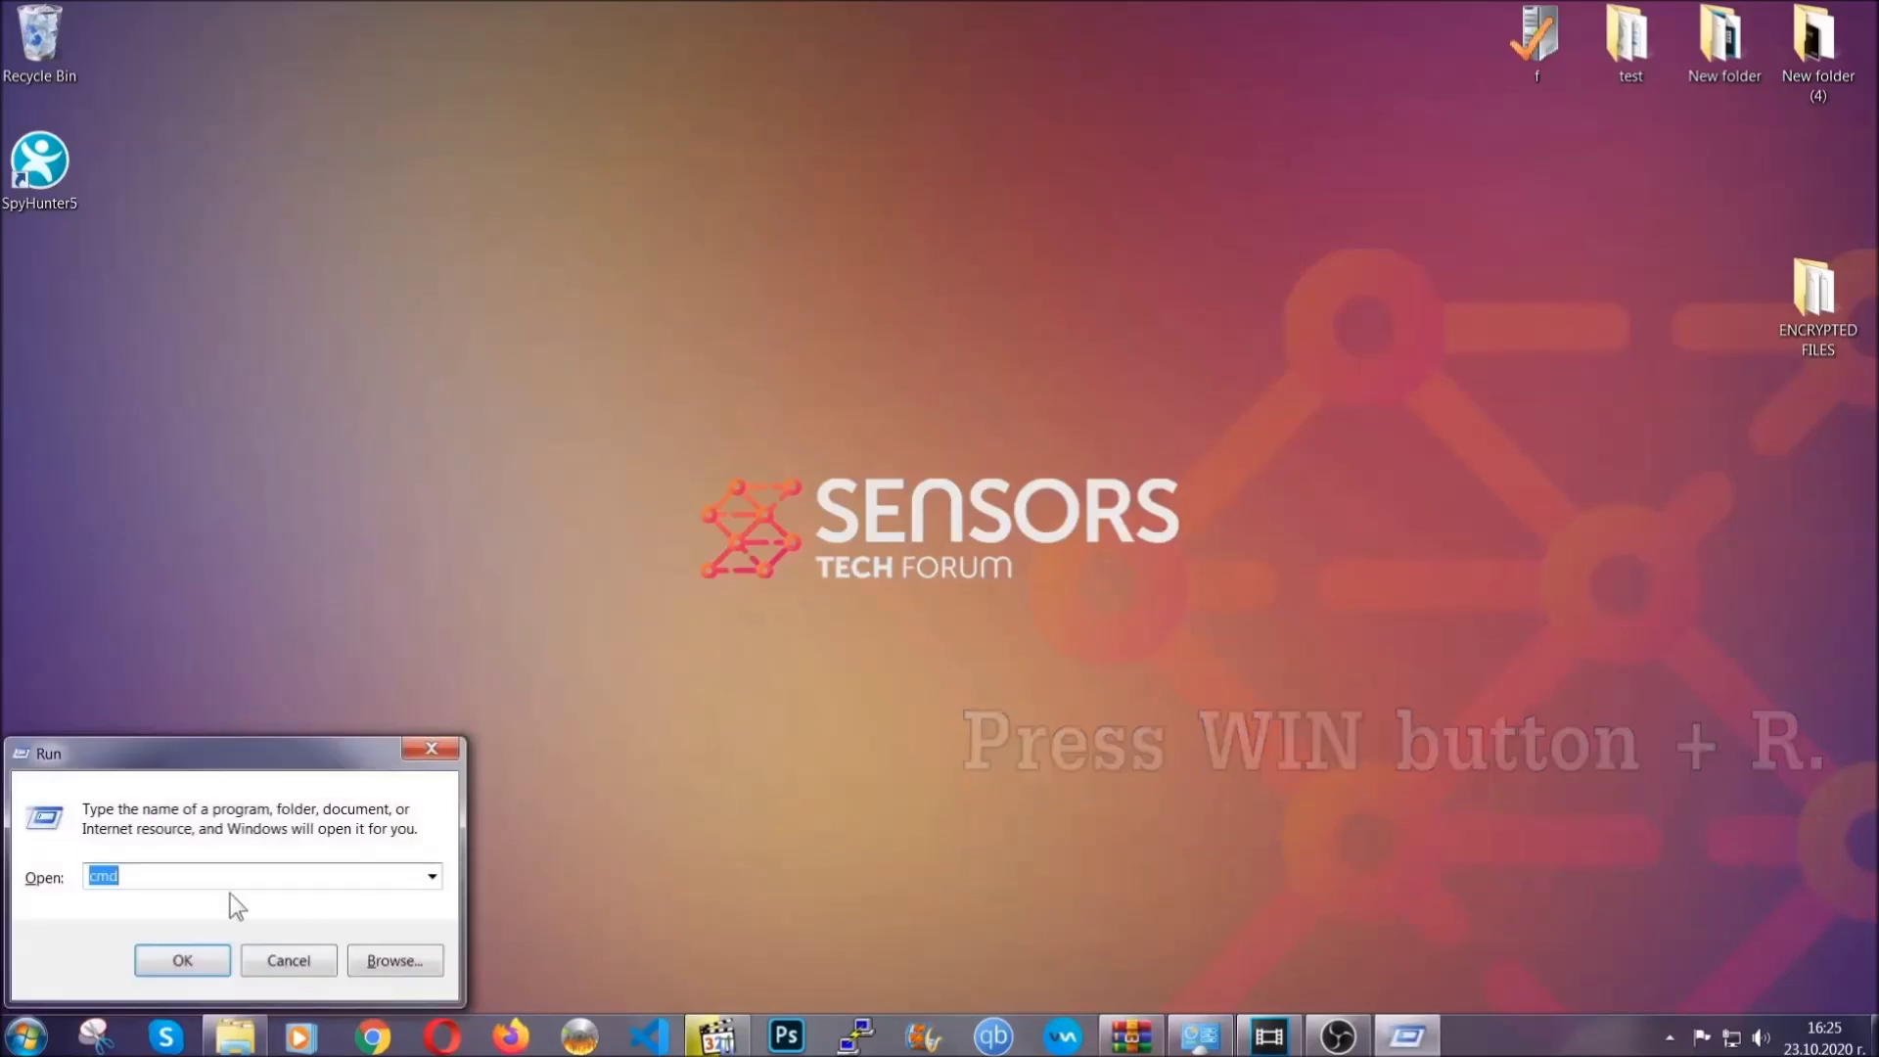
{"action": "left_click", "coordinate": [206, 884]}
{"action": "left_click_drag", "start_coordinate": [177, 890], "coordinate": [24, 884]}
{"action": "type", "text": "REGEDIT"}
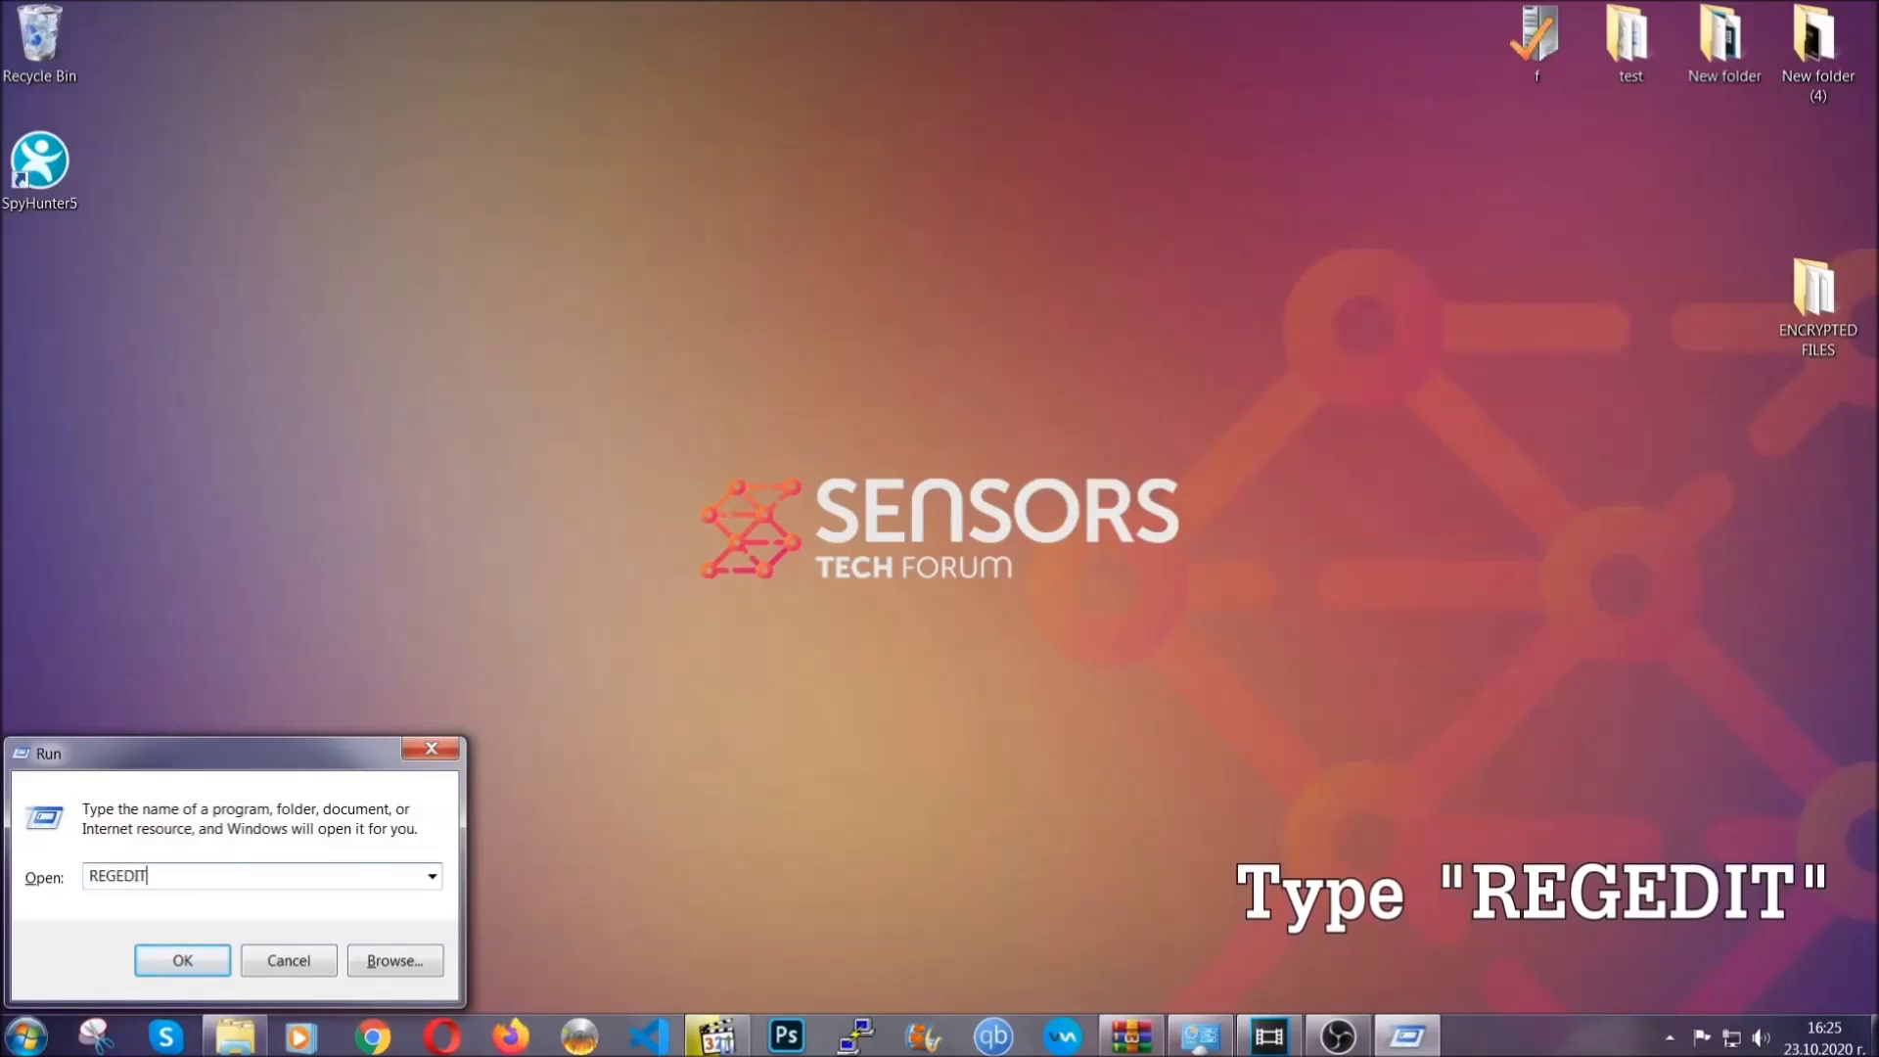
{"action": "left_click", "coordinate": [161, 955]}
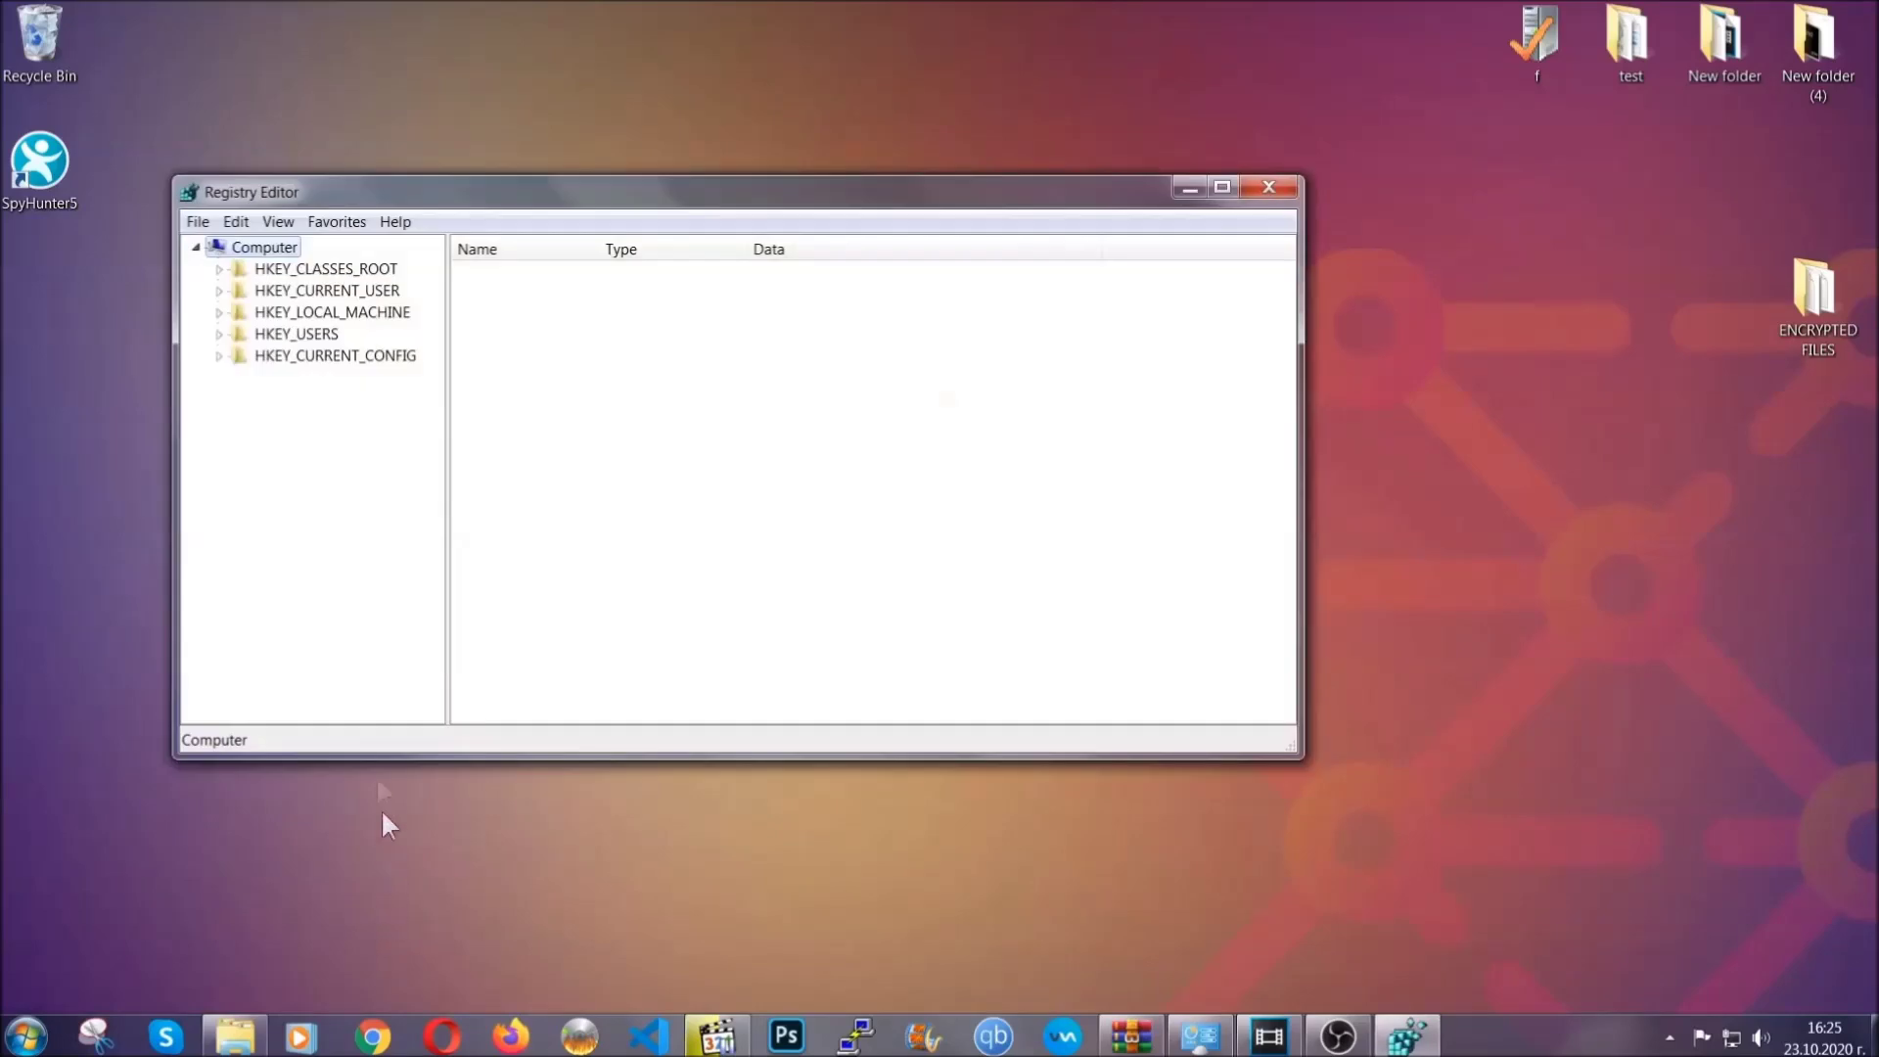
- Export the whole registry to the Desktop as BACKUP.reg
{"action": "left_click", "coordinate": [198, 223]}
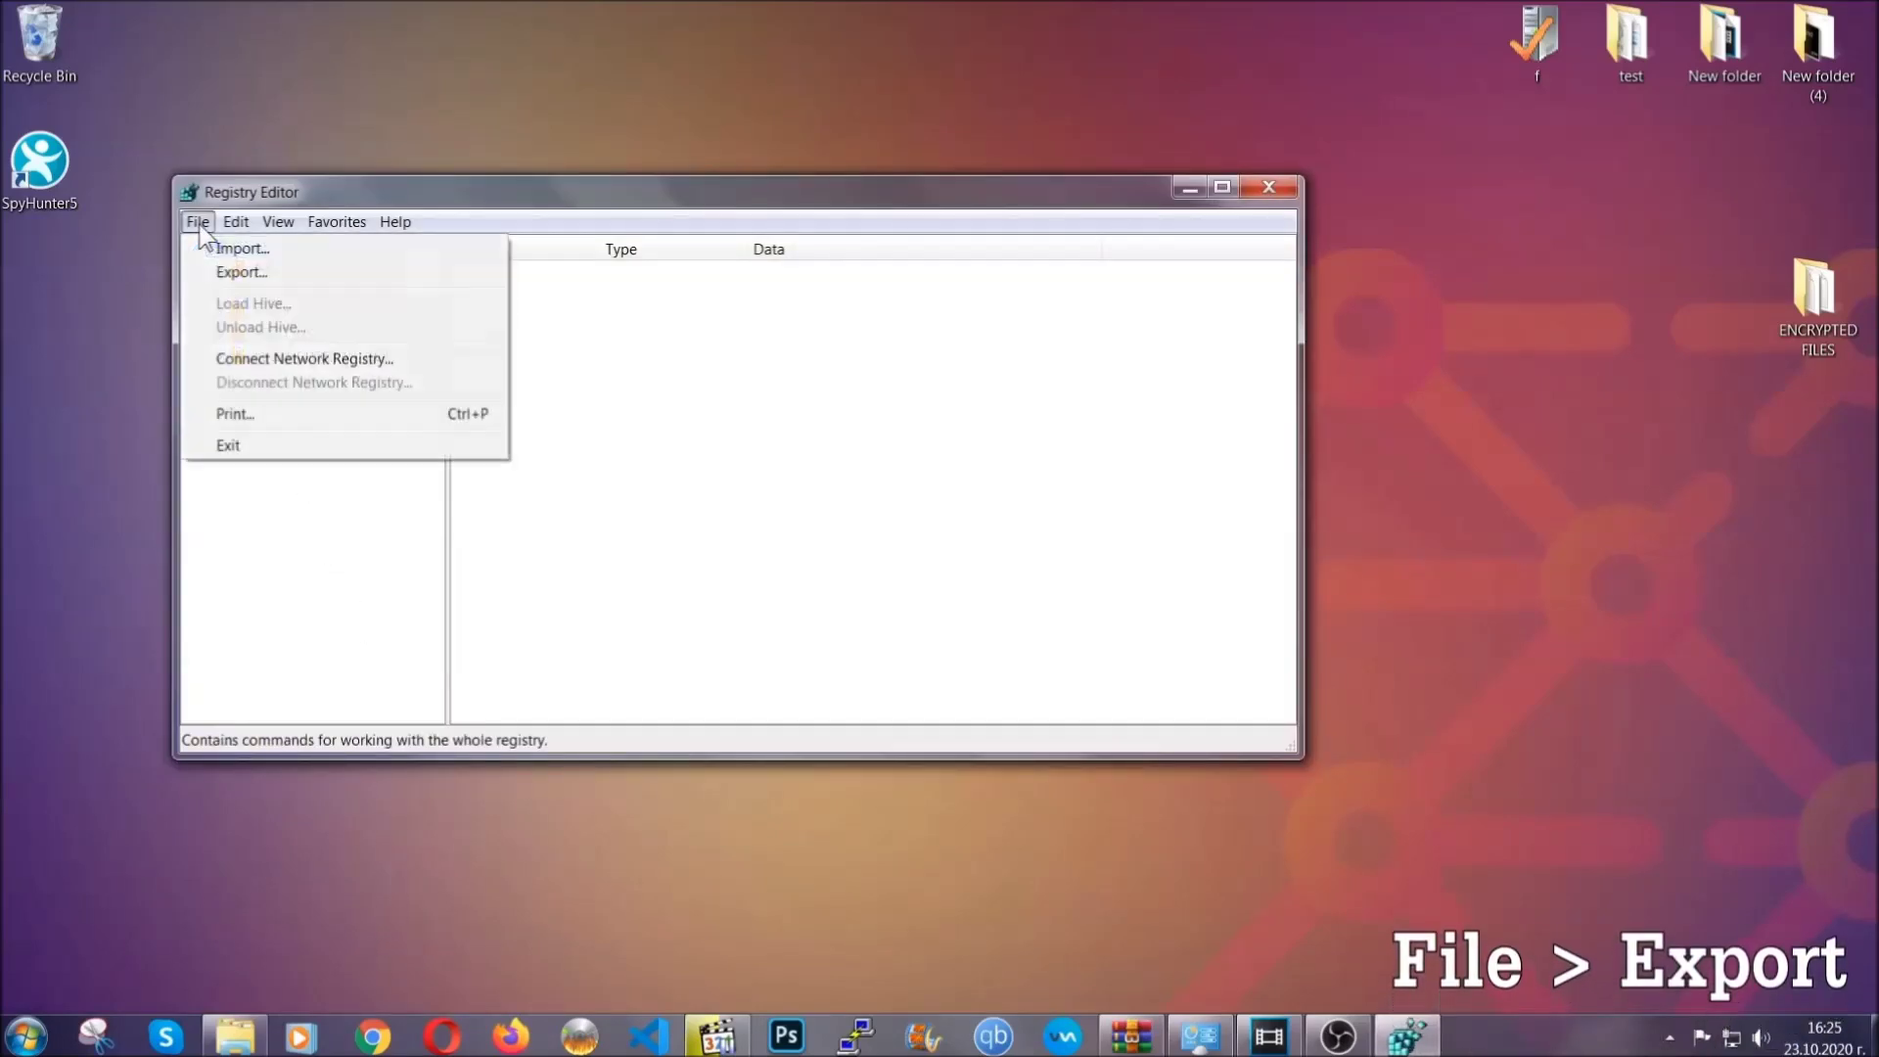
{"action": "left_click", "coordinate": [244, 270]}
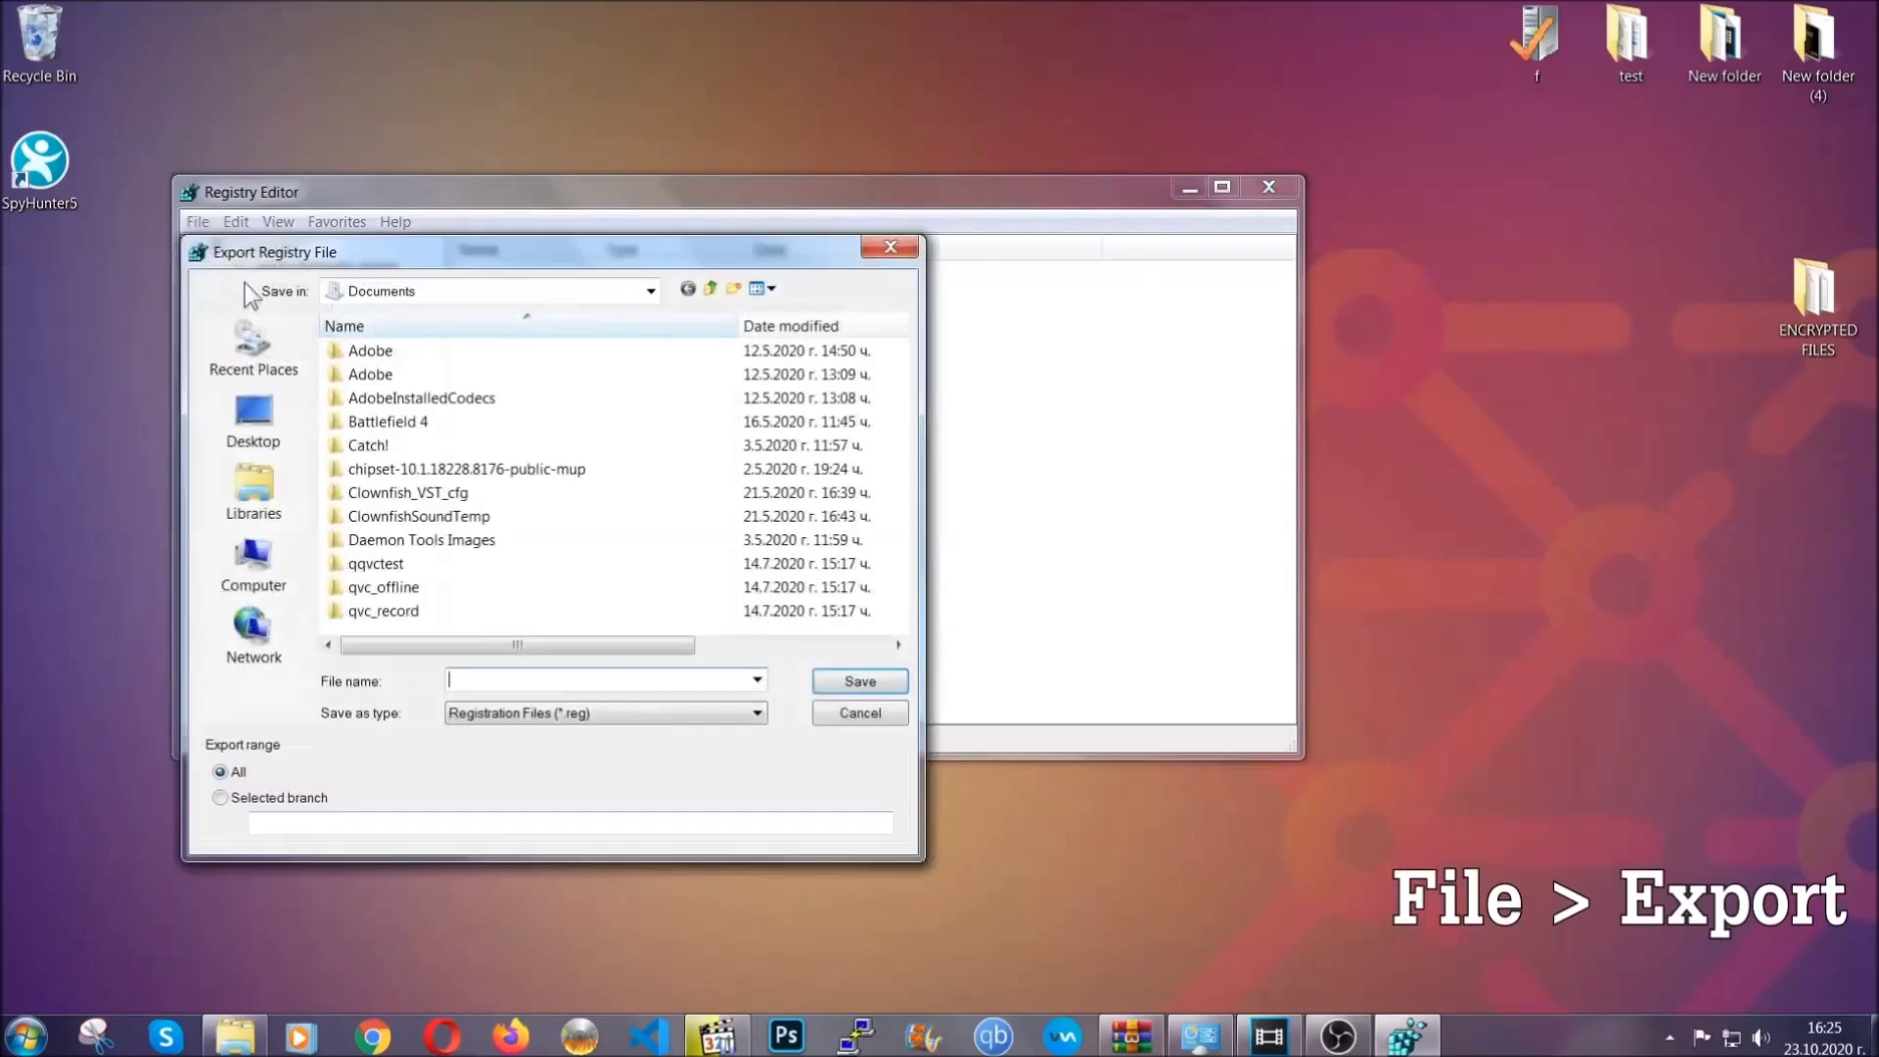
{"action": "left_click", "coordinate": [250, 416]}
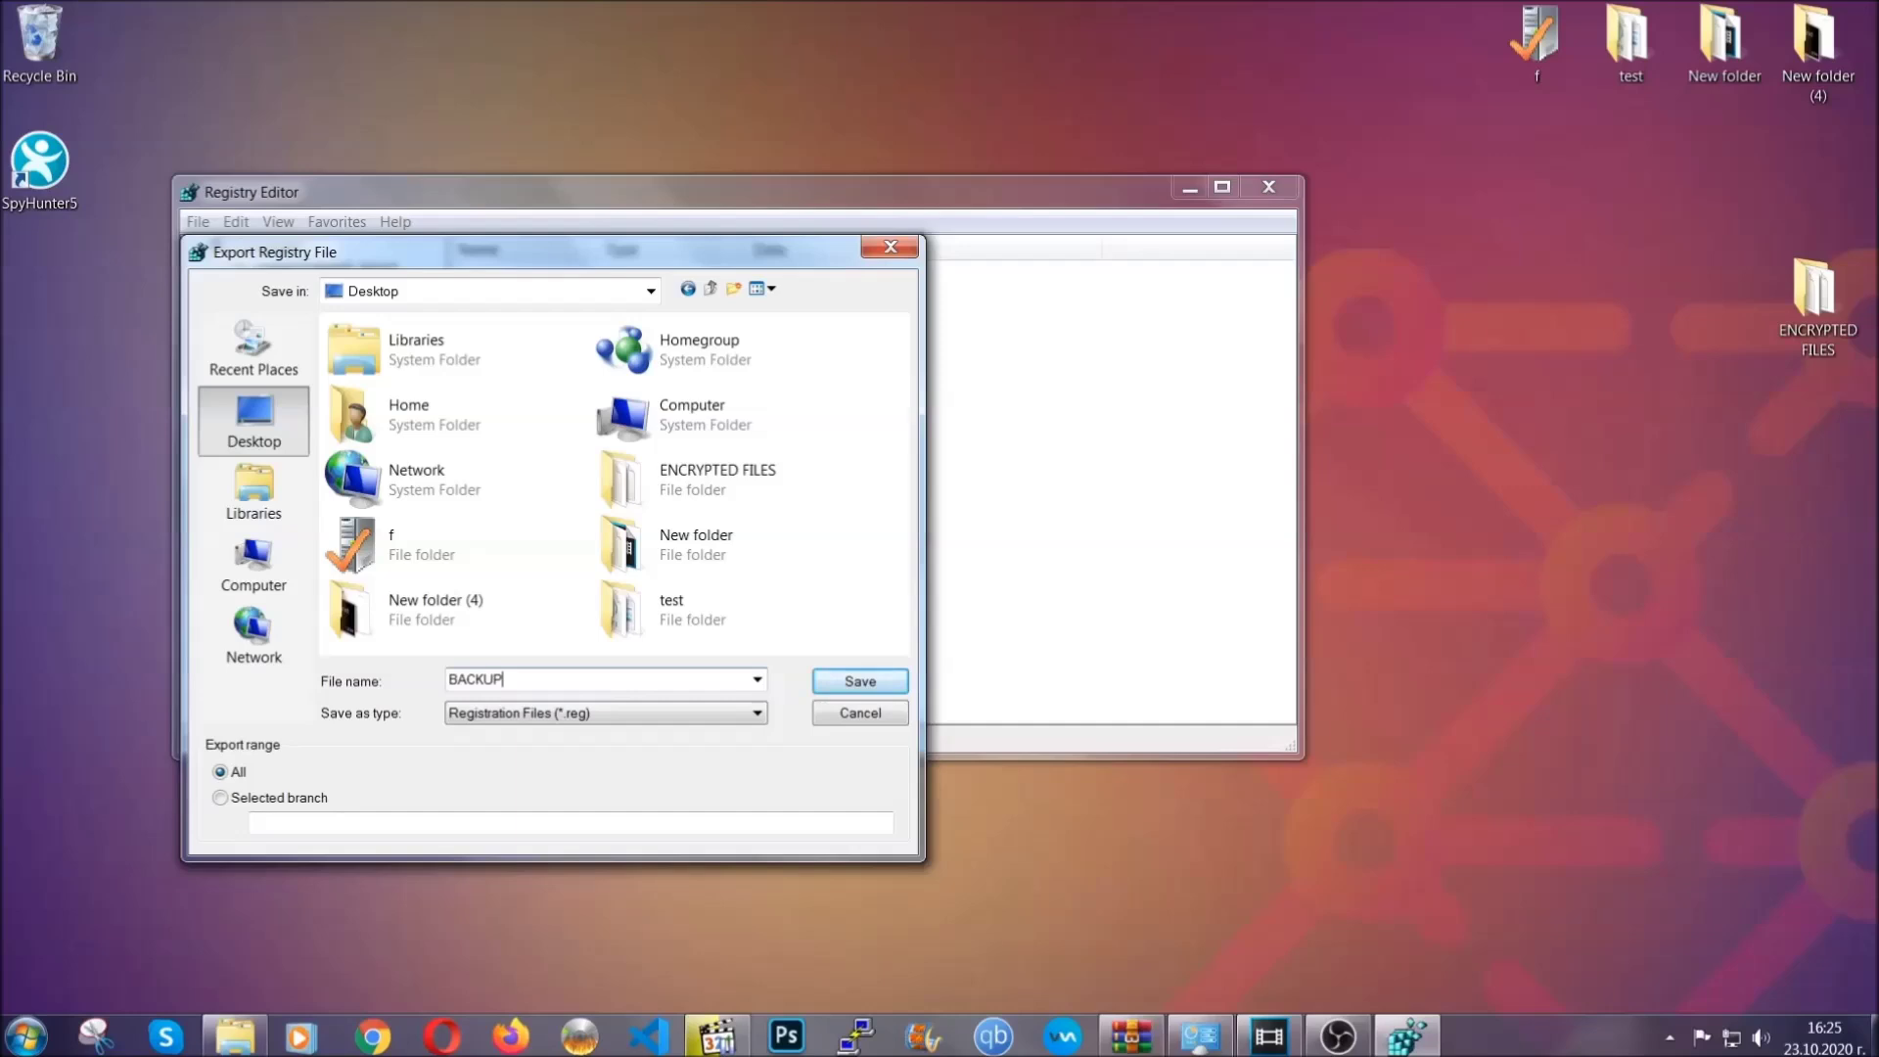
{"action": "left_click", "coordinate": [848, 684]}
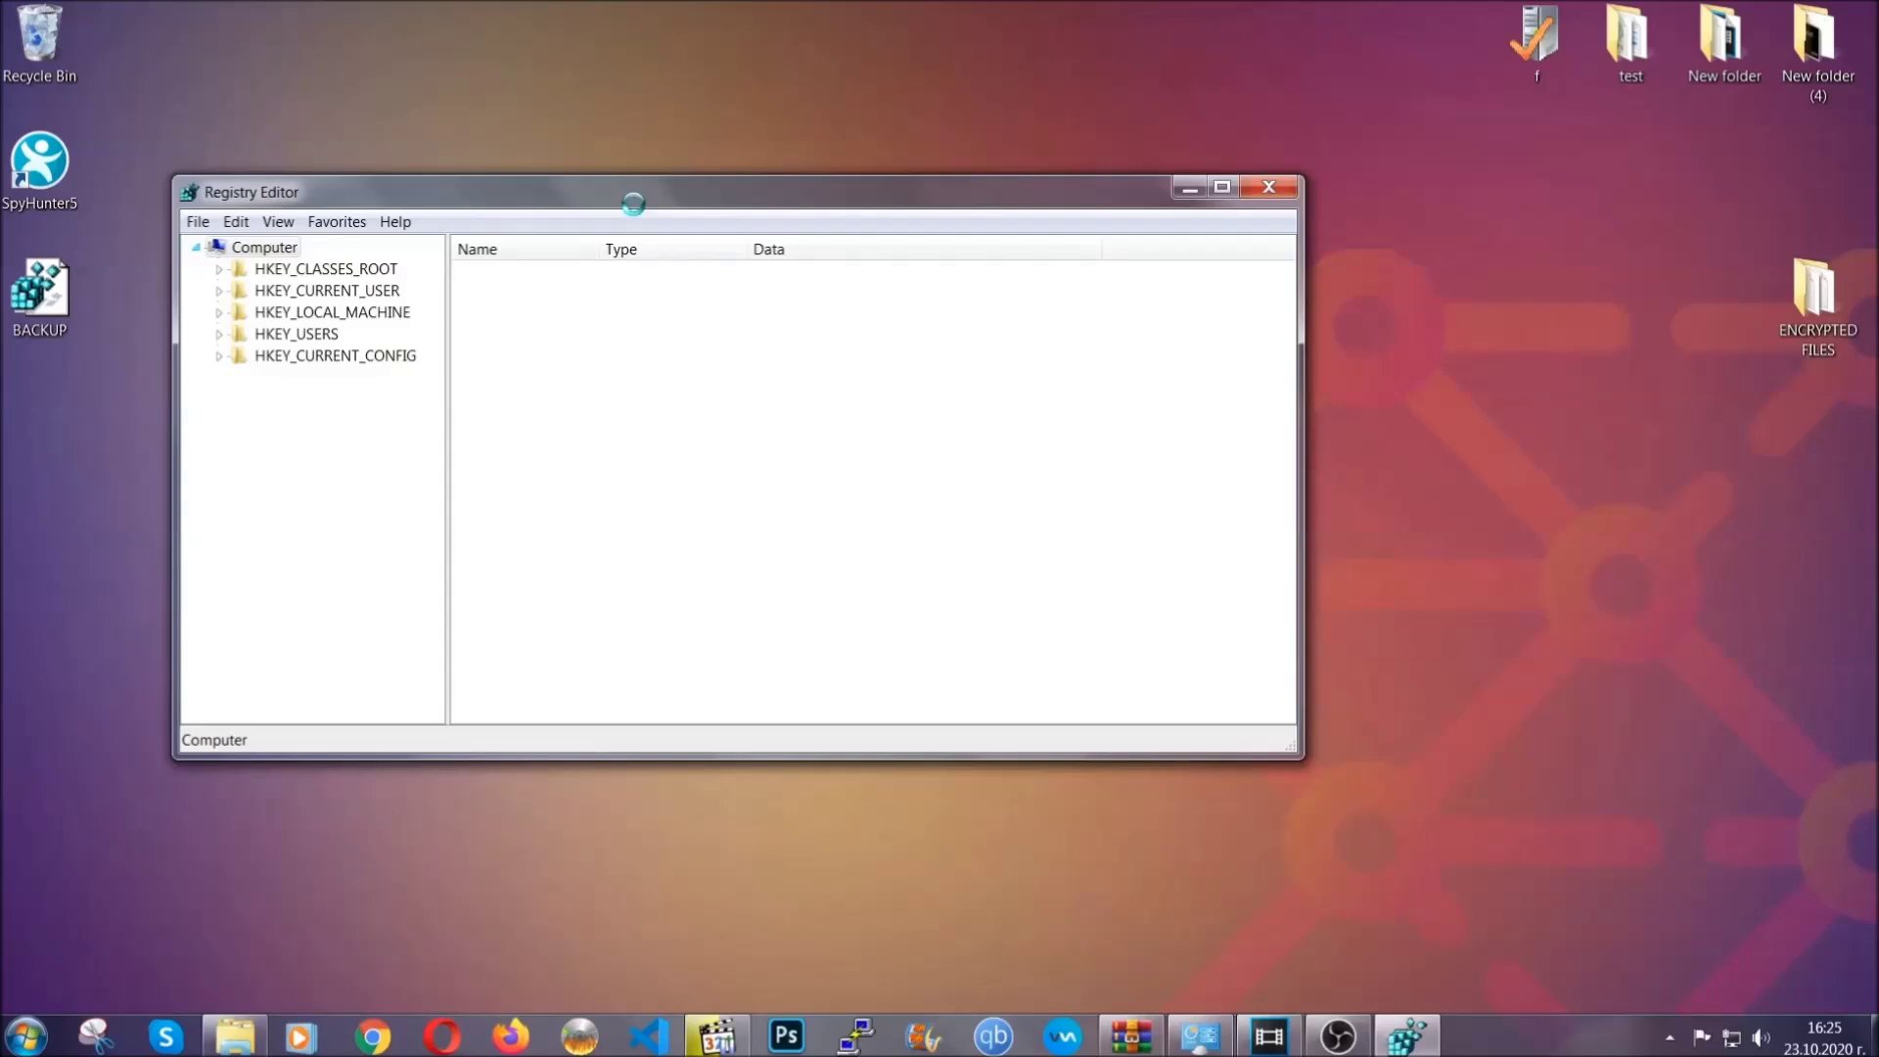
{"action": "left_click_drag", "start_coordinate": [633, 205], "coordinate": [820, 264]}
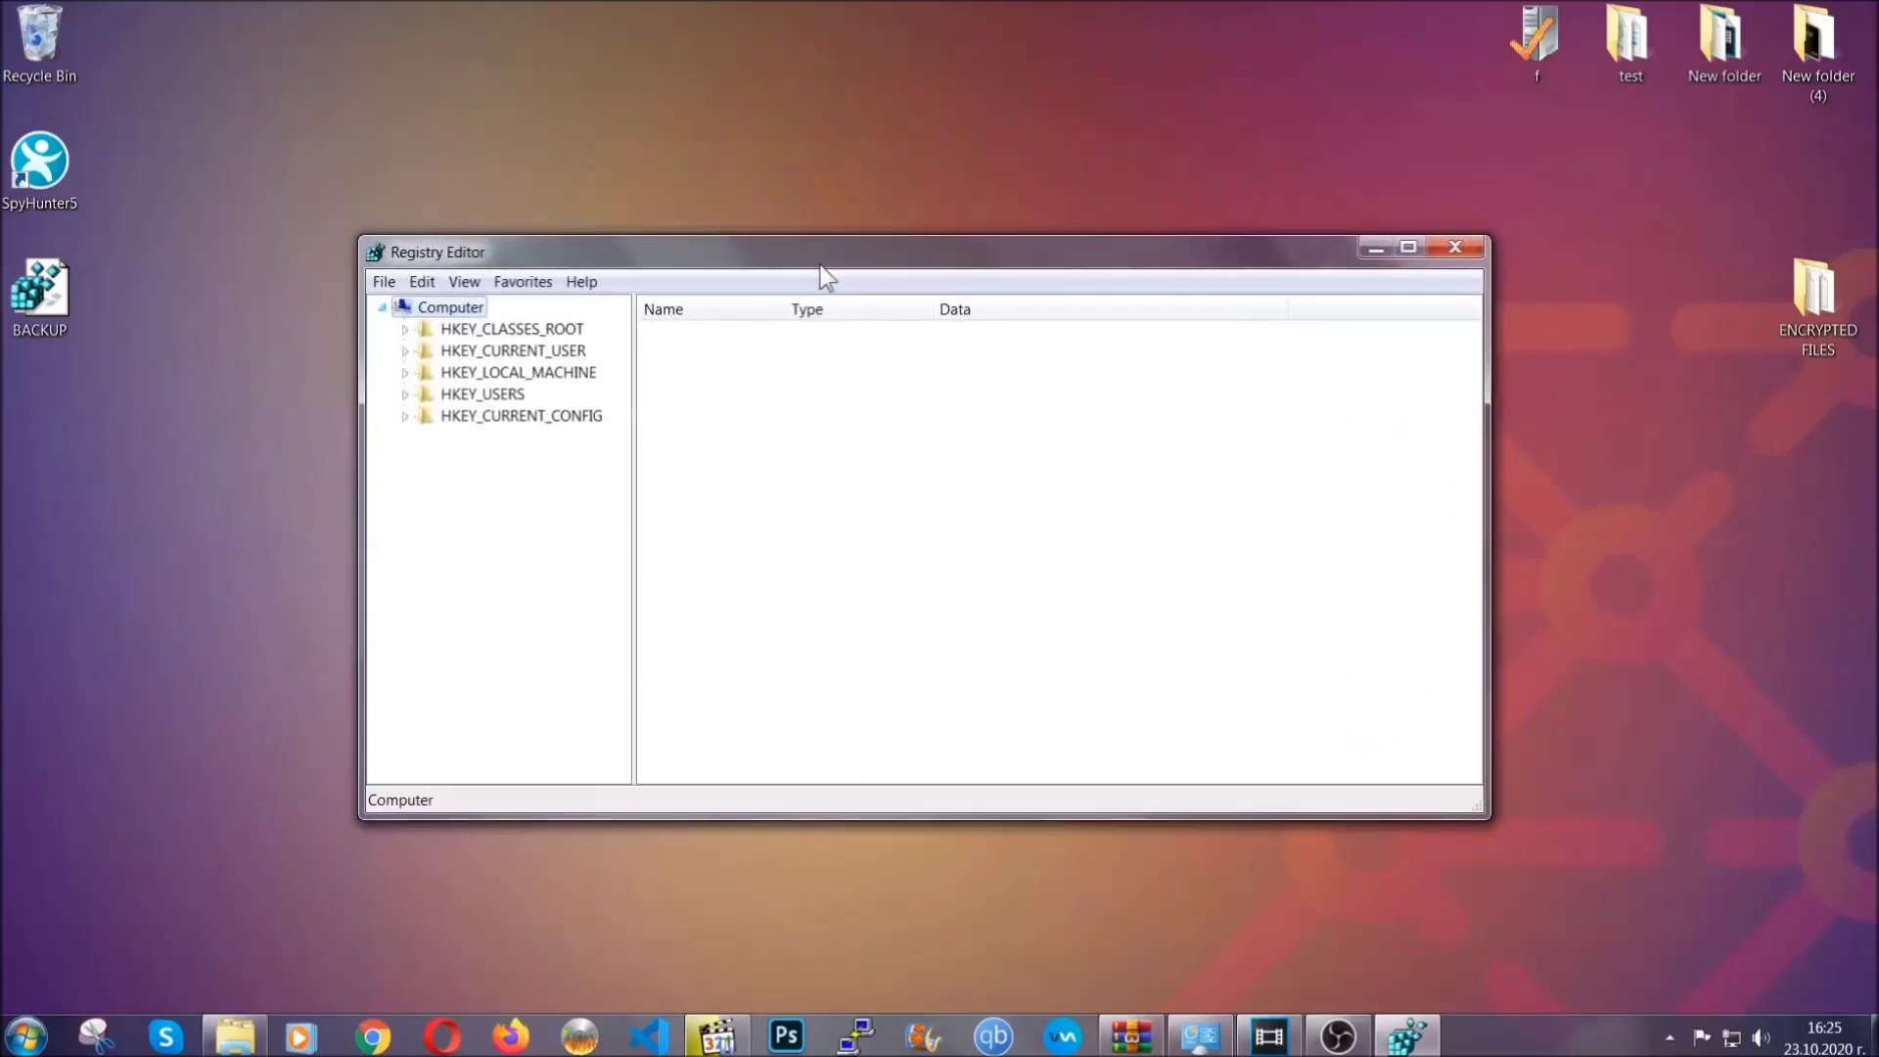
{"action": "left_click", "coordinate": [384, 284]}
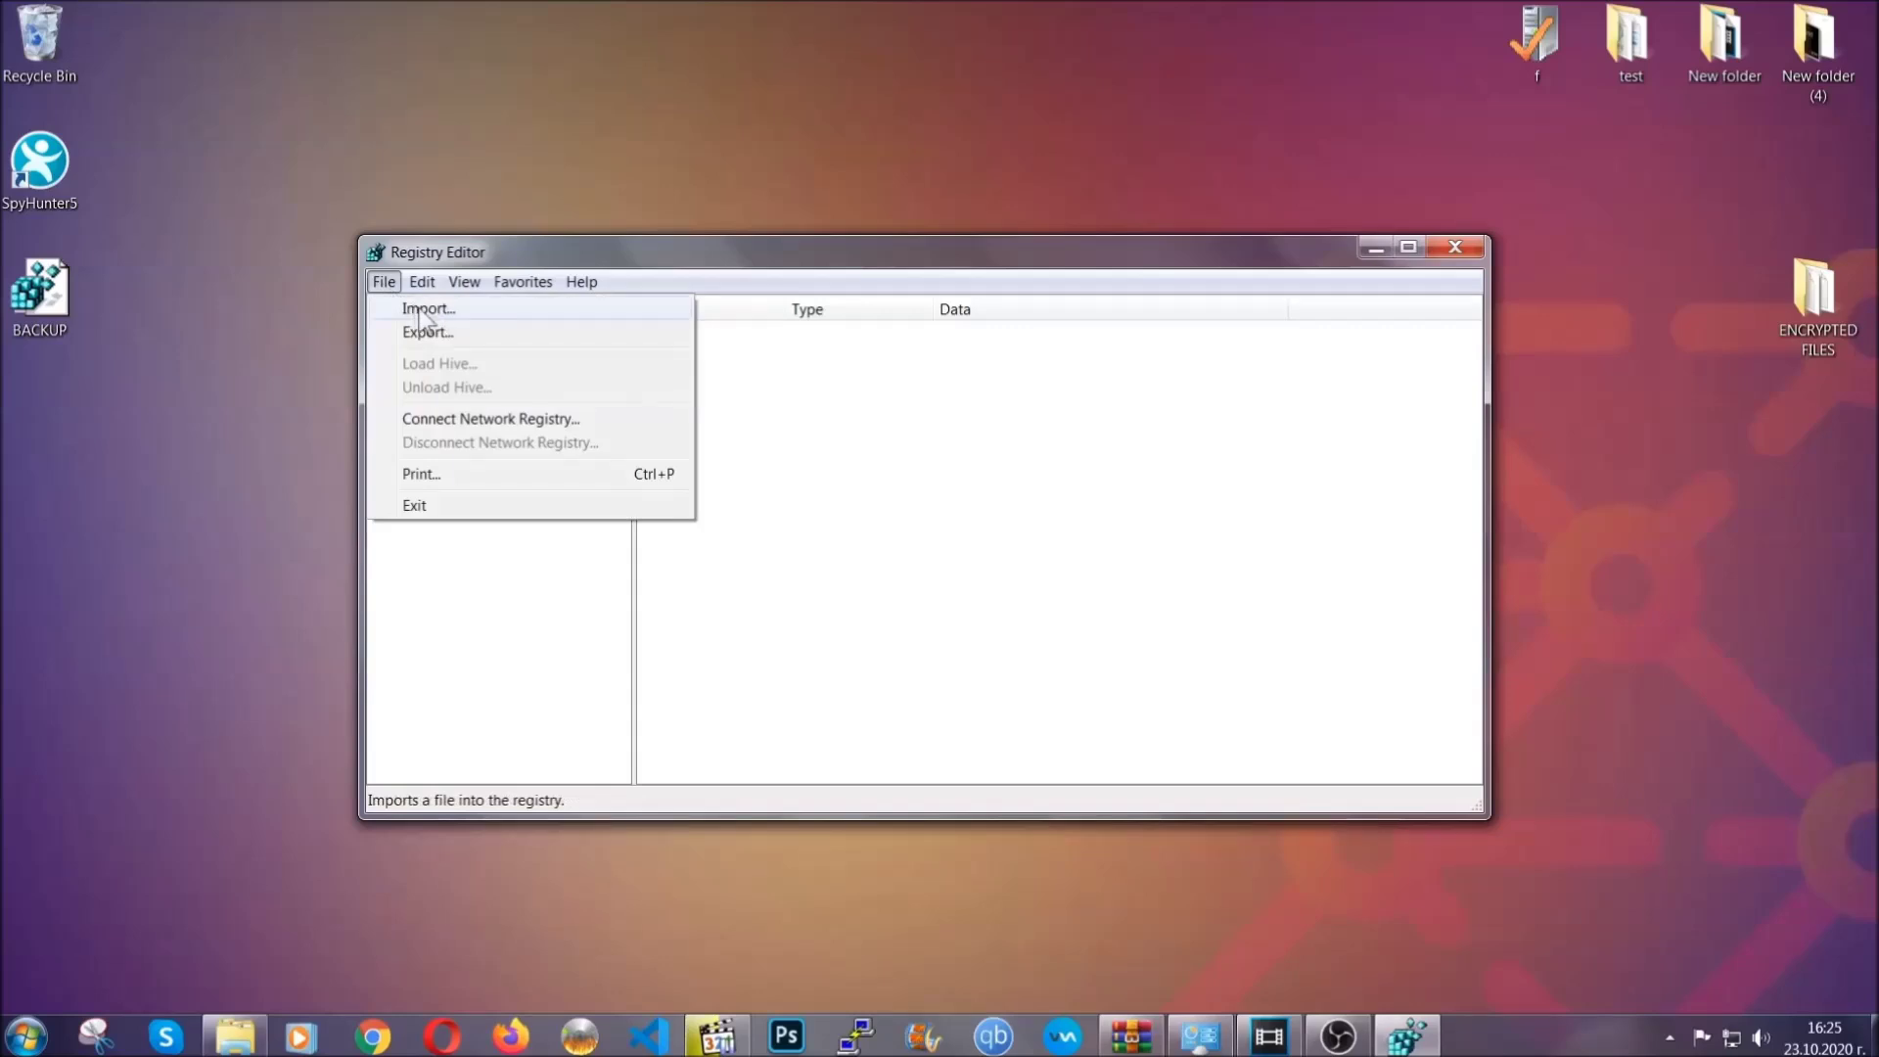
- Search for RunOnce and show the values of the current user's CurrentVersion\Run key
{"action": "left_click", "coordinate": [385, 283]}
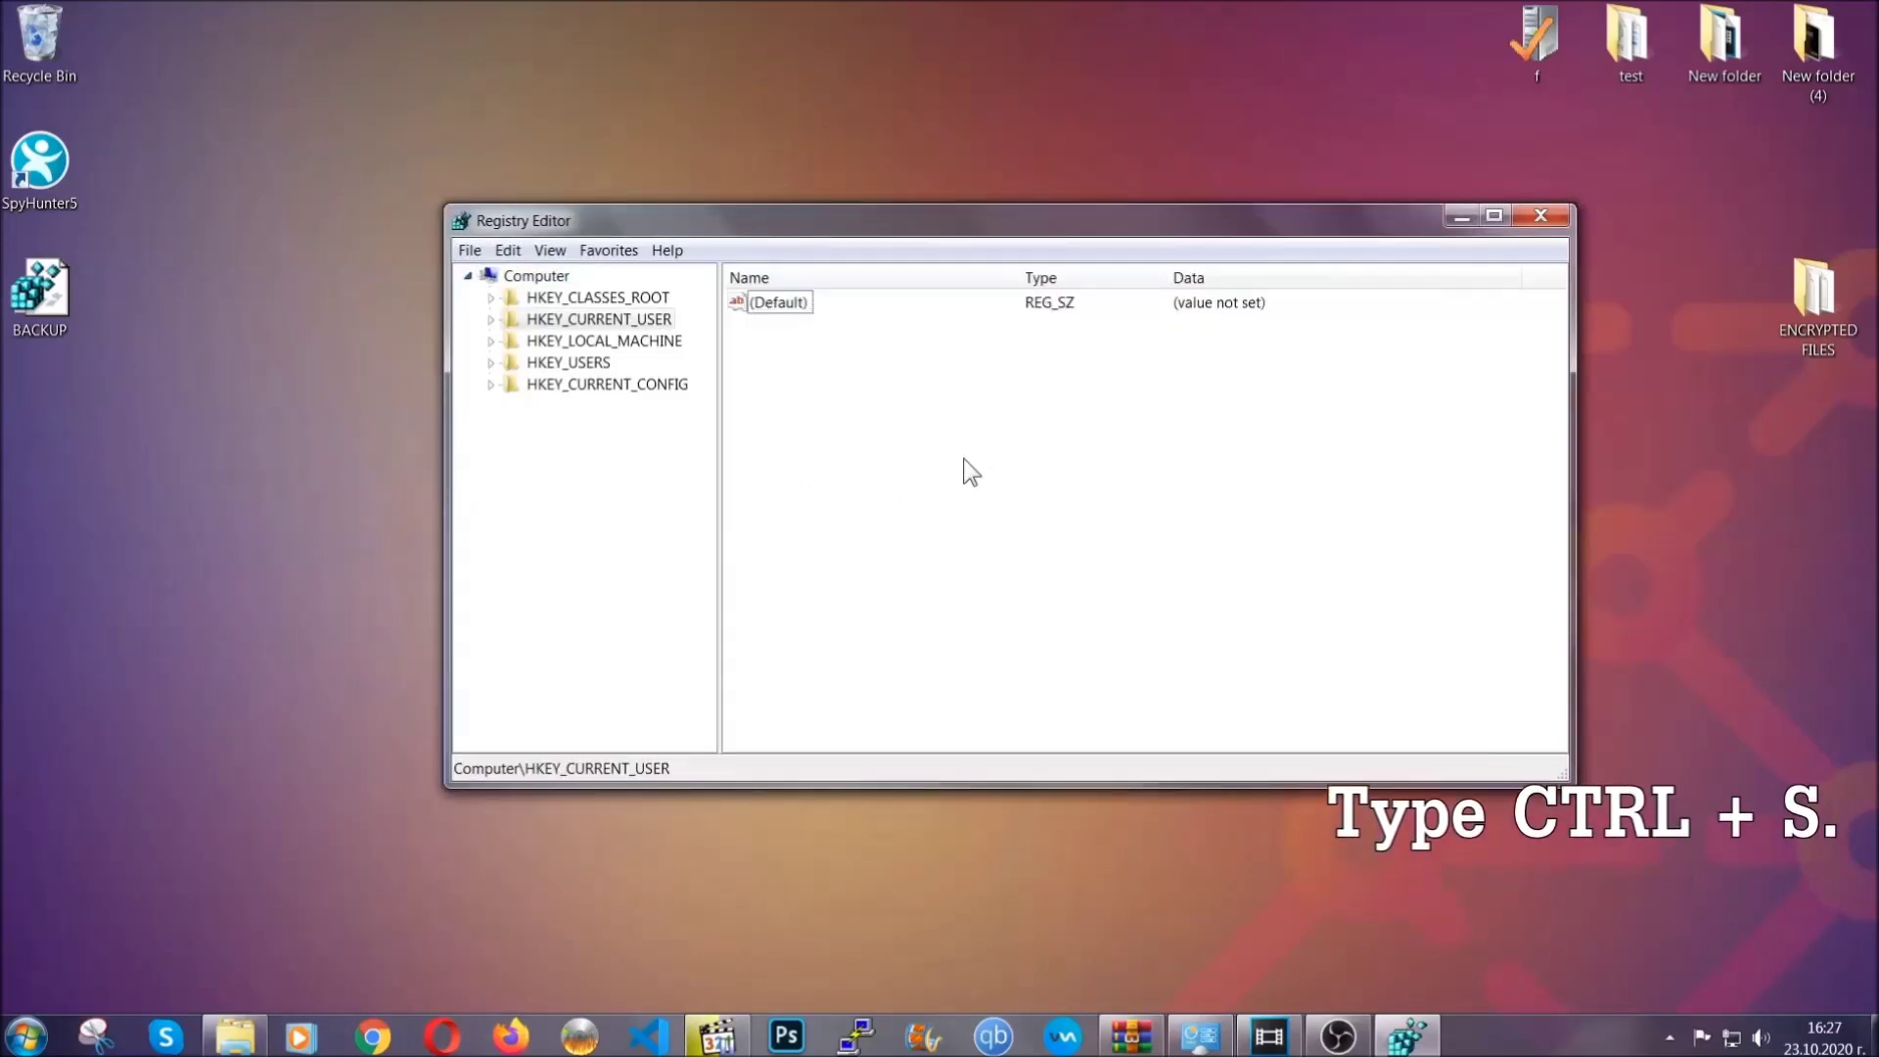
{"action": "key", "text": "ctrl+f"}
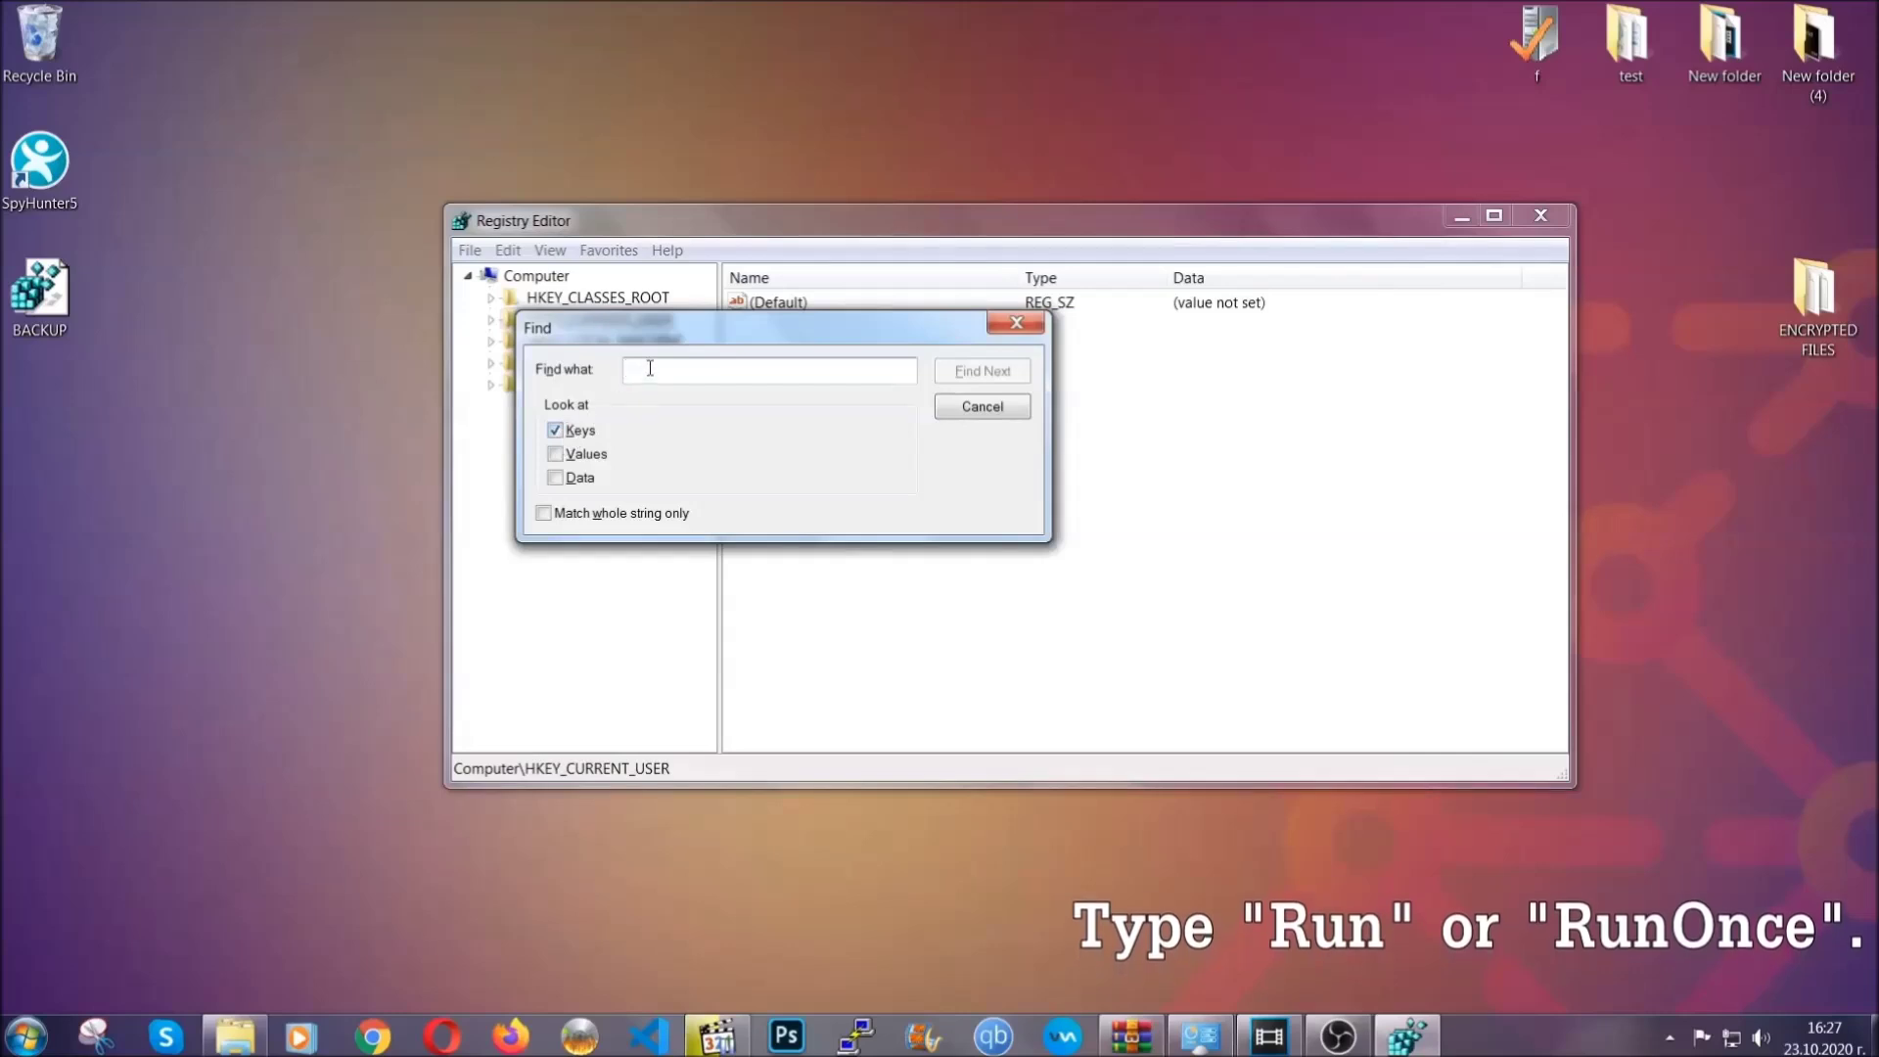
{"action": "type", "text": "RunOnce"}
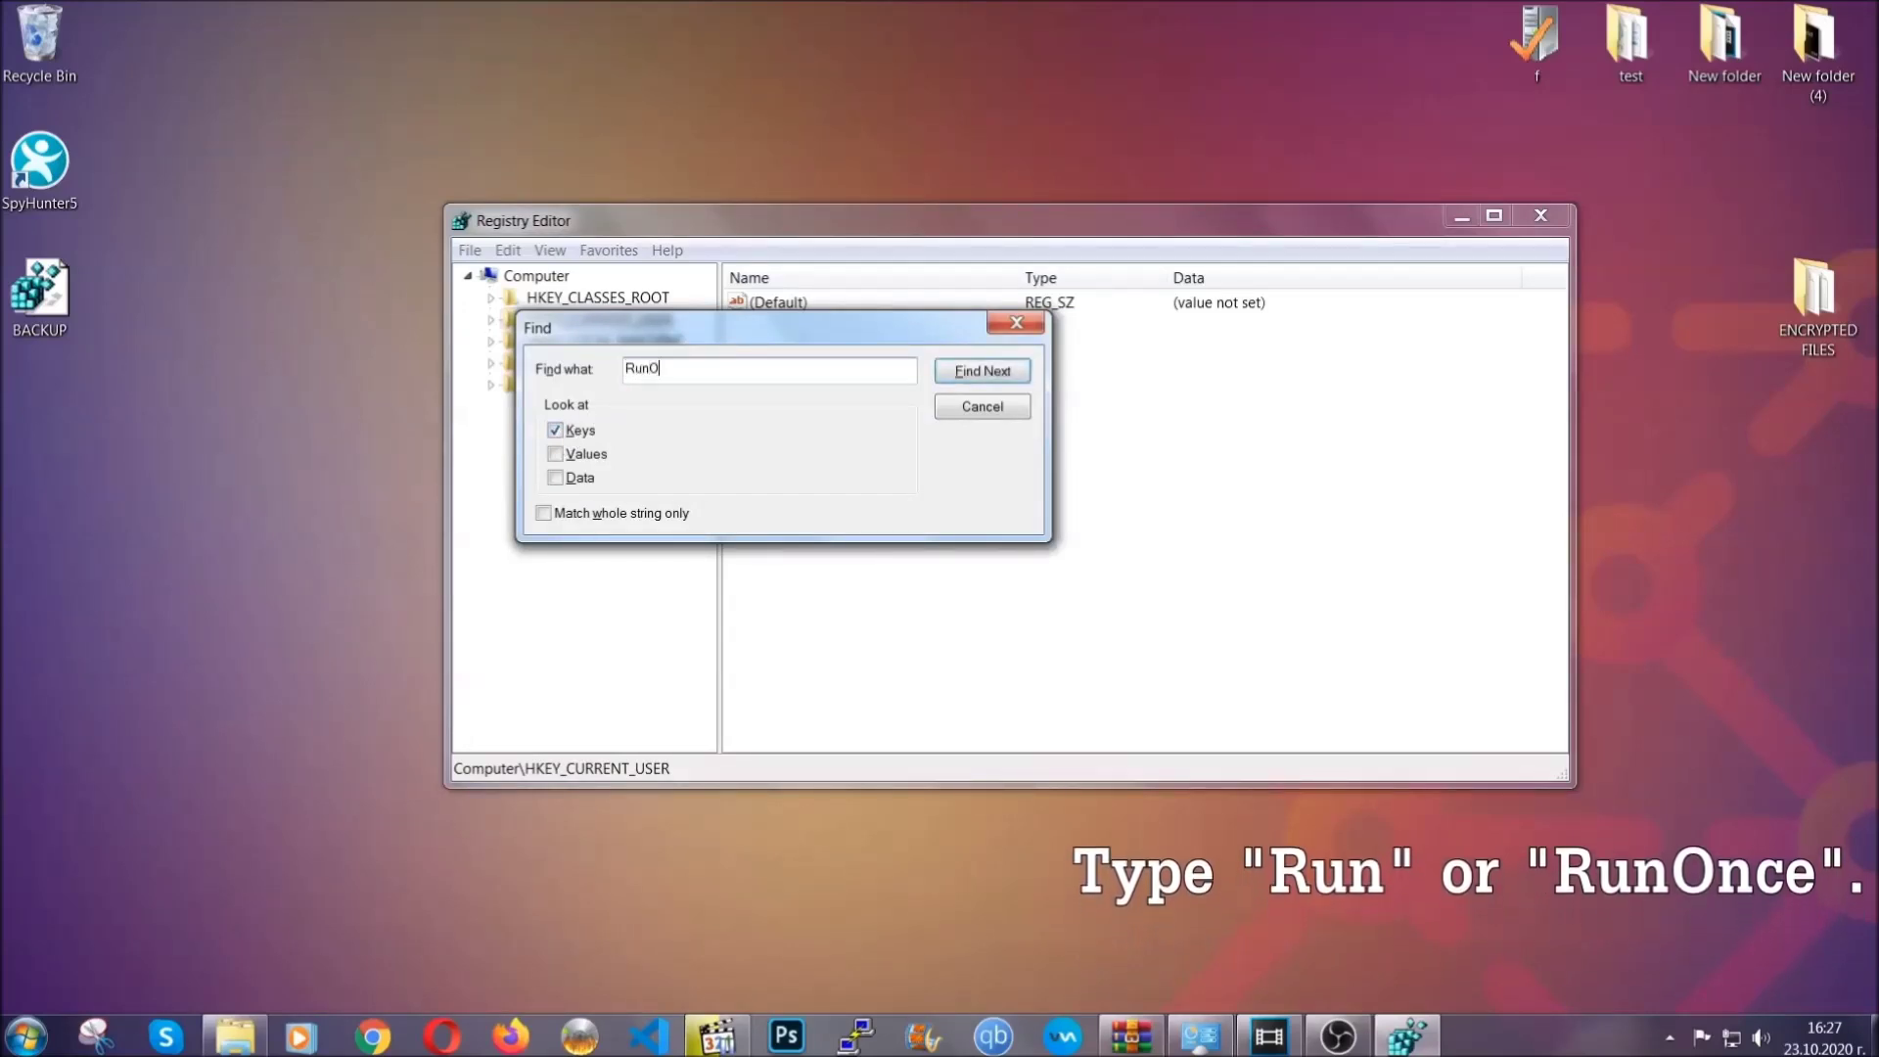
{"action": "left_click", "coordinate": [982, 371]}
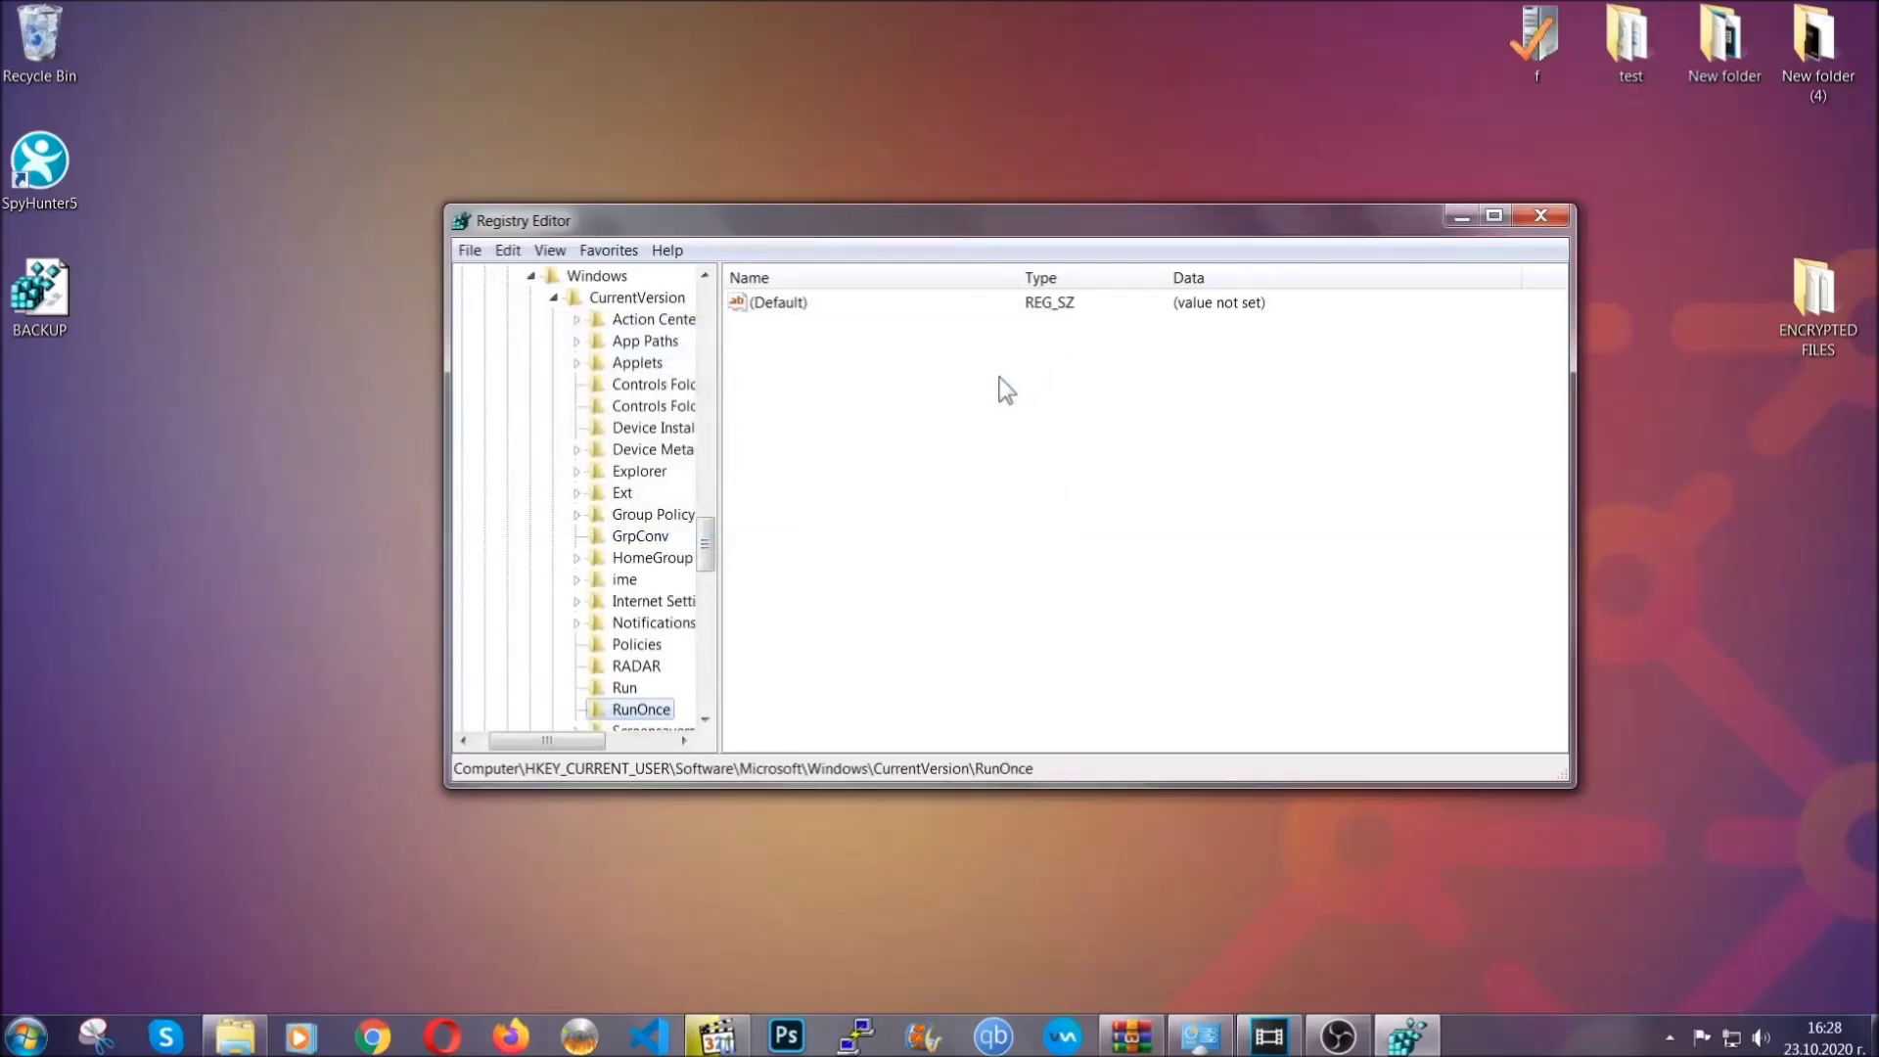
{"action": "left_click_drag", "start_coordinate": [707, 536], "coordinate": [706, 562]}
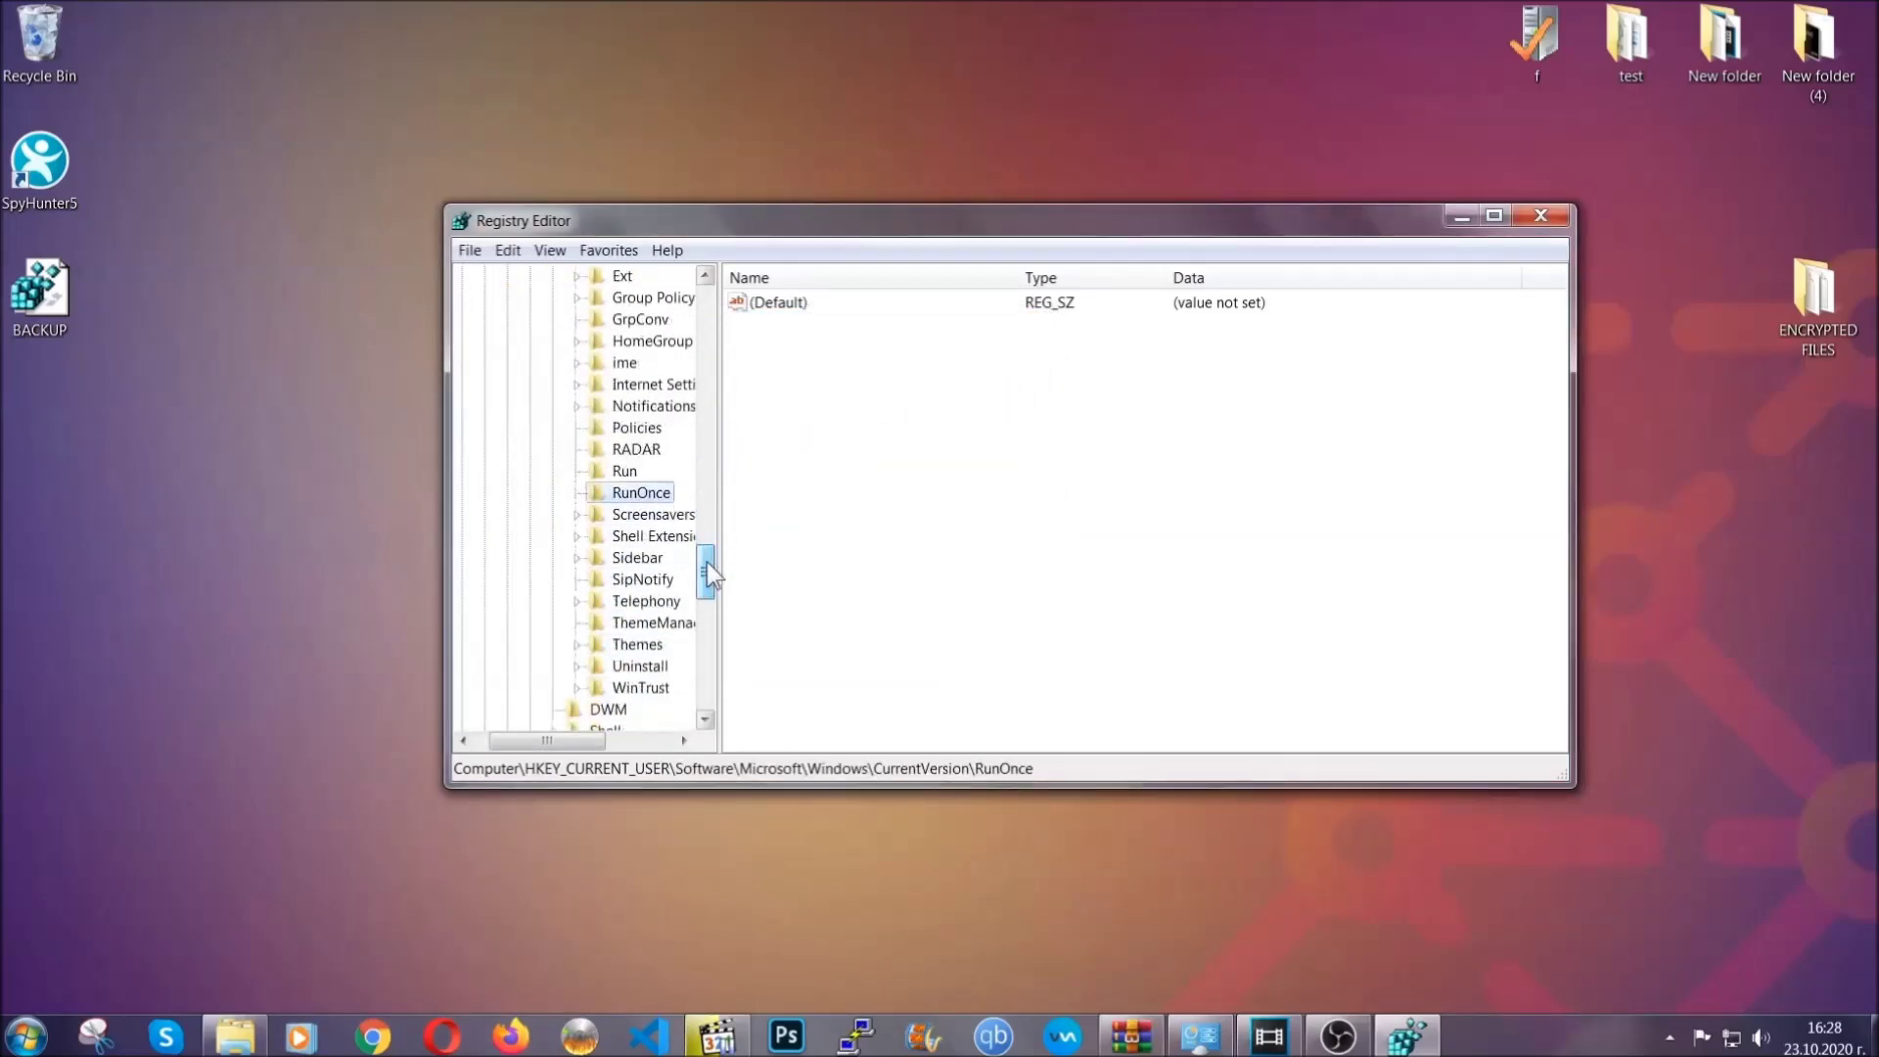
{"action": "left_click", "coordinate": [624, 472]}
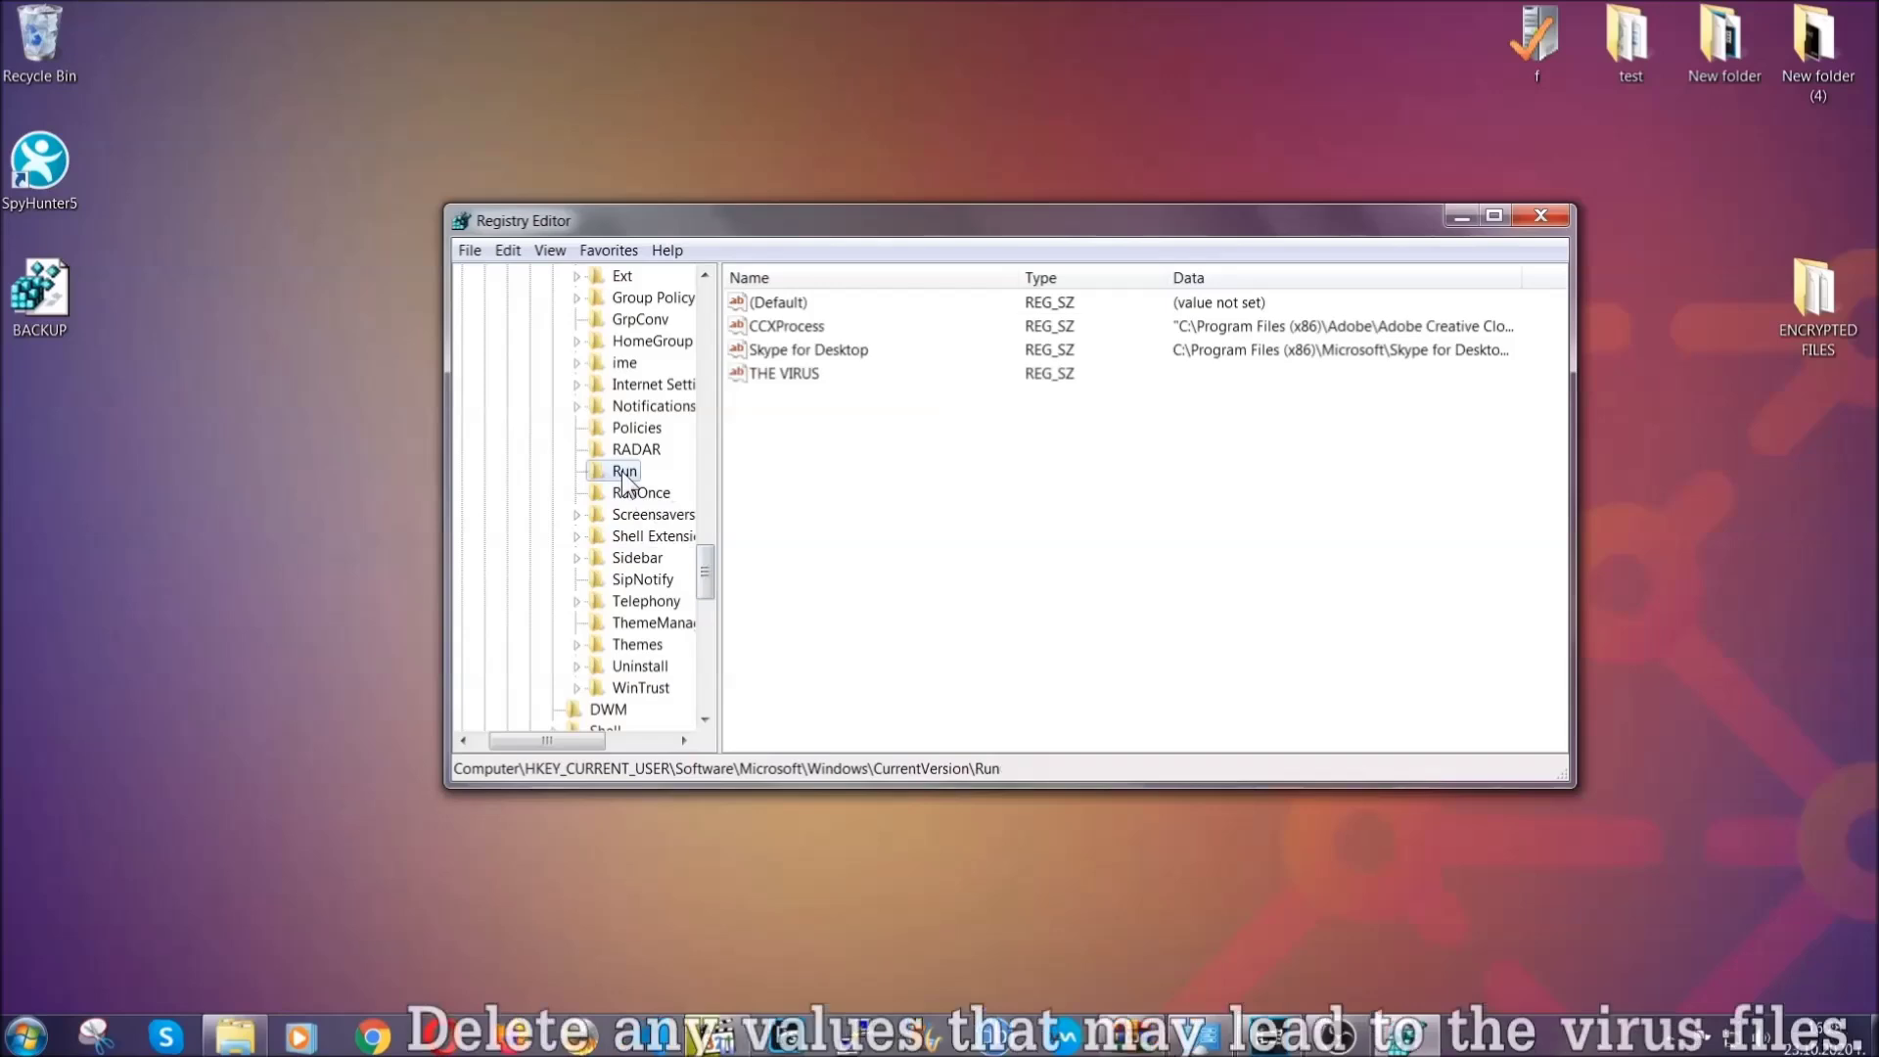
- Delete THE VIRUS value from the Run key, confirming the deletion
{"action": "left_click", "coordinate": [771, 376]}
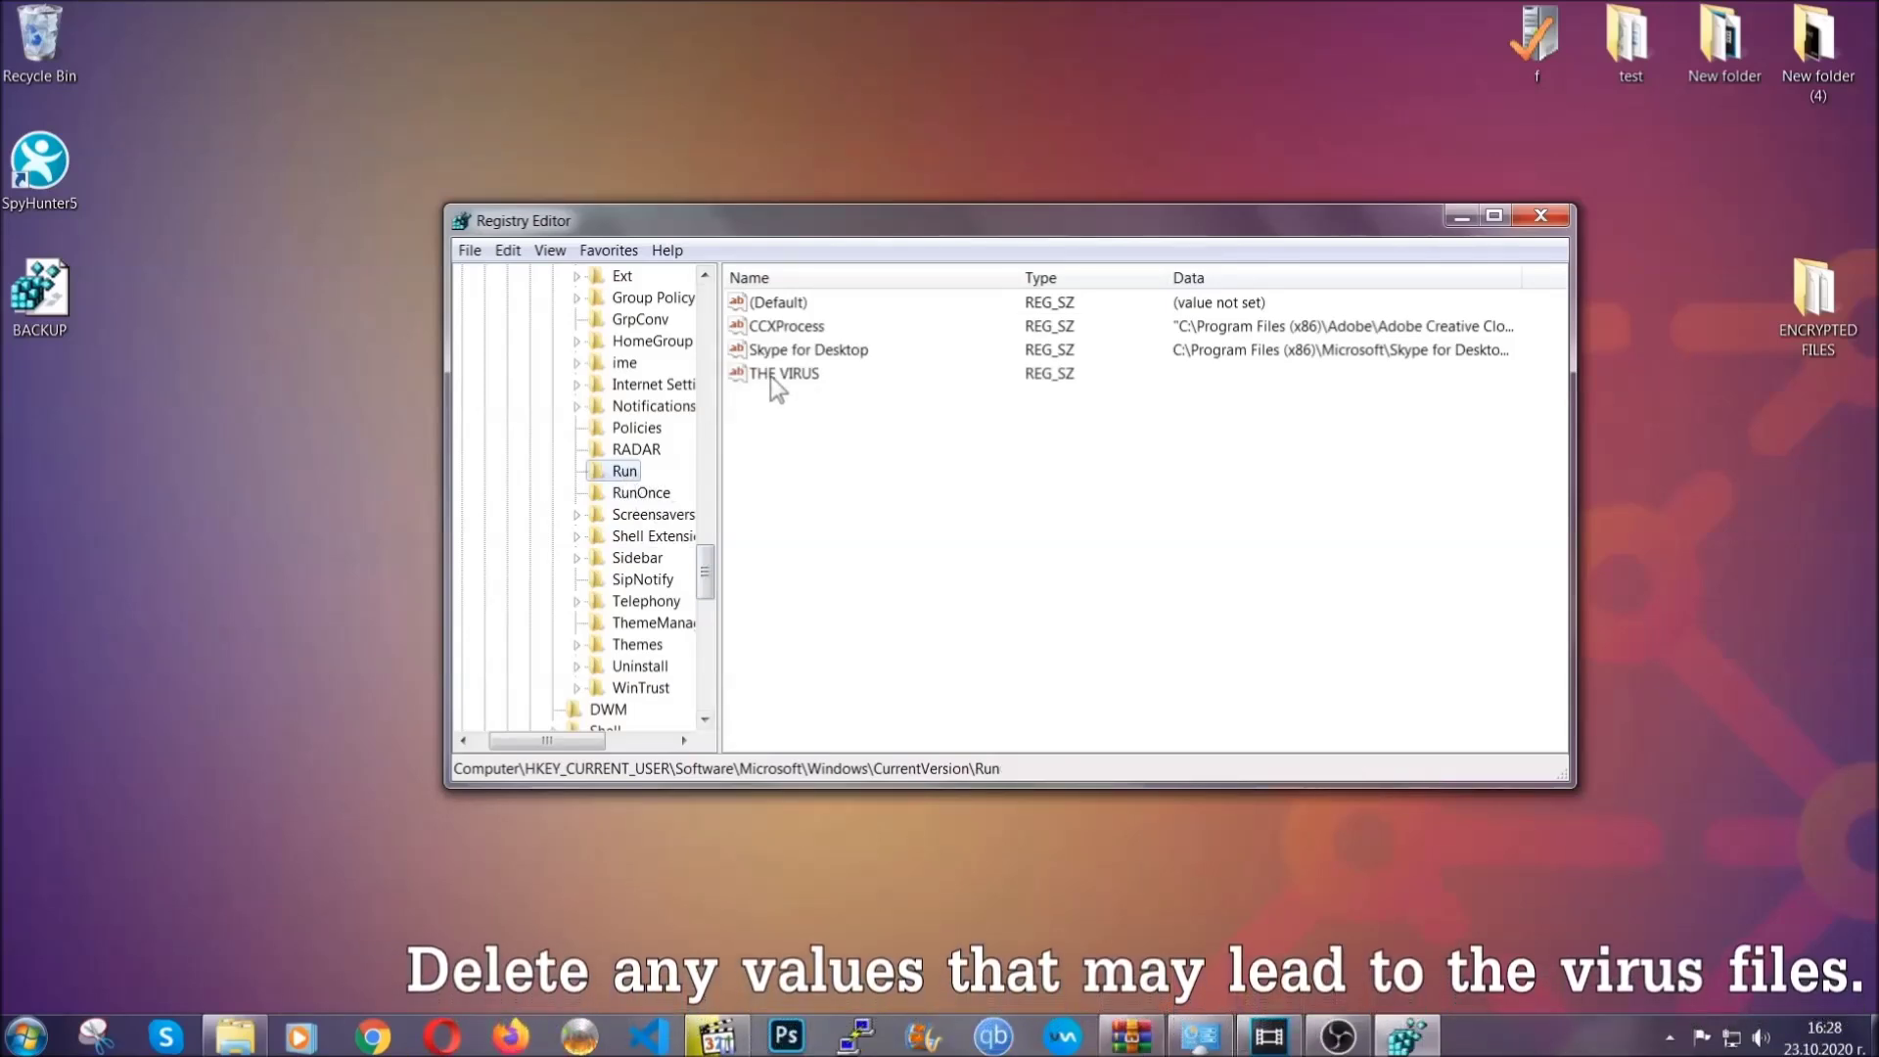
{"action": "right_click", "coordinate": [772, 377]}
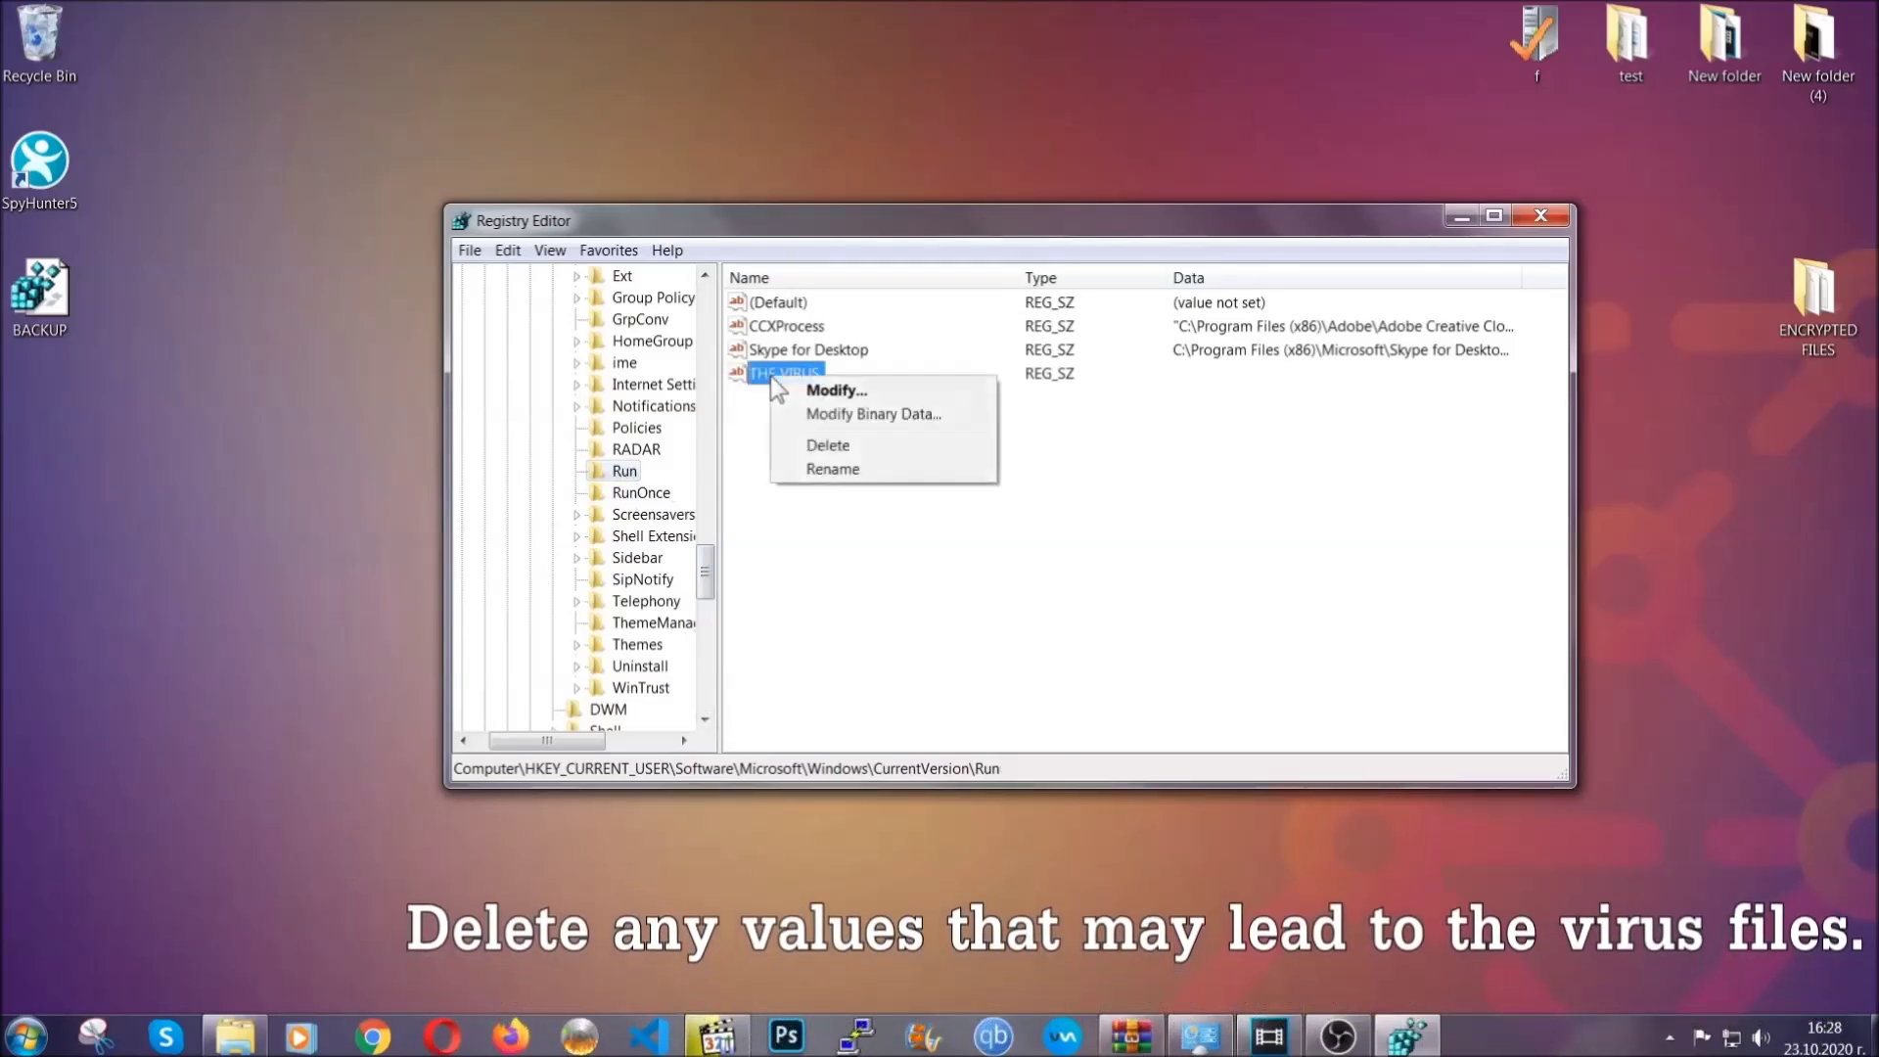
{"action": "left_click", "coordinate": [810, 447]}
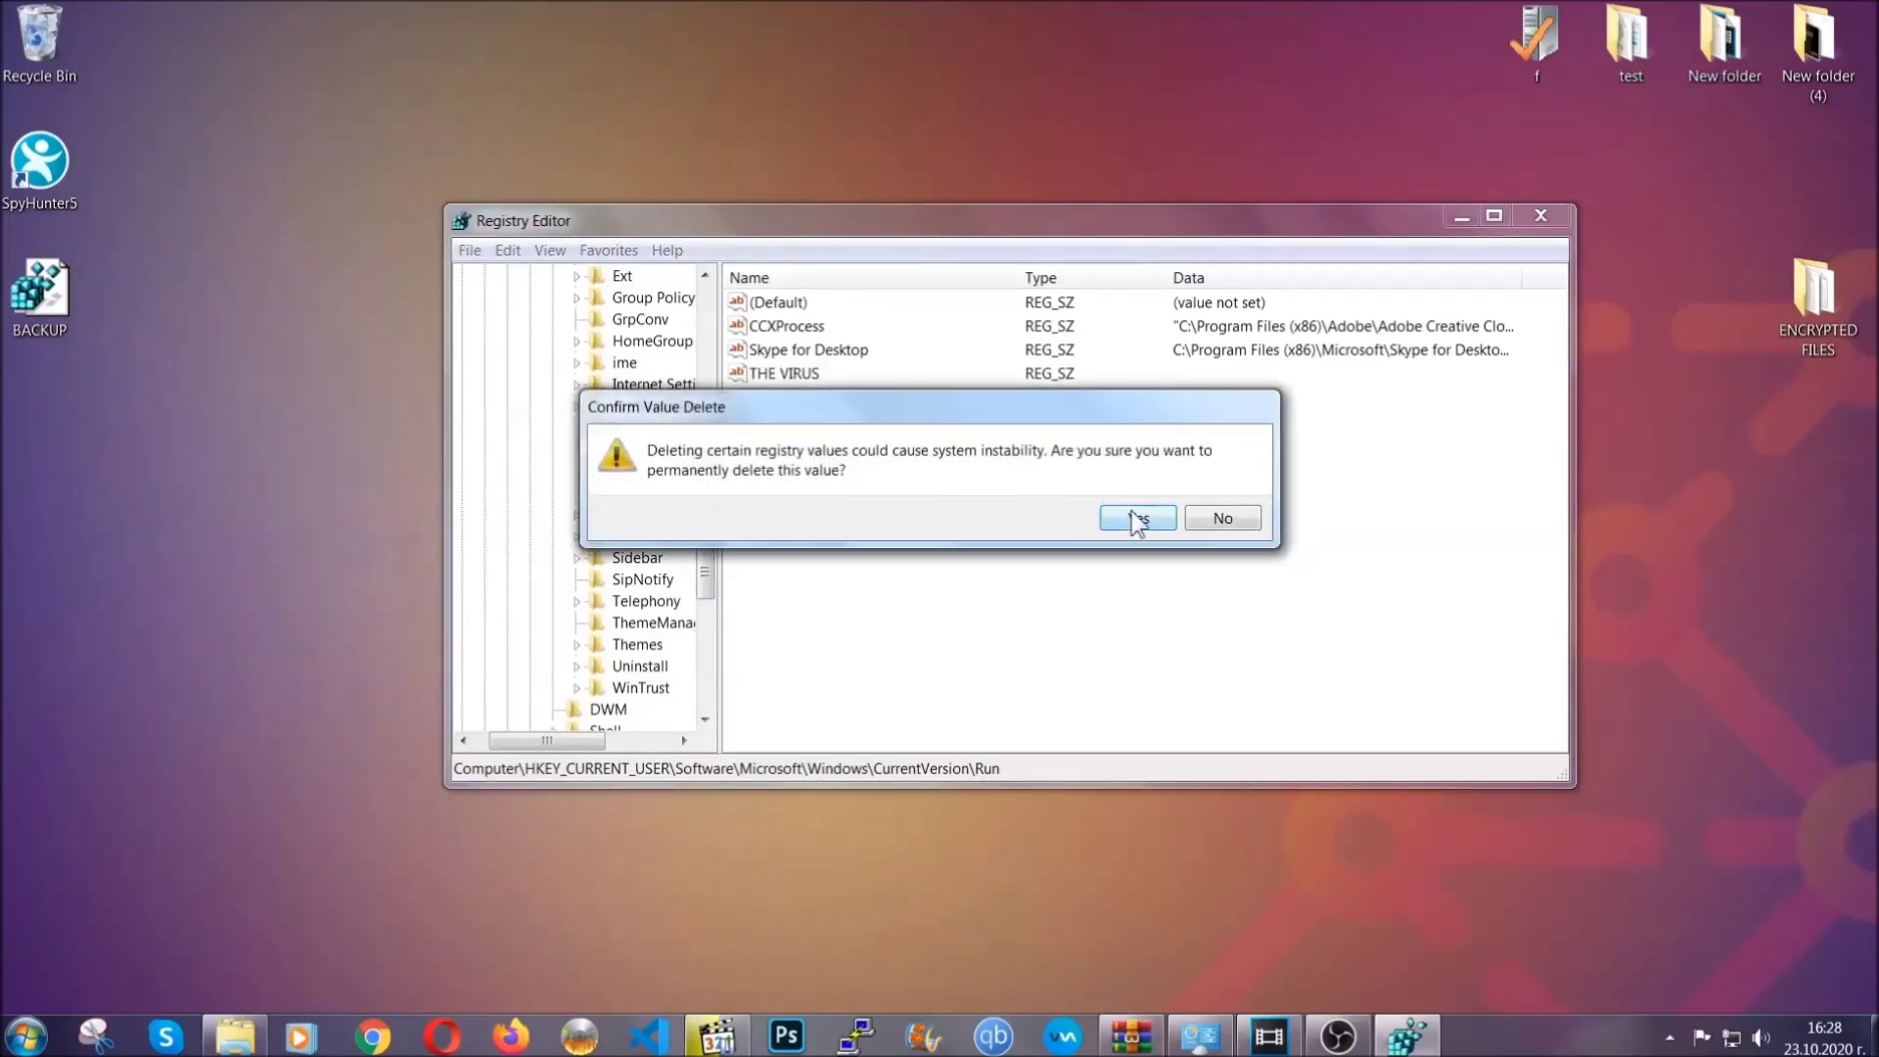
{"action": "left_click", "coordinate": [1137, 519]}
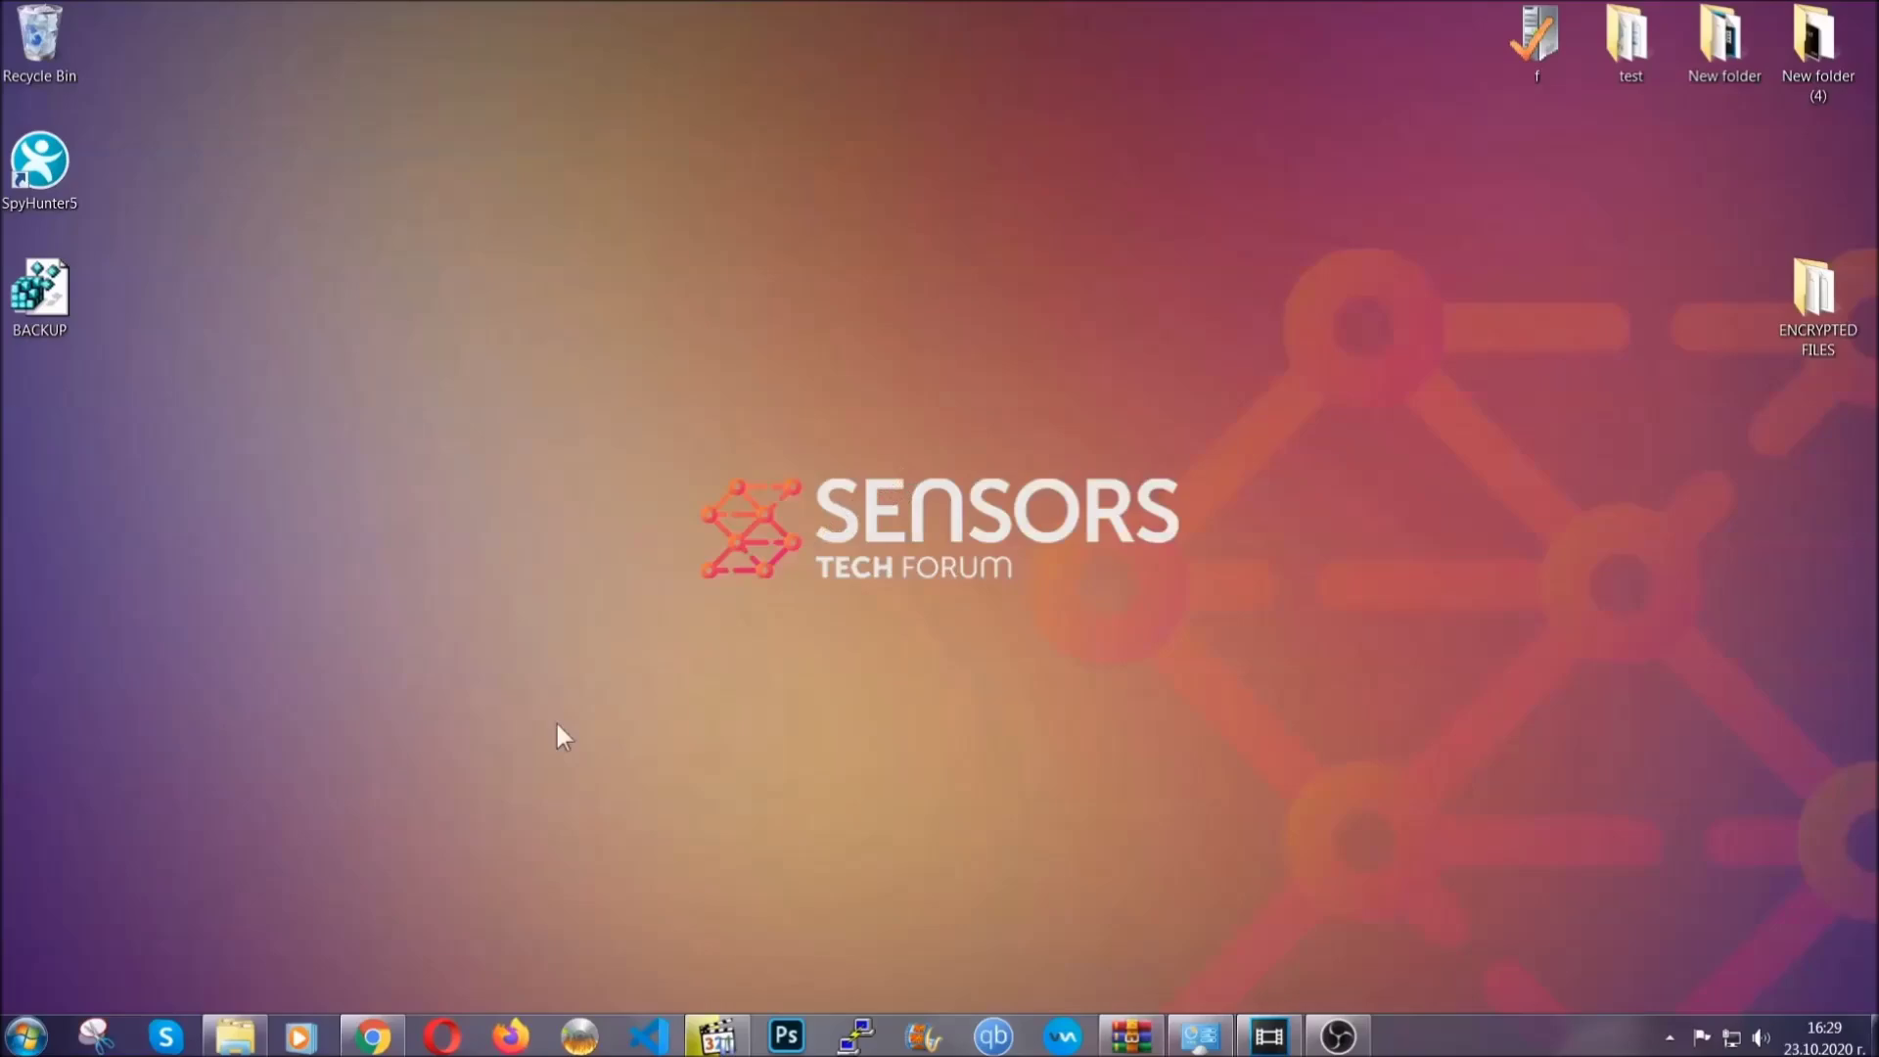
- Bring up the SensorsTechForum recovery article in Chrome and scroll down to the recovery methods
{"action": "left_click", "coordinate": [372, 1035]}
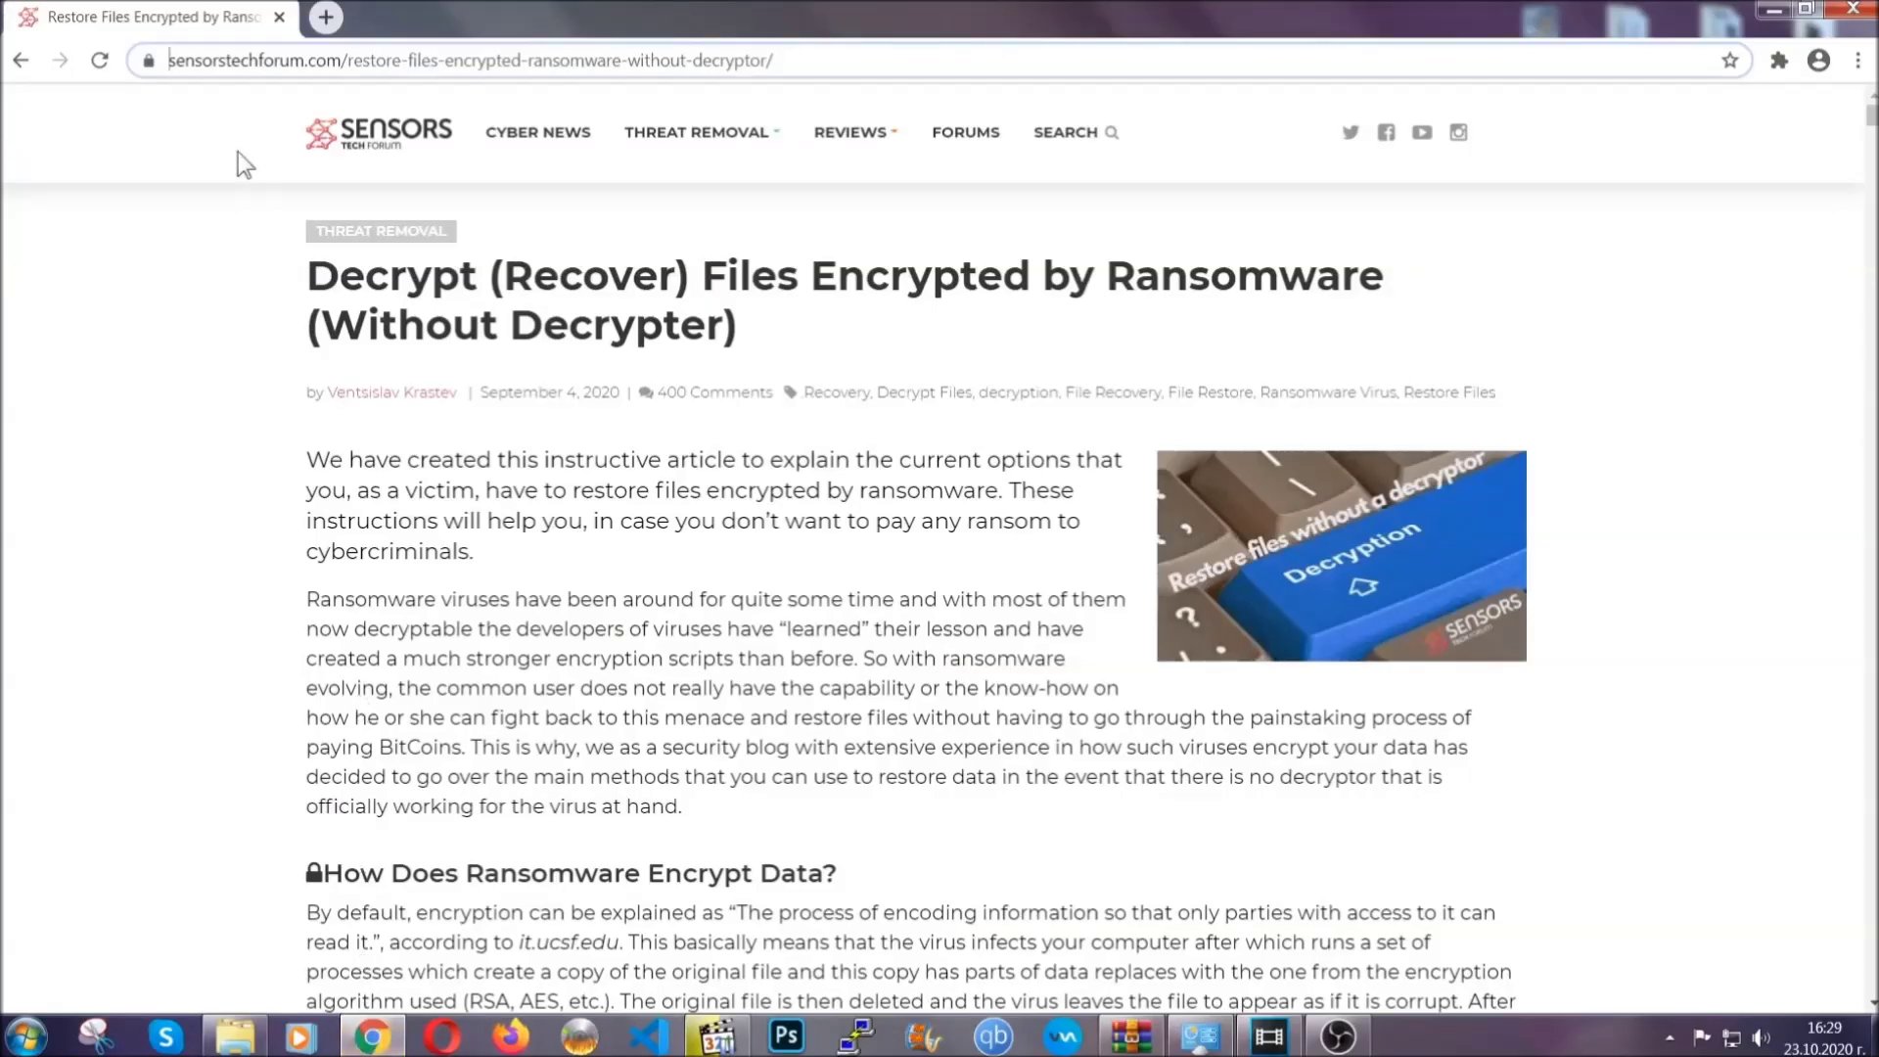
{"action": "left_click_drag", "start_coordinate": [170, 60], "coordinate": [848, 68]}
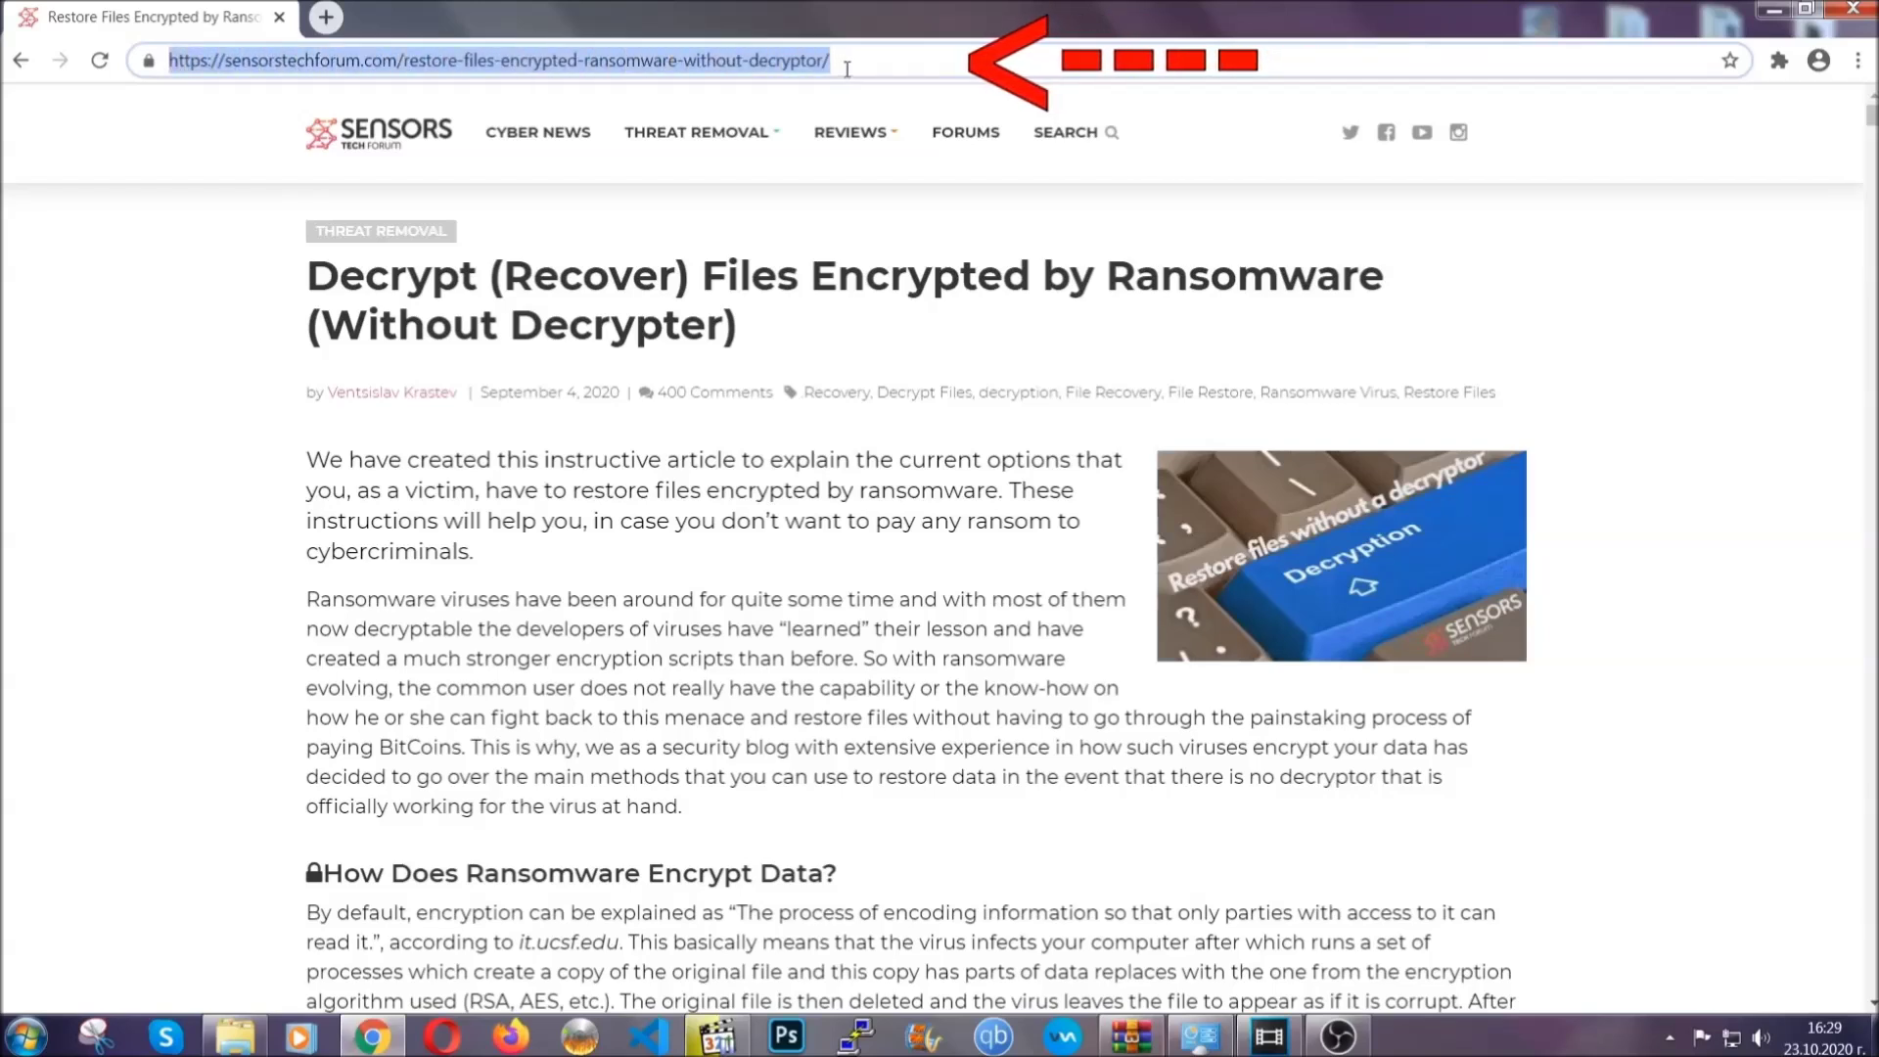
{"action": "mouse_move", "coordinate": [851, 191]}
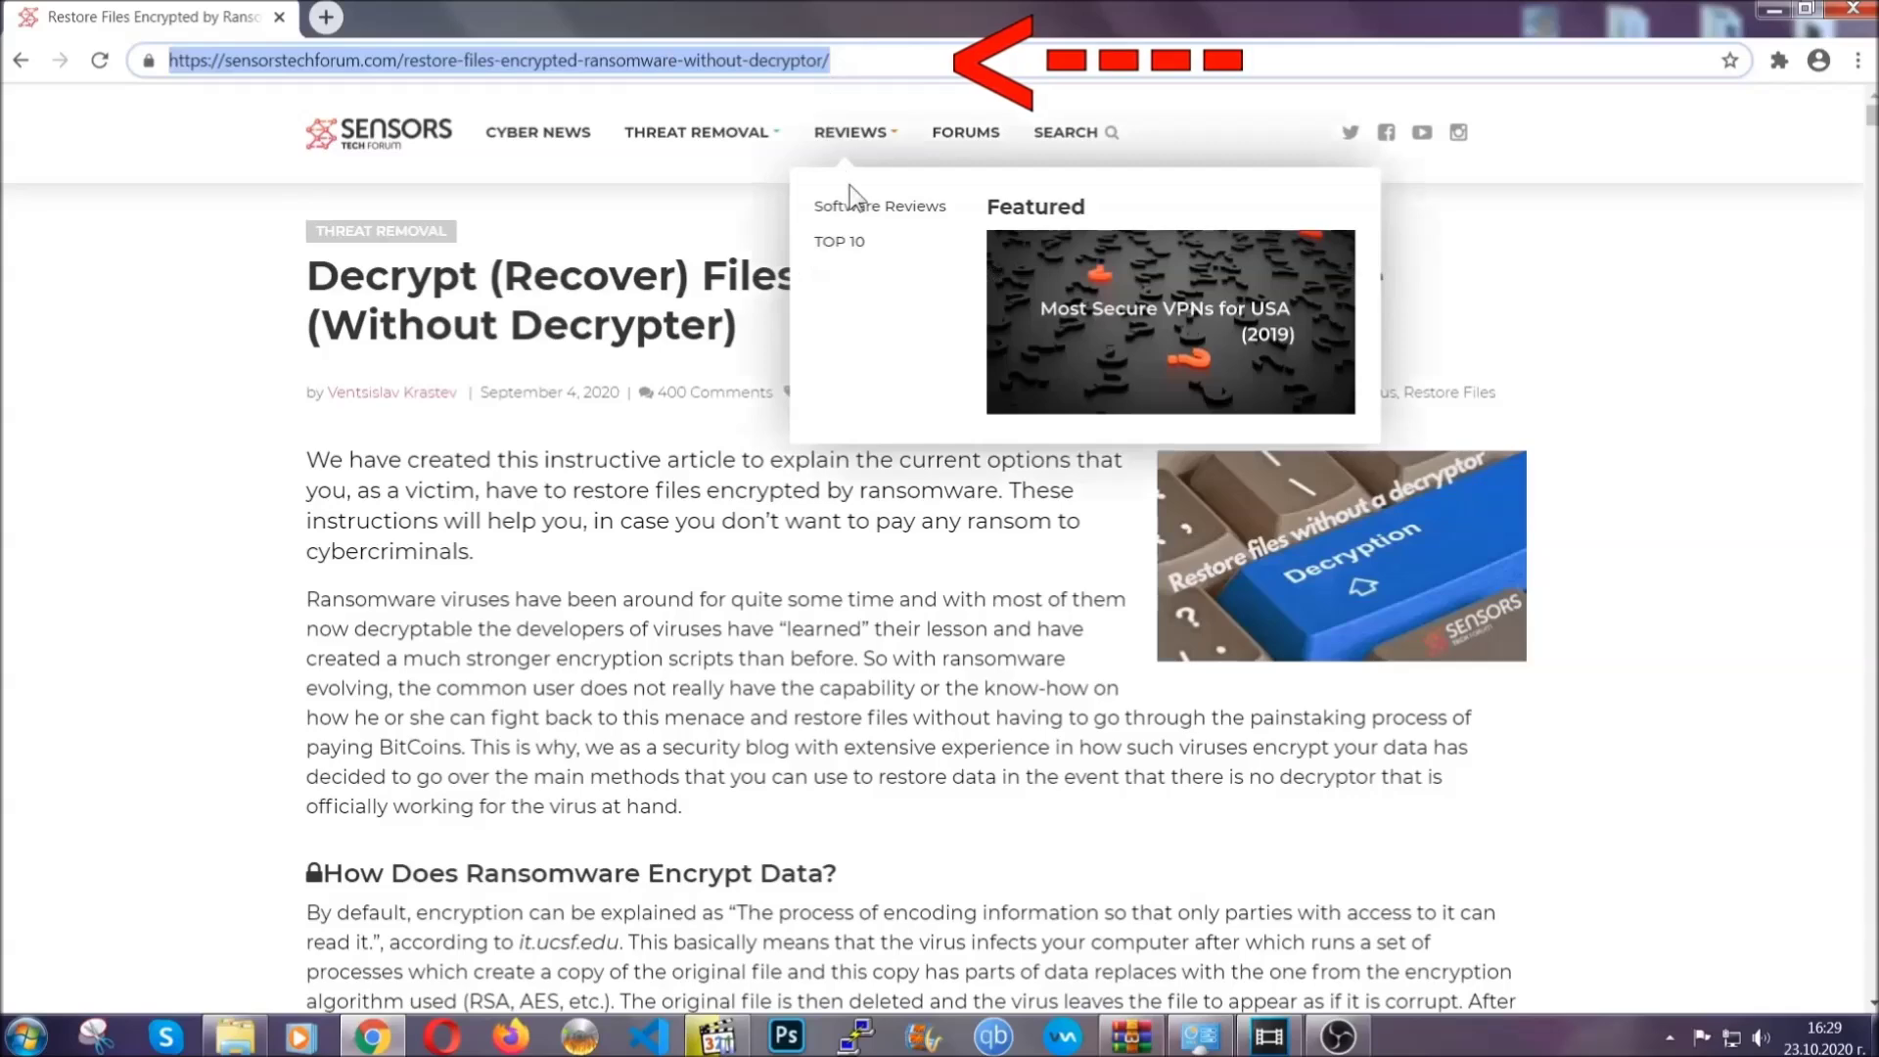
{"action": "scroll", "coordinate": [964, 538], "scroll_direction": "down", "scroll_amount": 5}
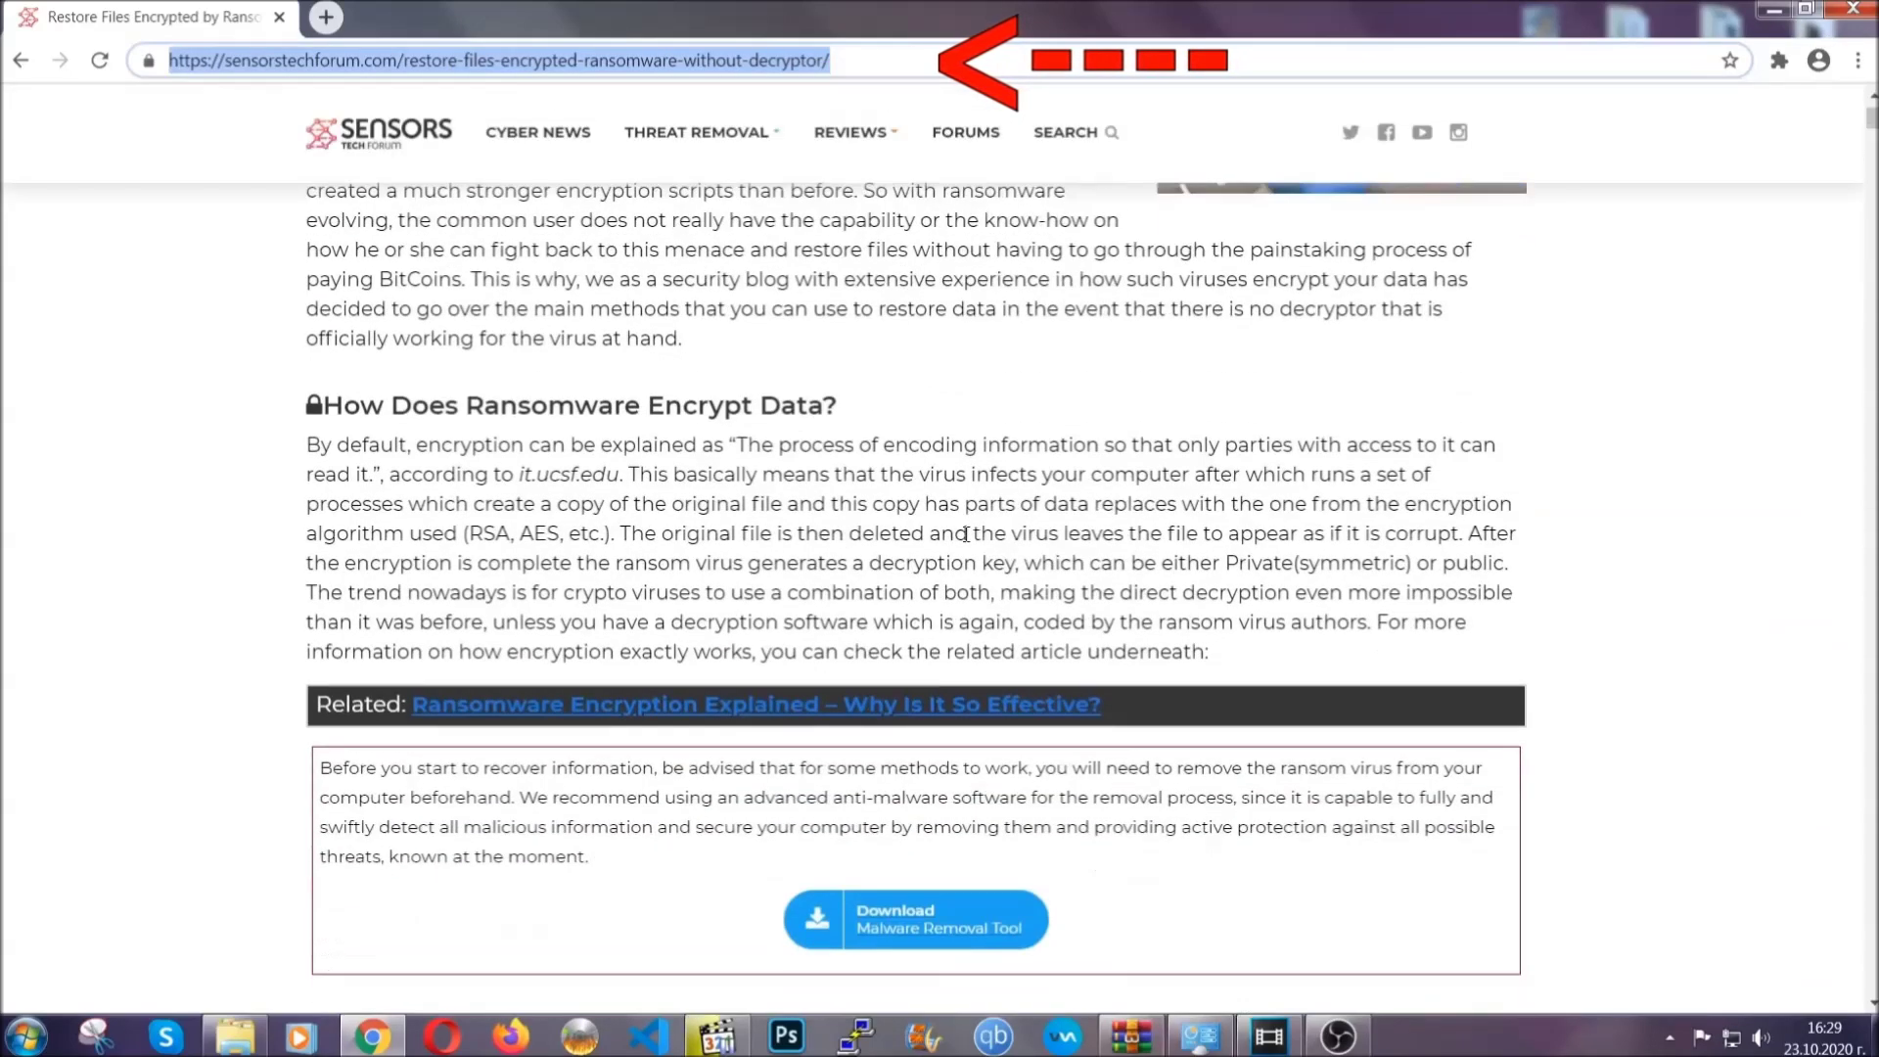
{"action": "scroll", "coordinate": [966, 533], "scroll_direction": "down", "scroll_amount": 6}
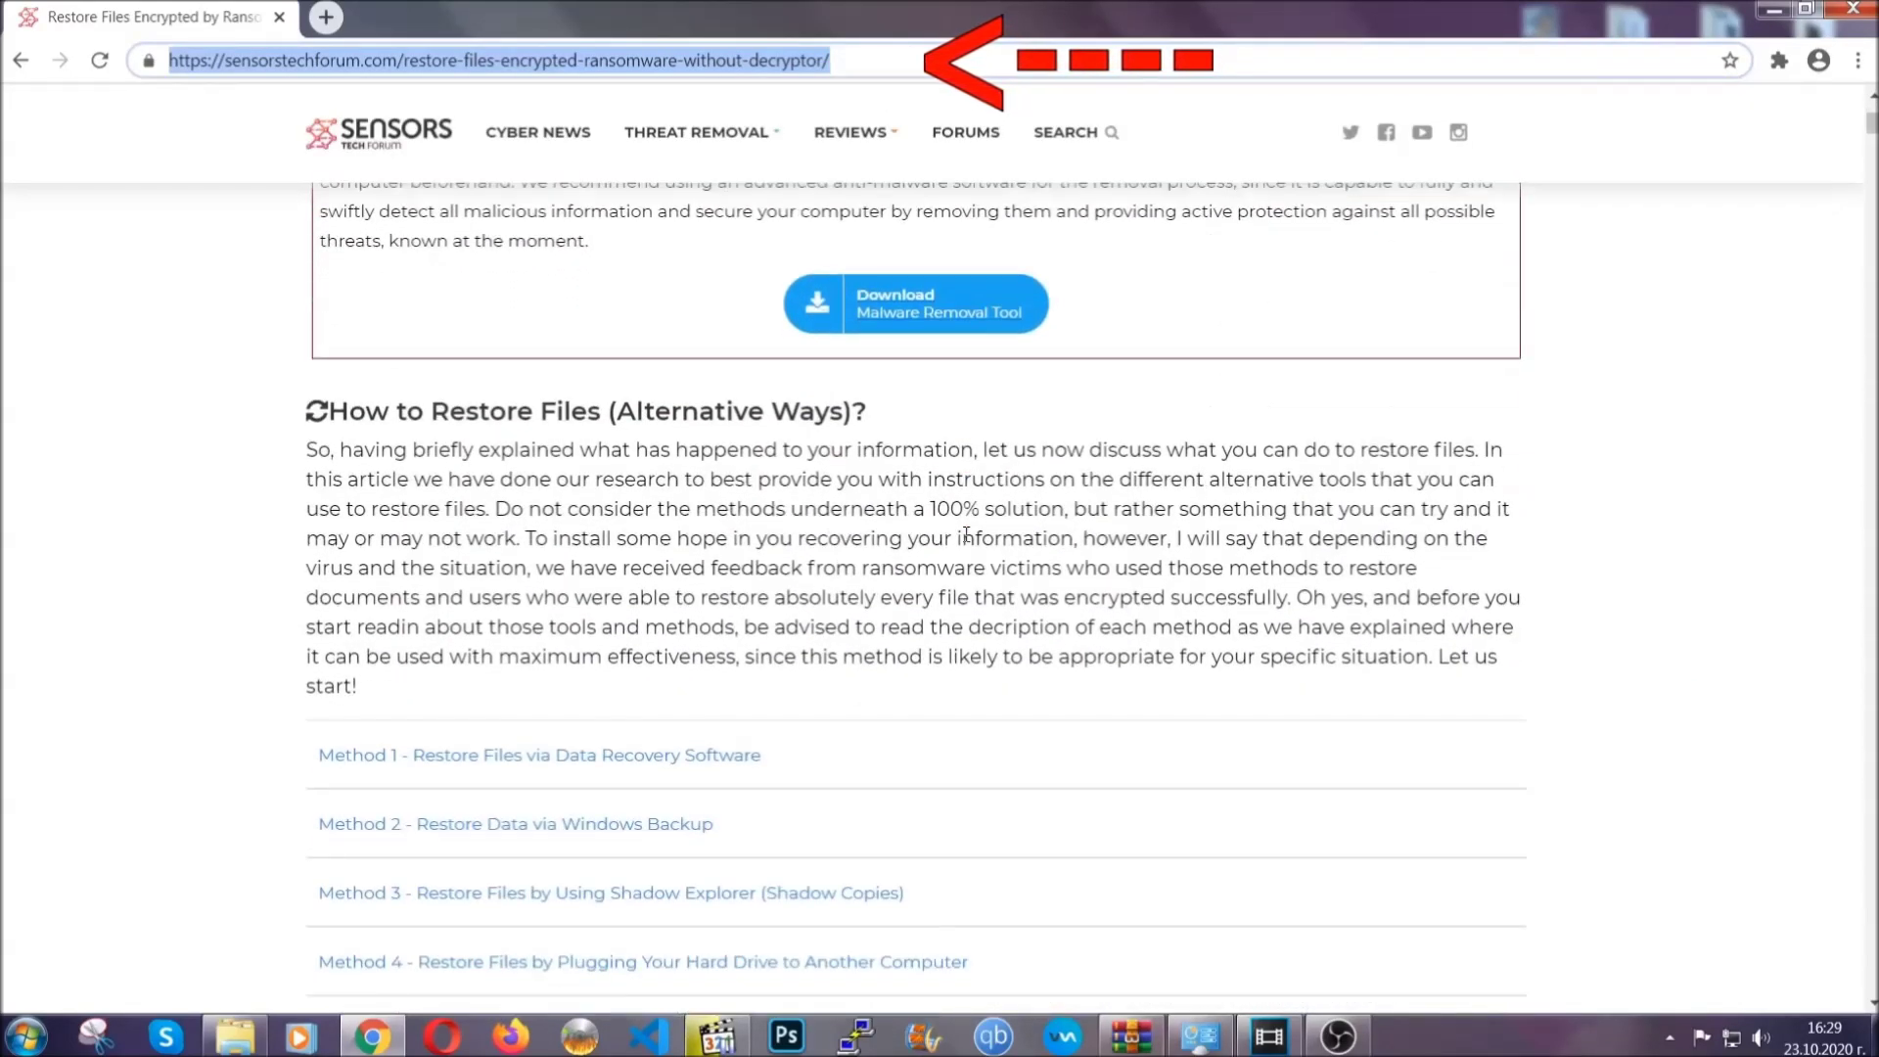
{"action": "scroll", "coordinate": [969, 539], "scroll_direction": "down", "scroll_amount": 1}
{"action": "scroll", "coordinate": [970, 545], "scroll_direction": "down", "scroll_amount": 3}
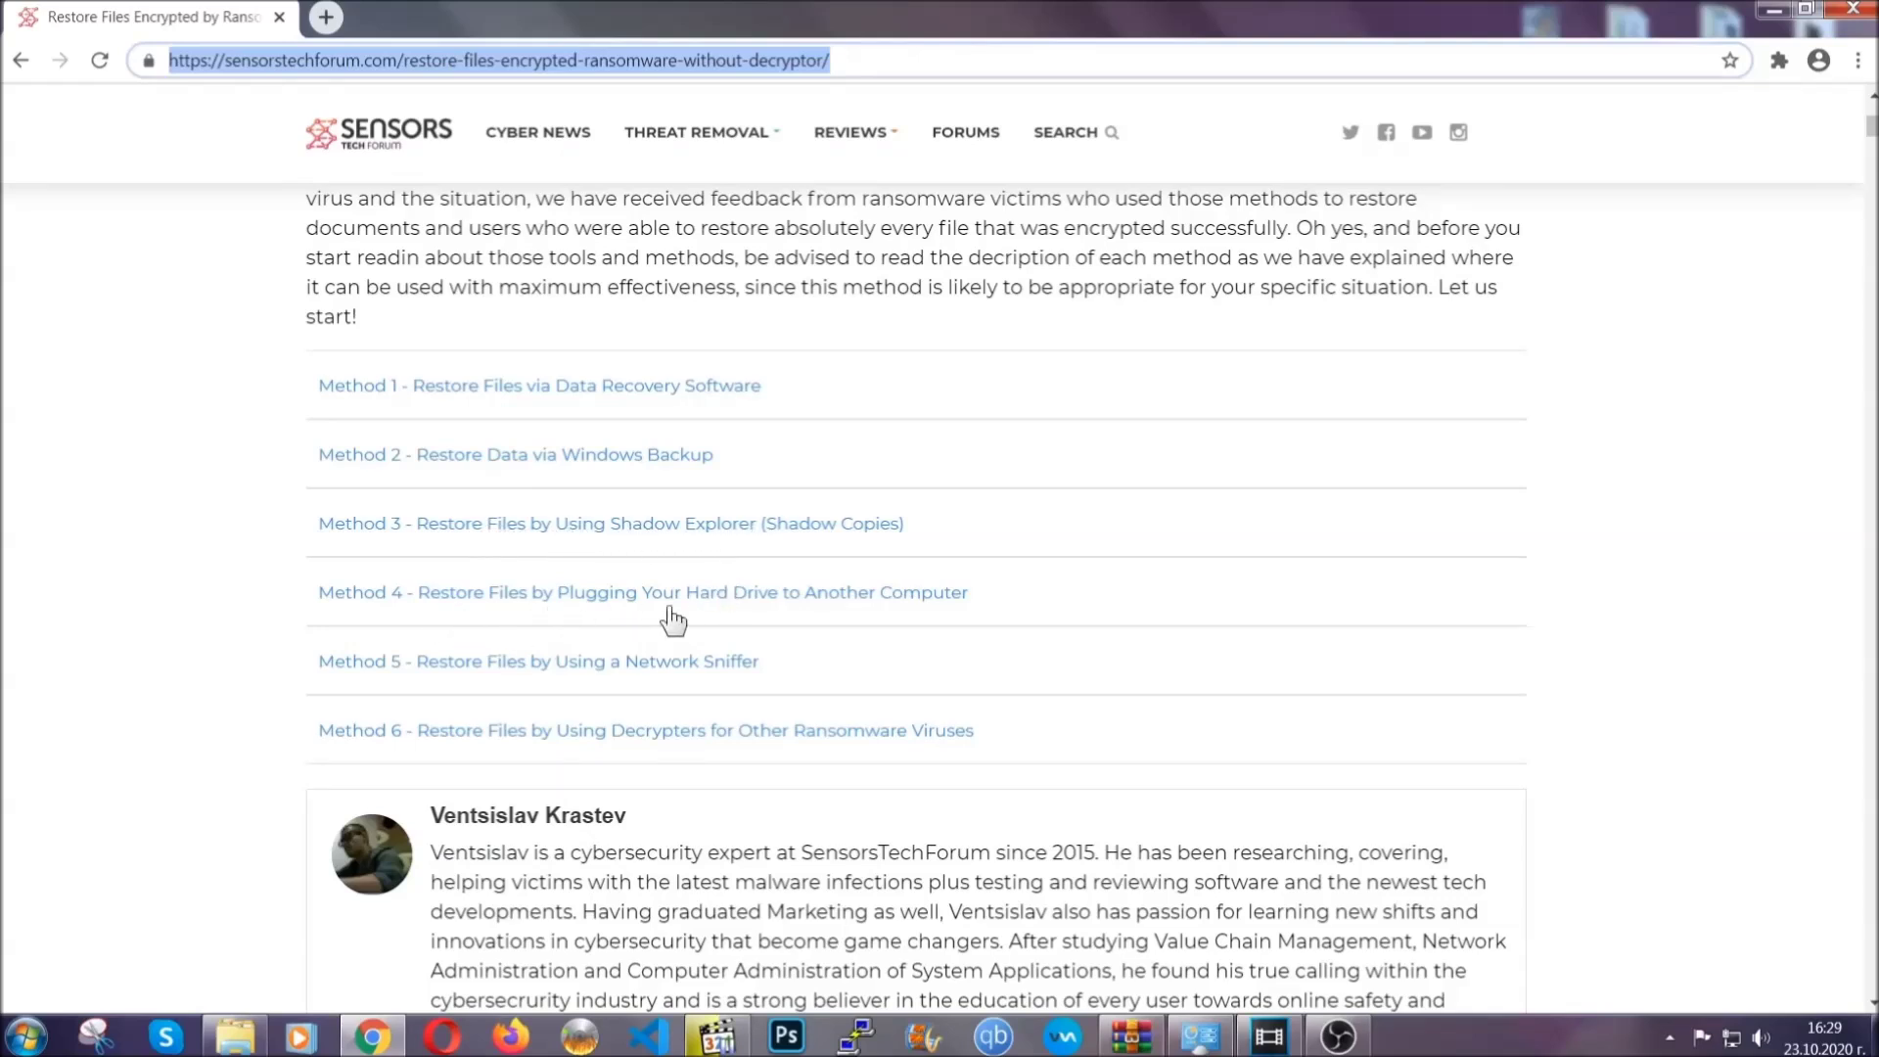
- Expand Method 2 - Restore Data via Windows Backup and its Step1, Step2 and Step3 instructions
{"action": "left_click", "coordinate": [585, 453]}
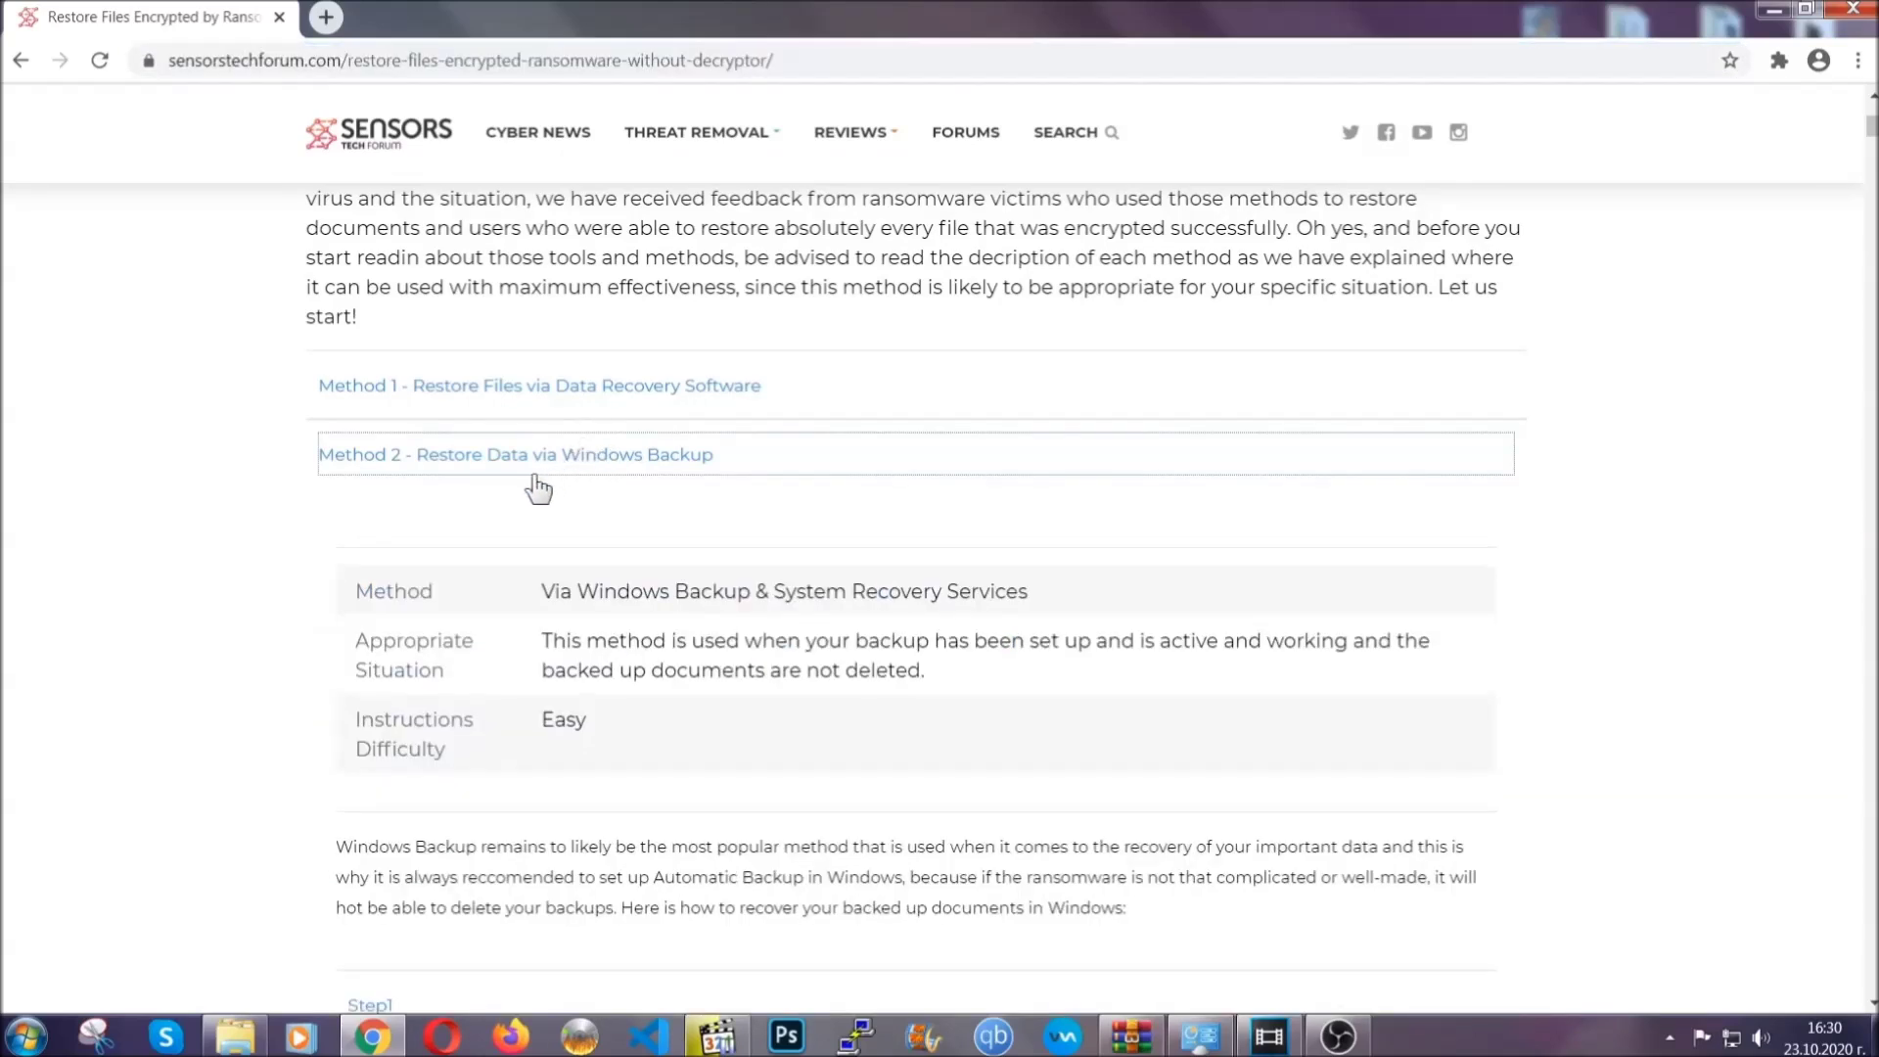
{"action": "left_click_drag", "start_coordinate": [541, 587], "coordinate": [661, 732]}
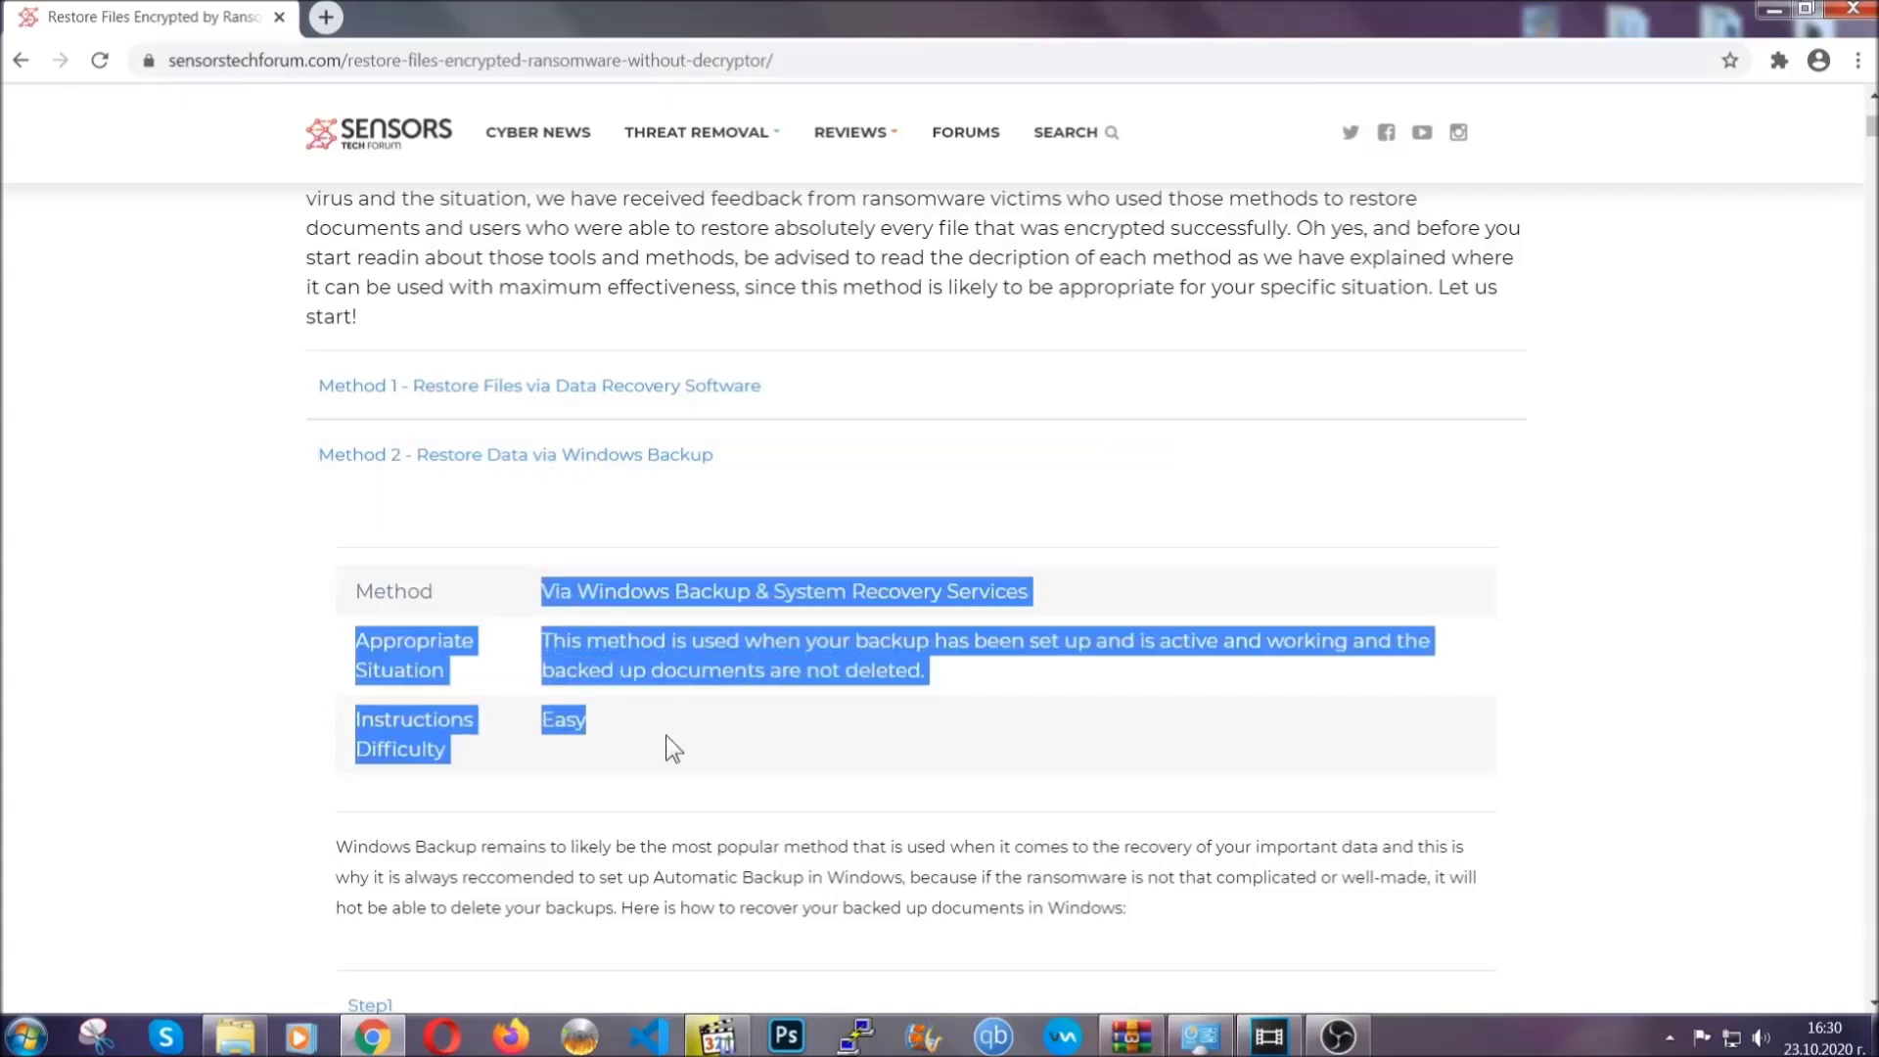
{"action": "left_click", "coordinate": [666, 735]}
{"action": "scroll", "coordinate": [671, 730], "scroll_direction": "down", "scroll_amount": 4}
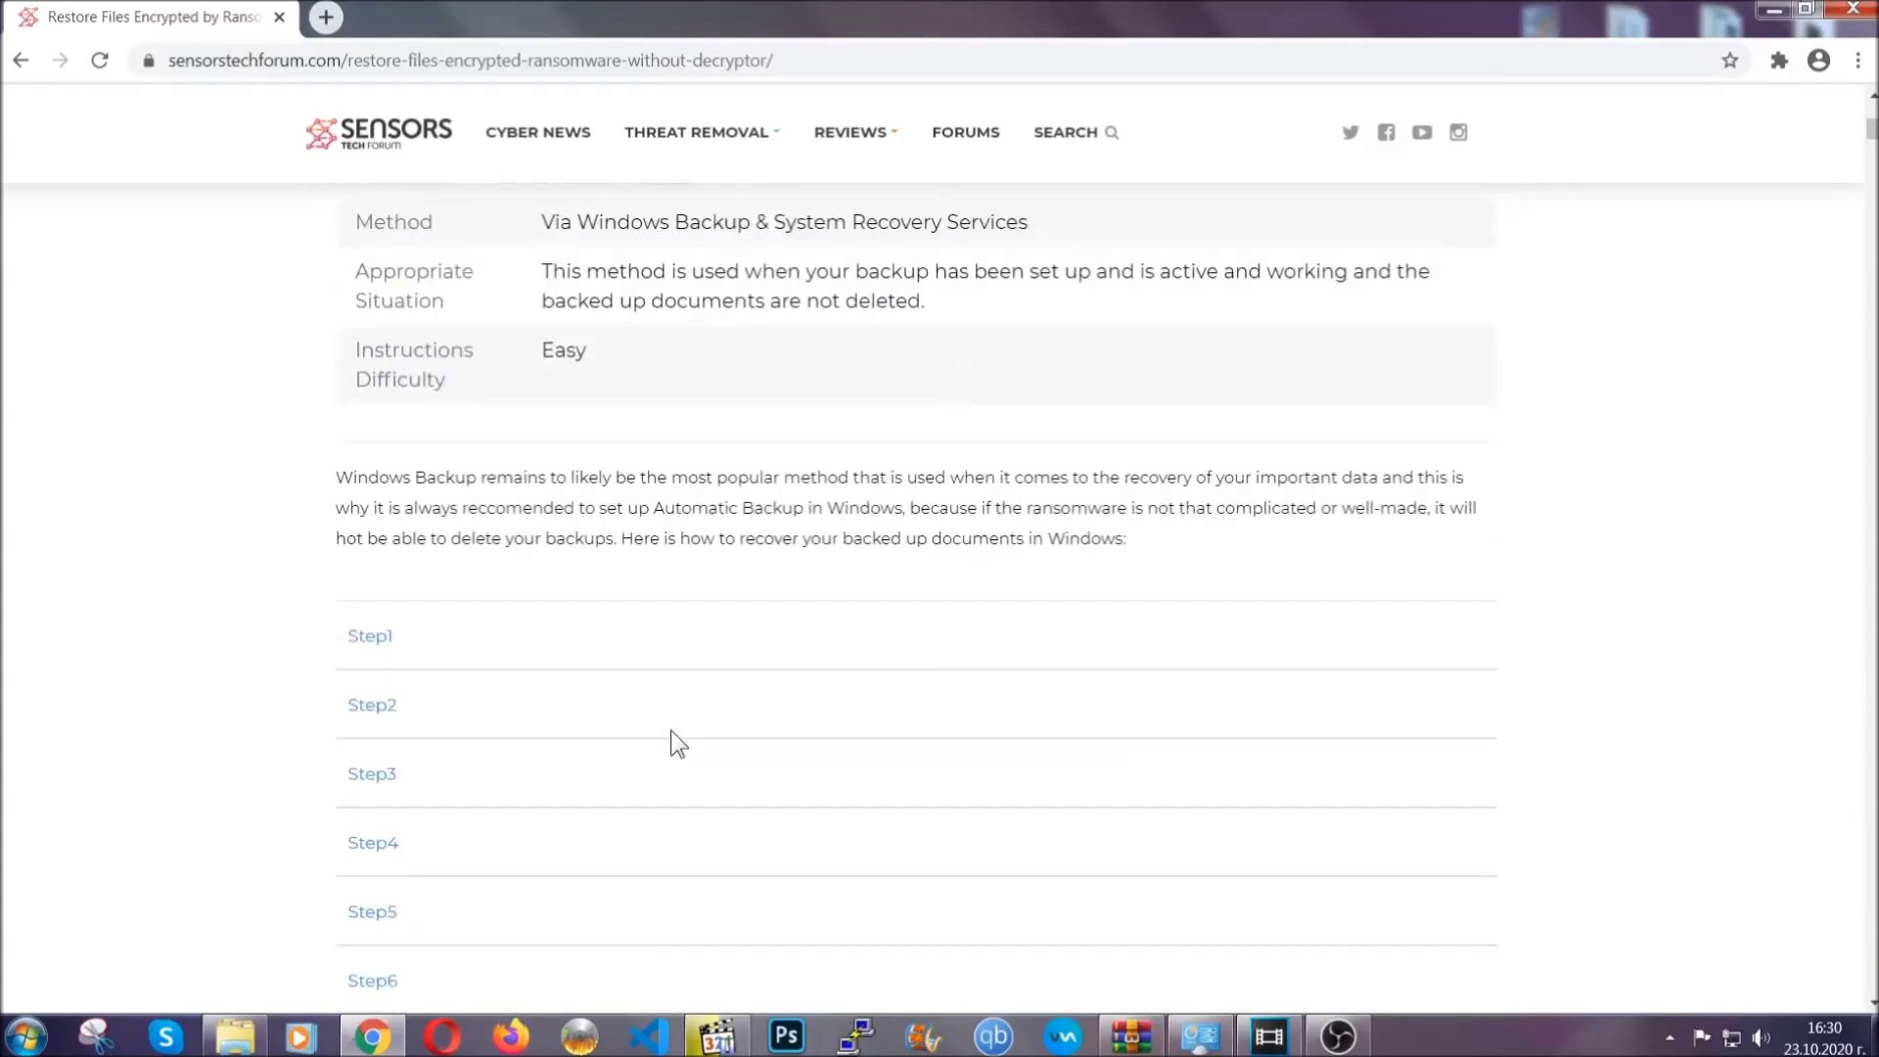
{"action": "left_click", "coordinate": [389, 513]}
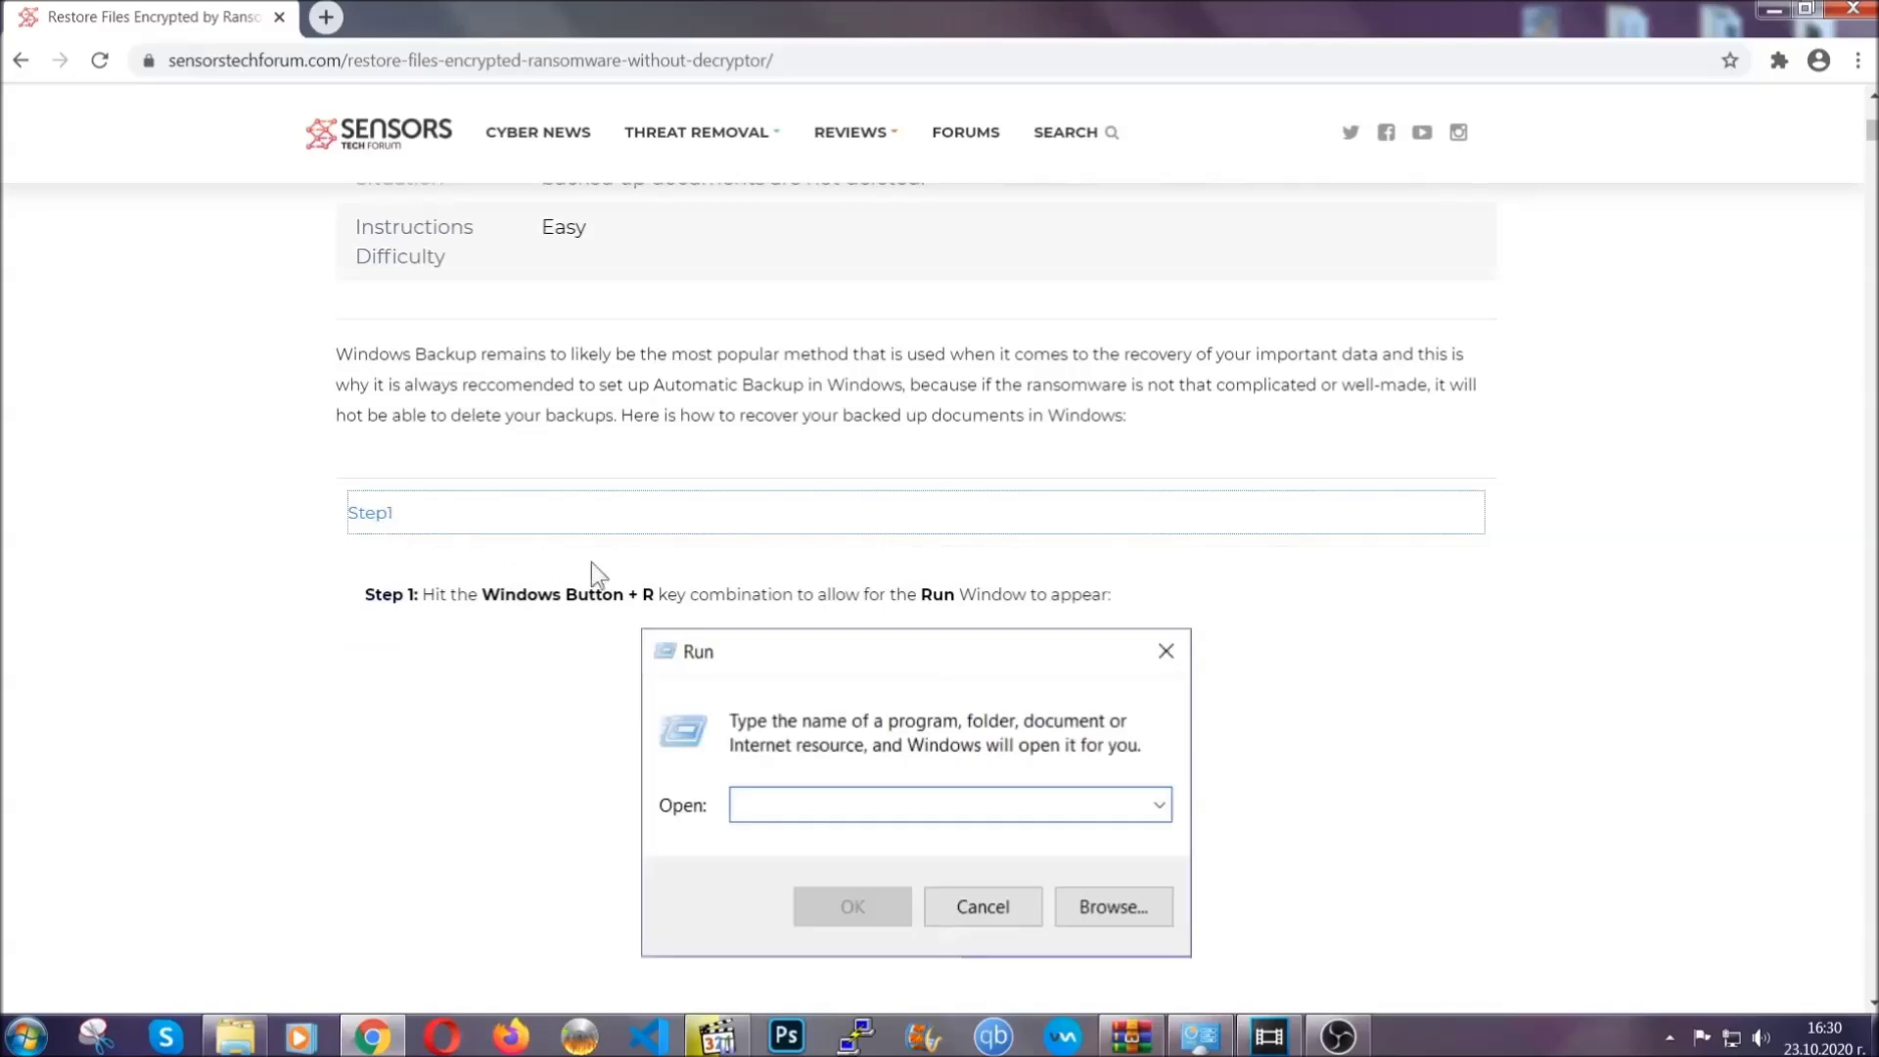
{"action": "scroll", "coordinate": [879, 608], "scroll_direction": "down", "scroll_amount": 5}
{"action": "left_click", "coordinate": [440, 617]}
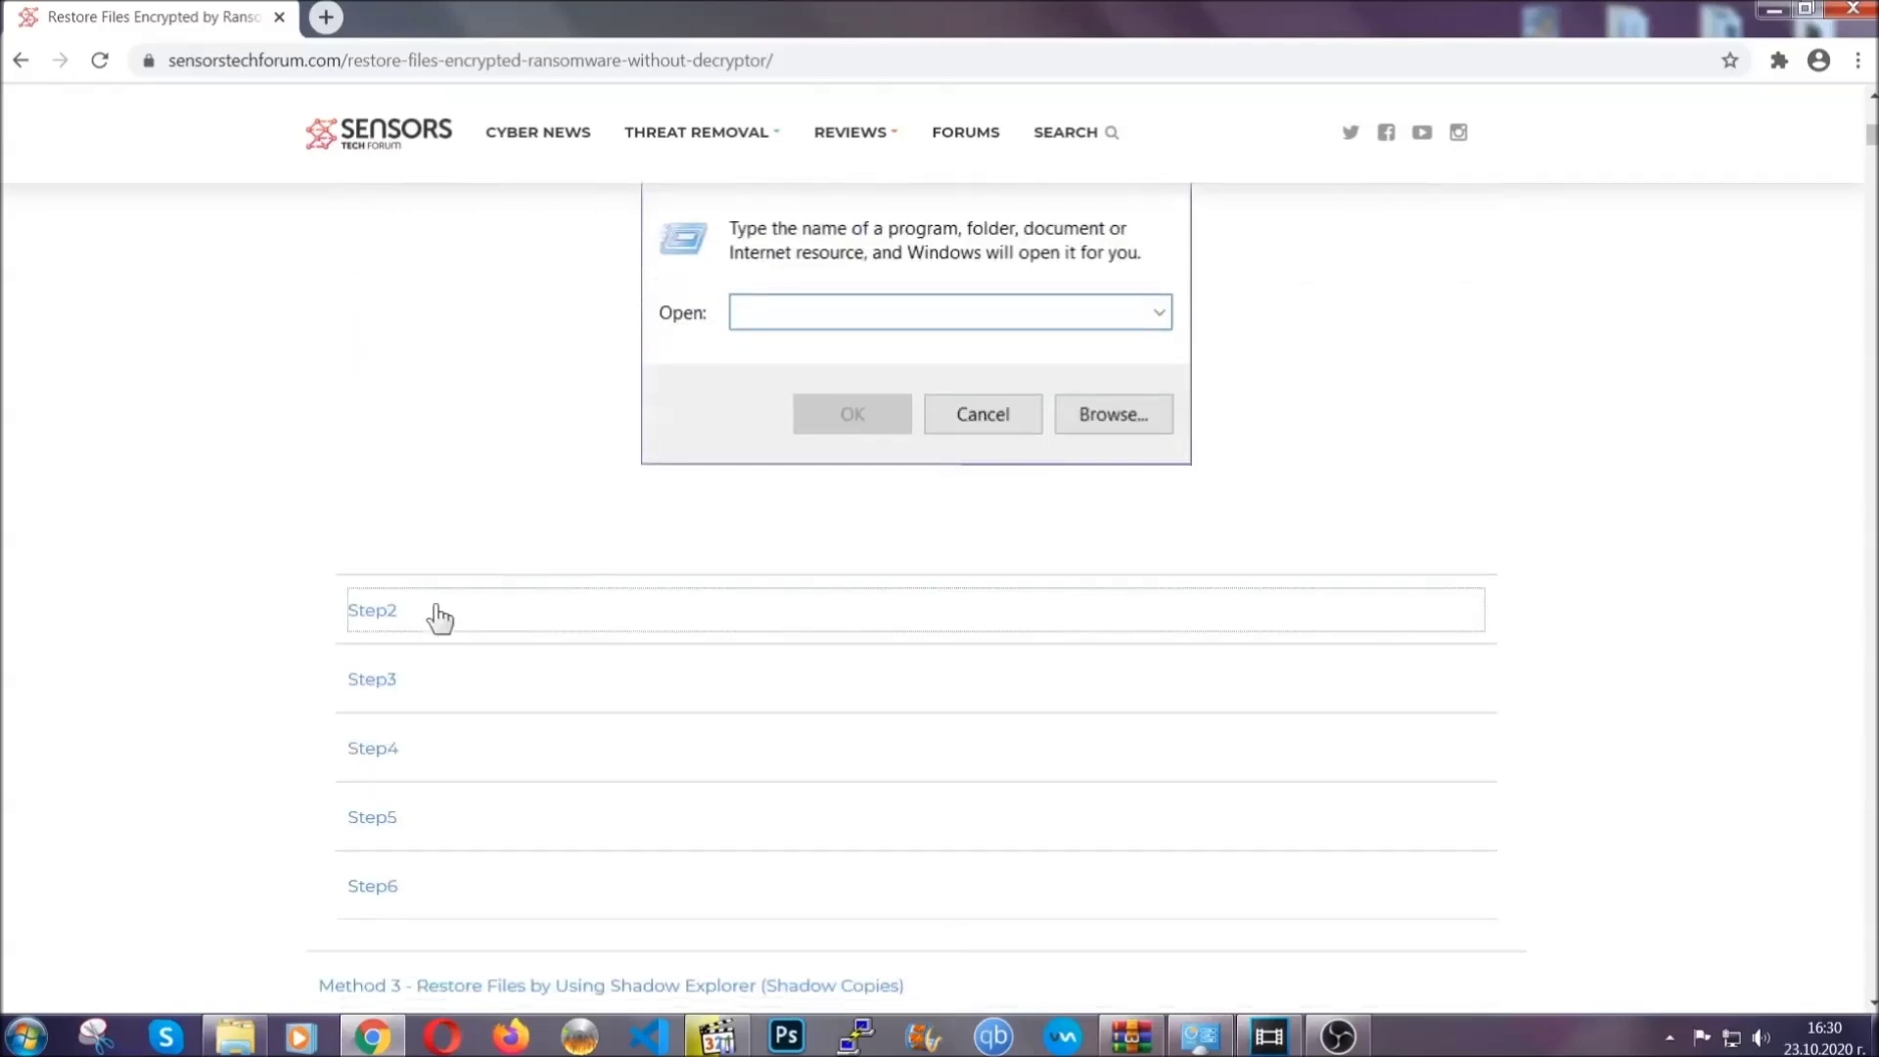
{"action": "scroll", "coordinate": [783, 621], "scroll_direction": "down", "scroll_amount": 5}
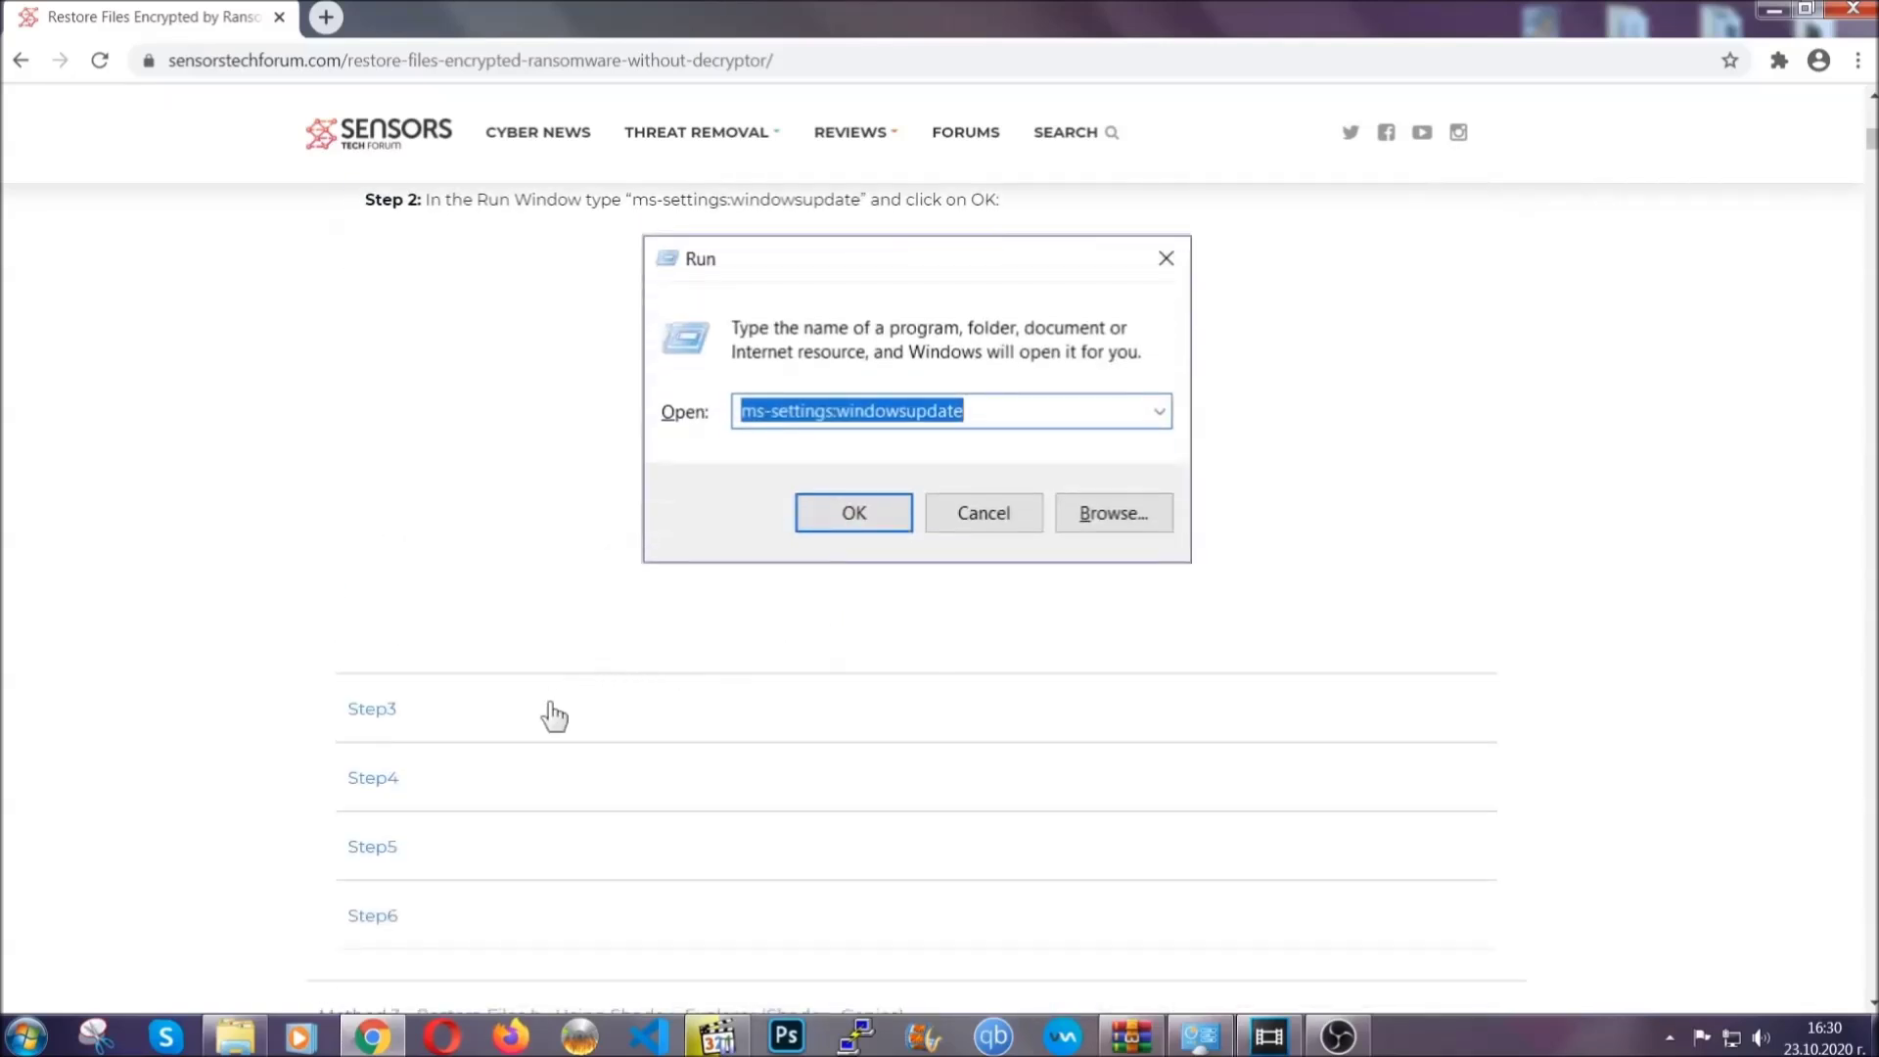
{"action": "left_click", "coordinate": [554, 714]}
- Read through the Windows Backup steps, scroll back up, and minimize Chrome
{"action": "scroll", "coordinate": [831, 672], "scroll_direction": "down", "scroll_amount": 4}
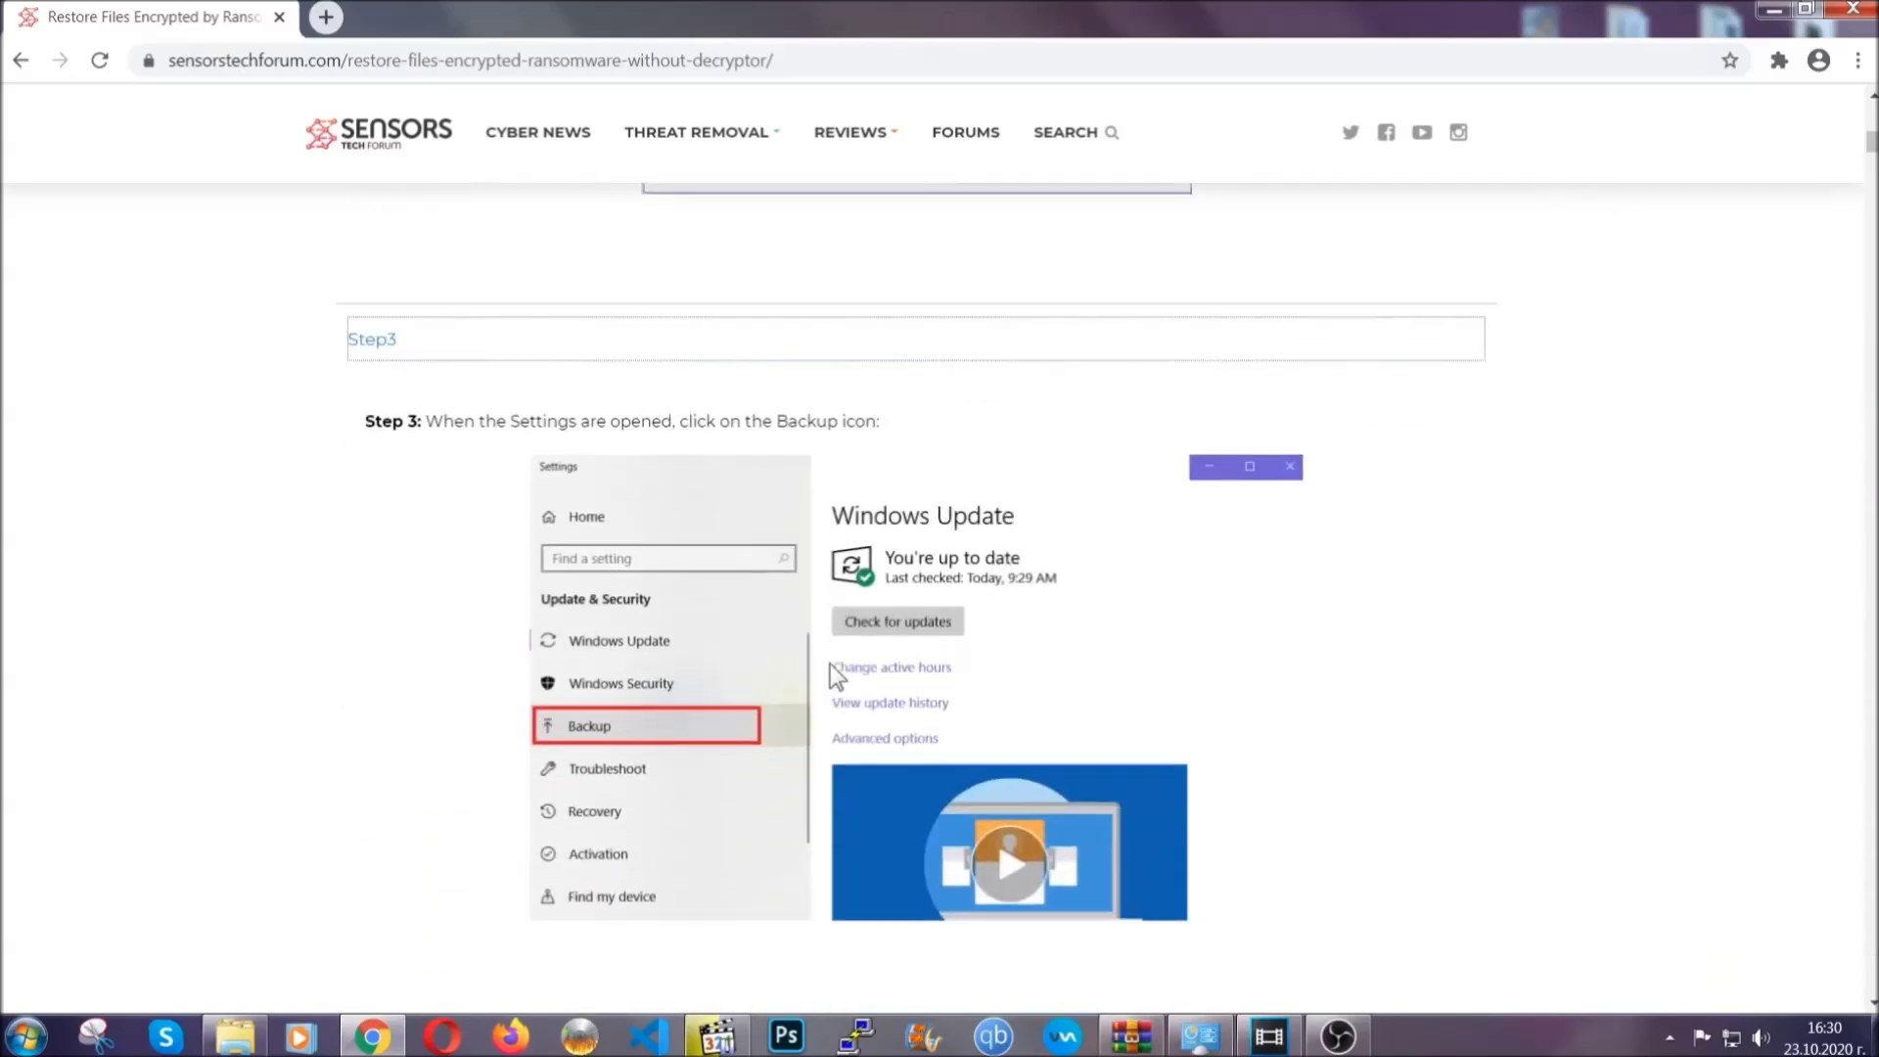
{"action": "scroll", "coordinate": [827, 666], "scroll_direction": "down", "scroll_amount": 3}
{"action": "scroll", "coordinate": [826, 667], "scroll_direction": "down", "scroll_amount": 2}
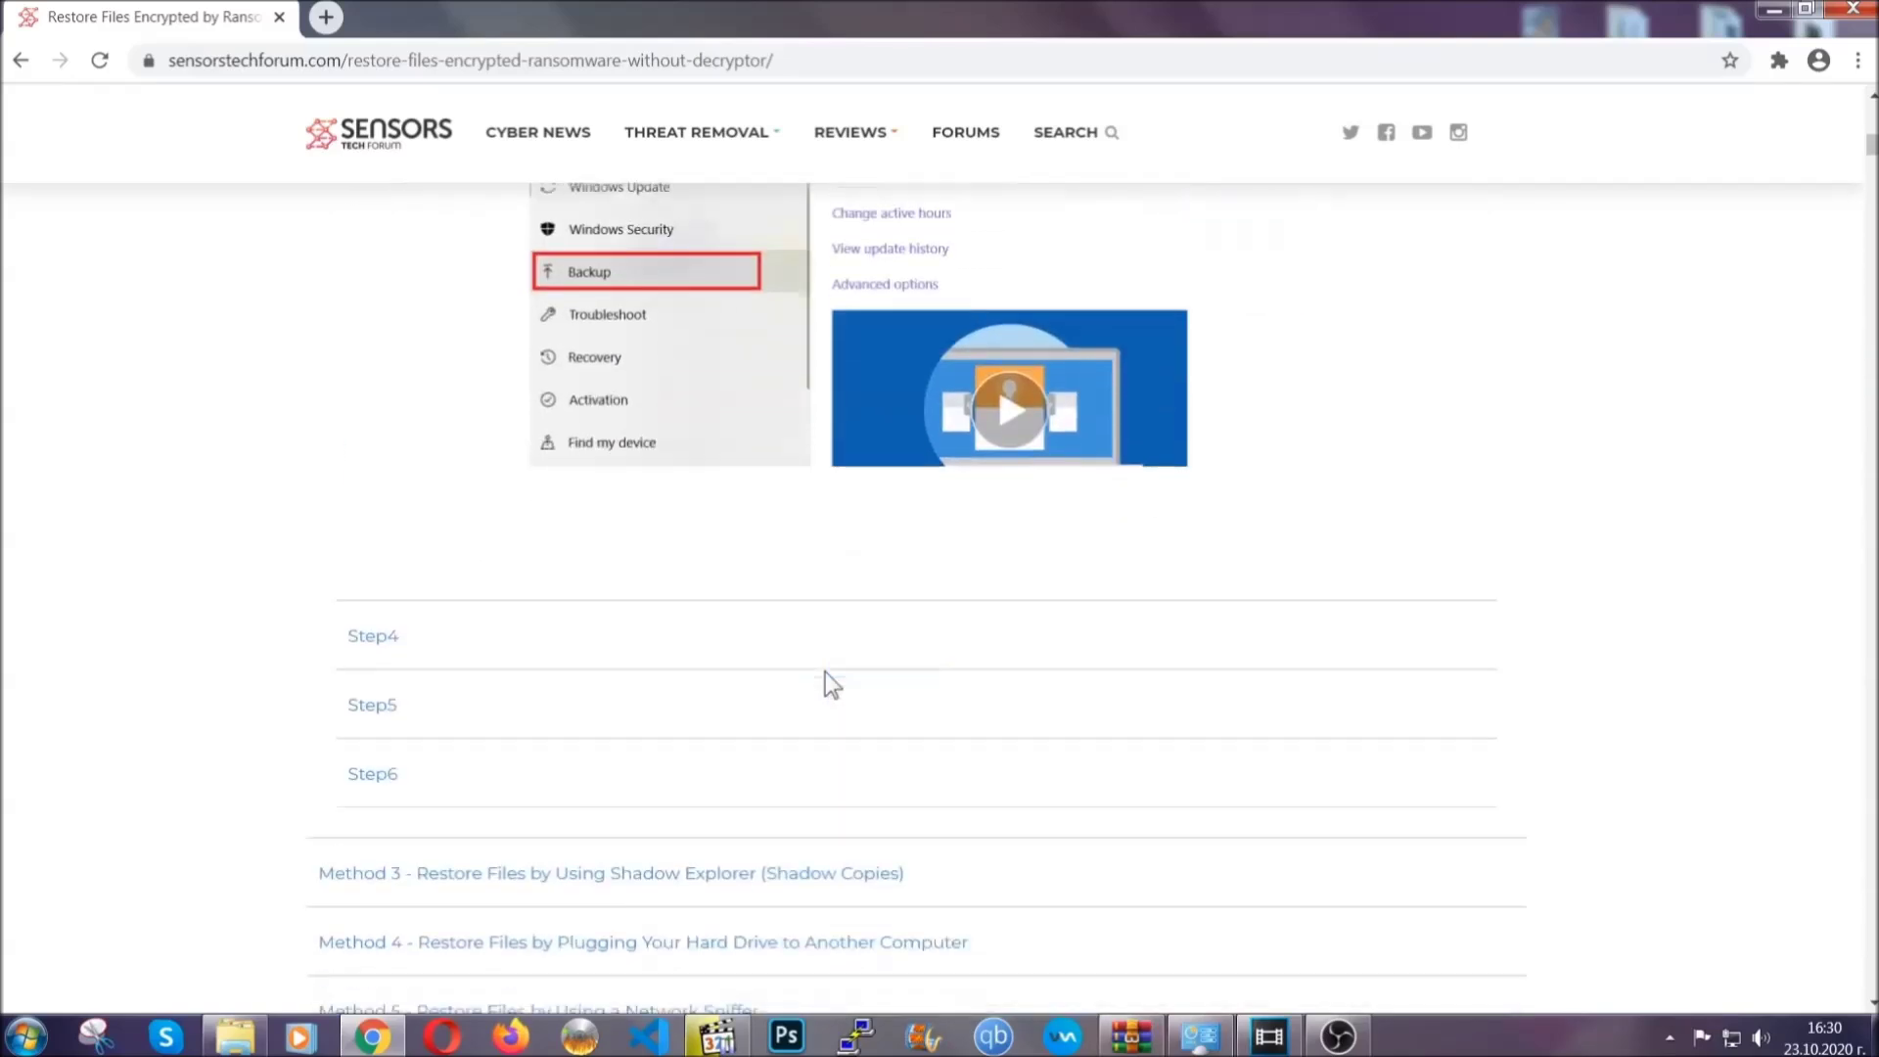
{"action": "scroll", "coordinate": [825, 671], "scroll_direction": "down", "scroll_amount": 8}
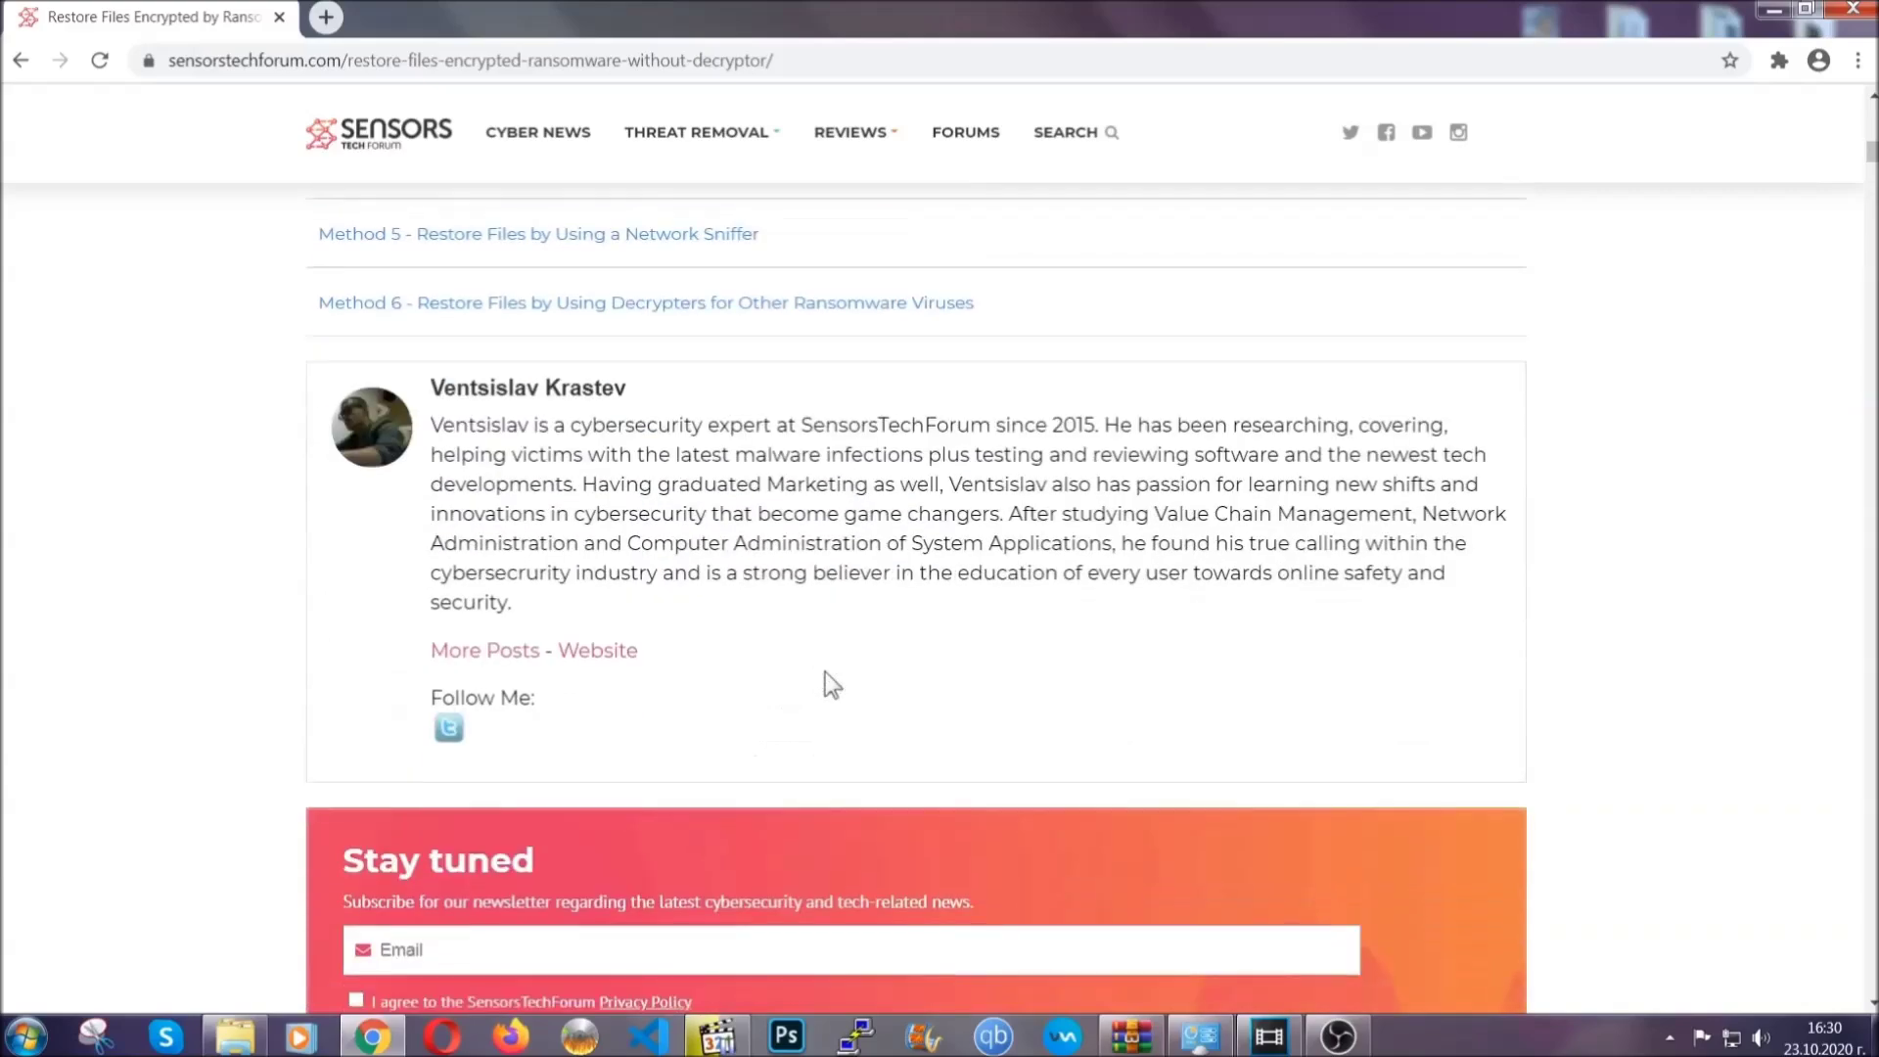
{"action": "scroll", "coordinate": [825, 672], "scroll_direction": "up", "scroll_amount": 20}
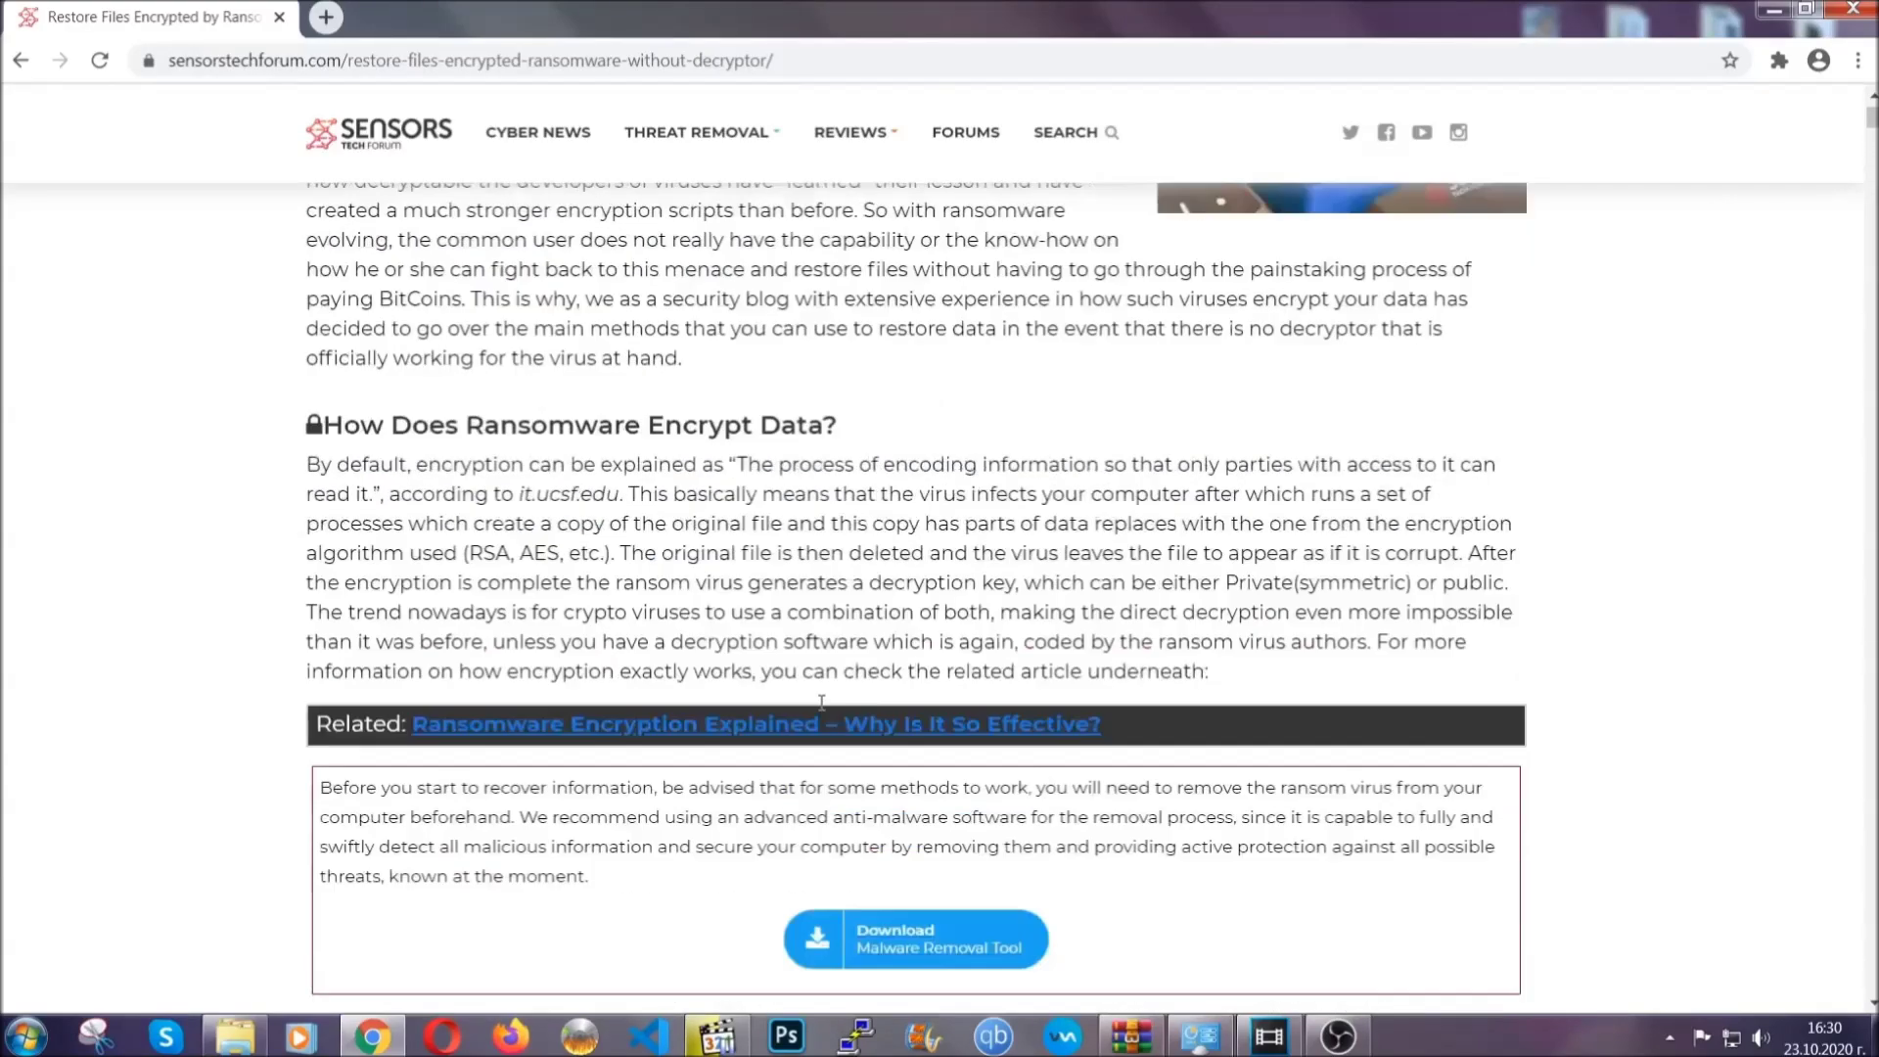
{"action": "scroll", "coordinate": [821, 701], "scroll_direction": "up", "scroll_amount": 5}
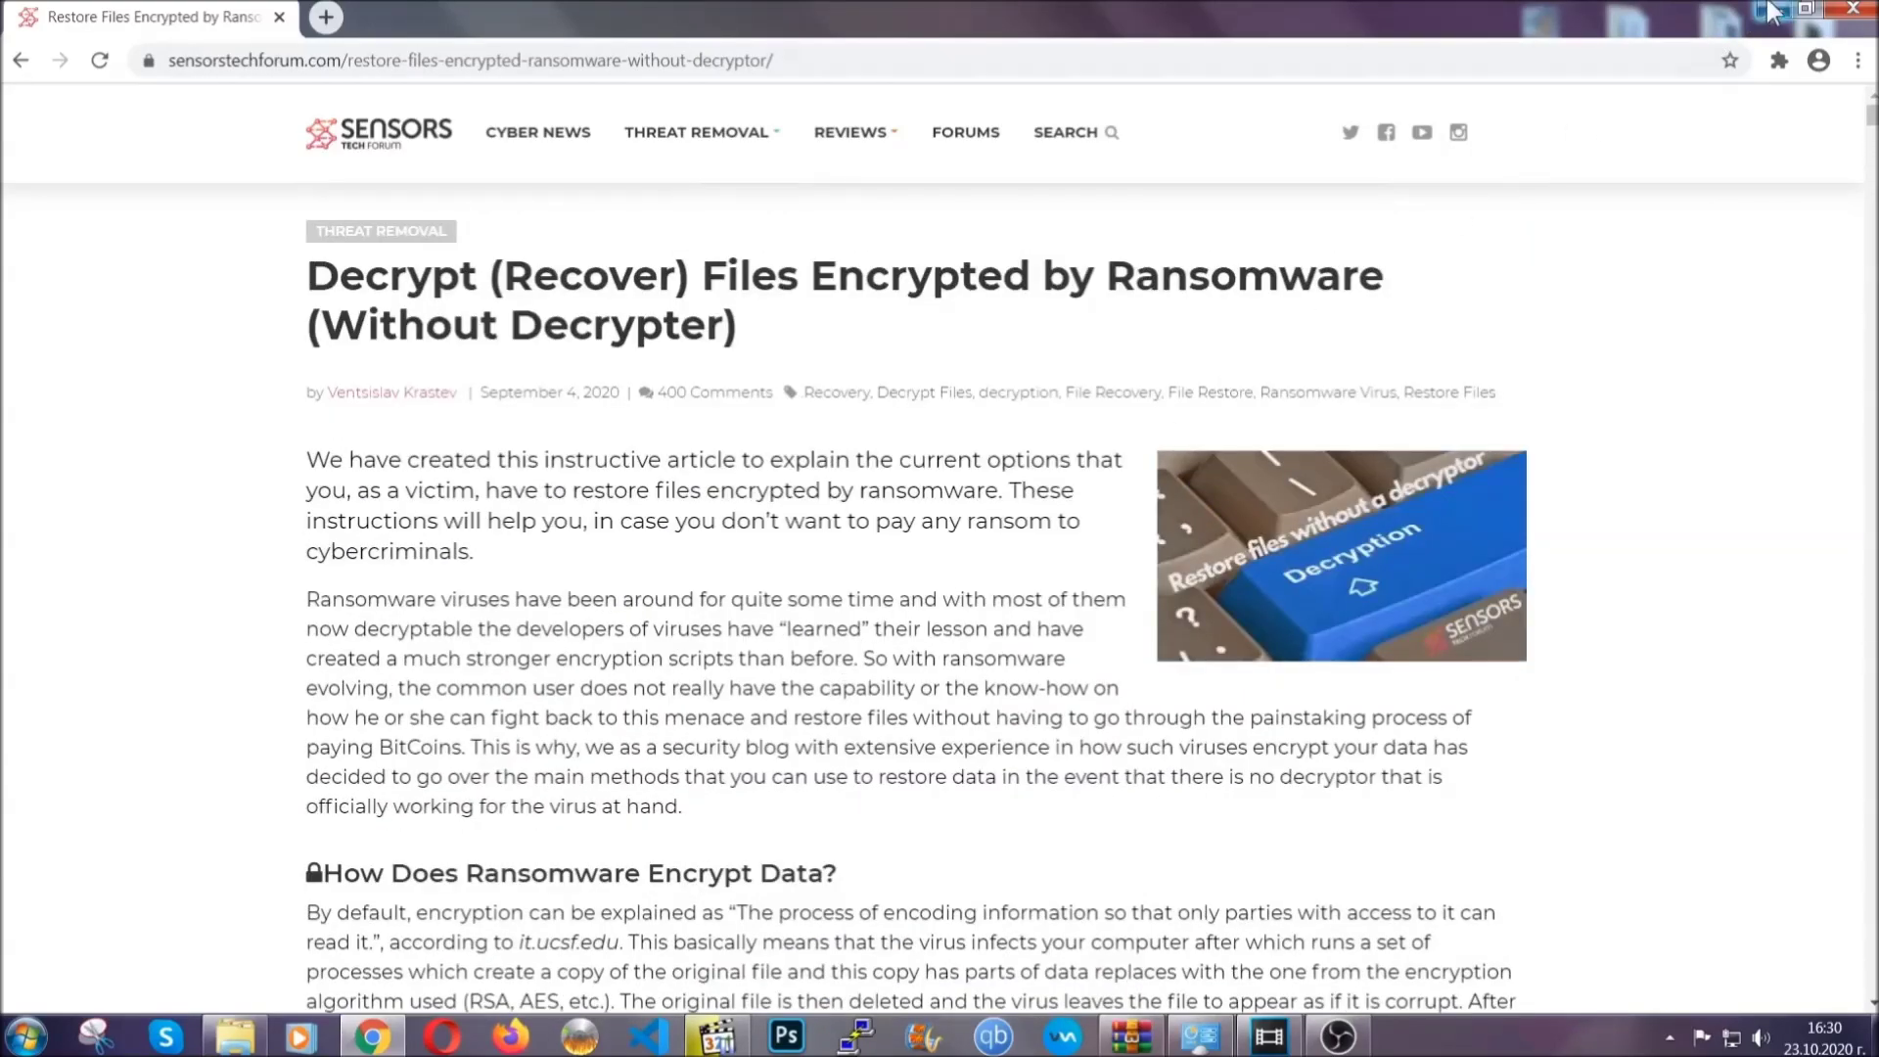
{"action": "left_click", "coordinate": [1770, 10]}
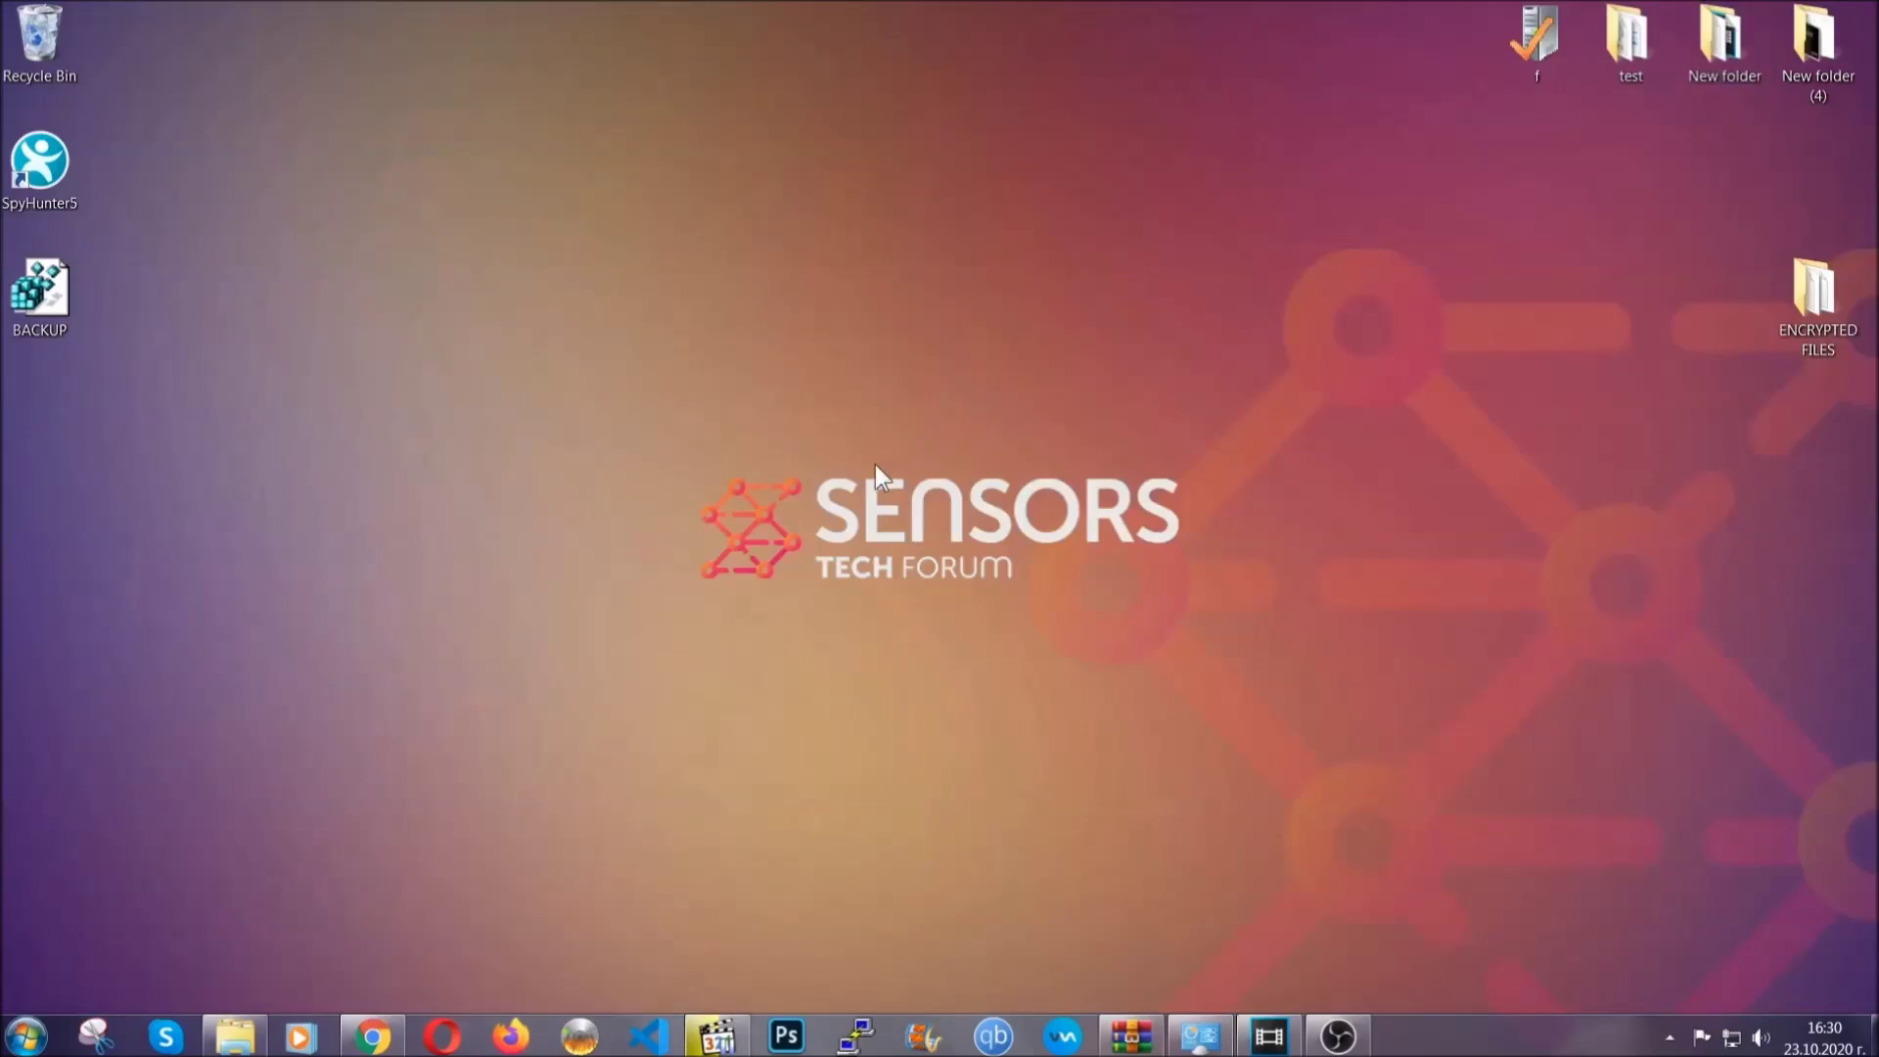